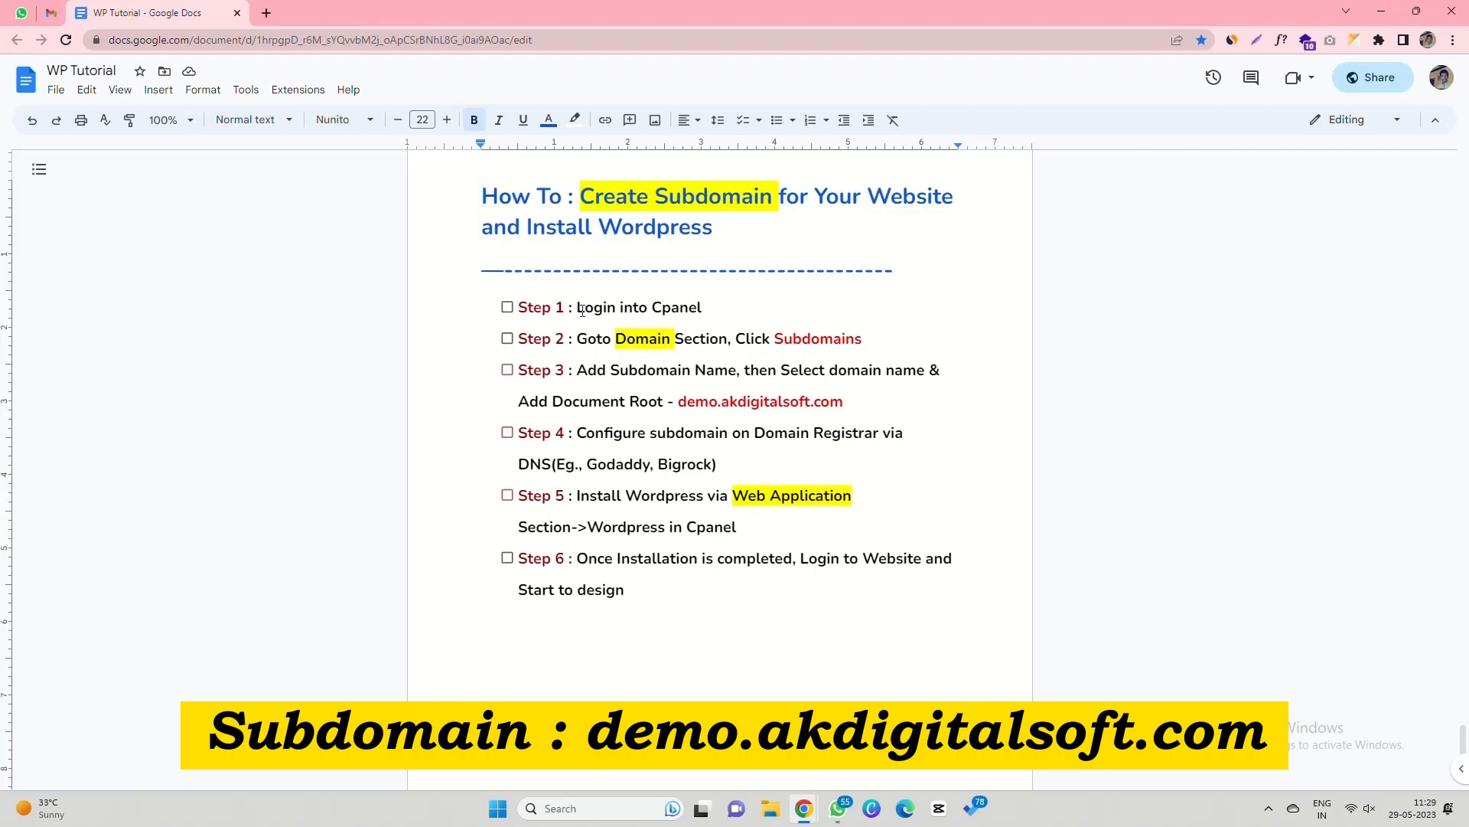
# Highlight the Step 1 'log into cPanel' line in the WP Tutorial checklist.
pyautogui.click(576, 307)
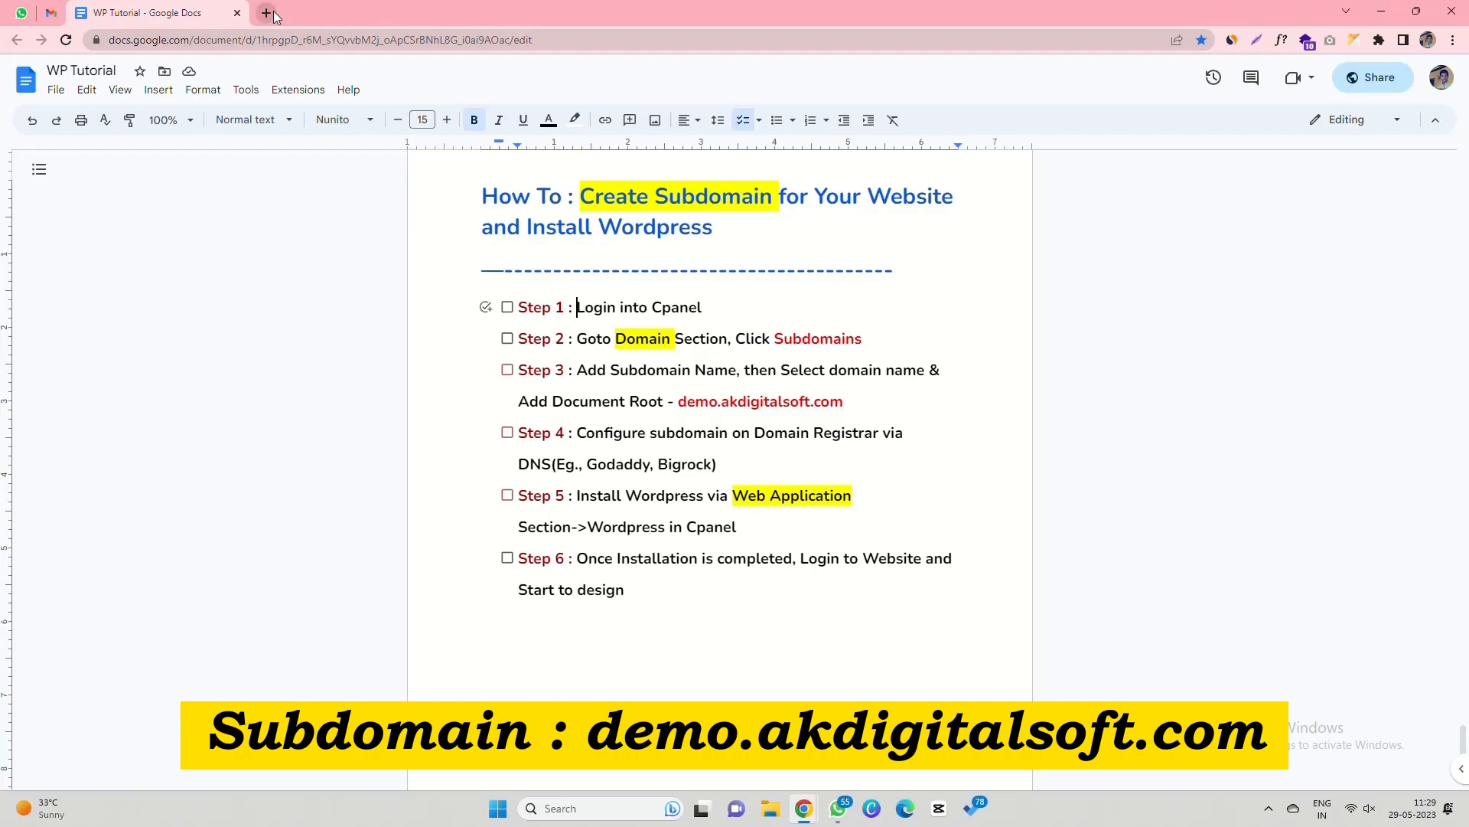
pyautogui.moveTo(518, 307); pyautogui.dragTo(721, 308)
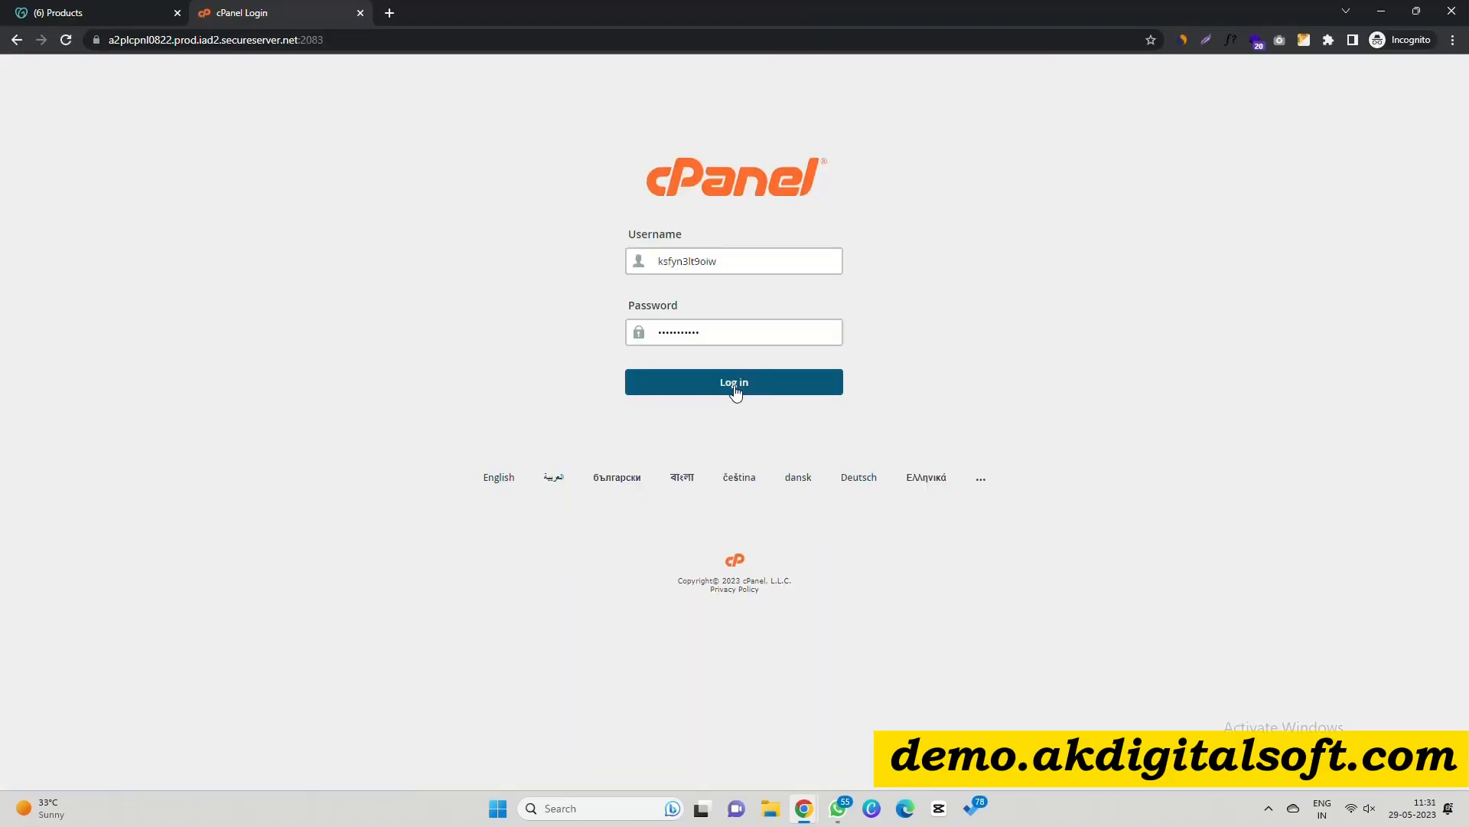
# Log in to cPanel, open Subdomains under Domains, and tick Steps 1 and 2 in the checklist.
pyautogui.click(734, 384)
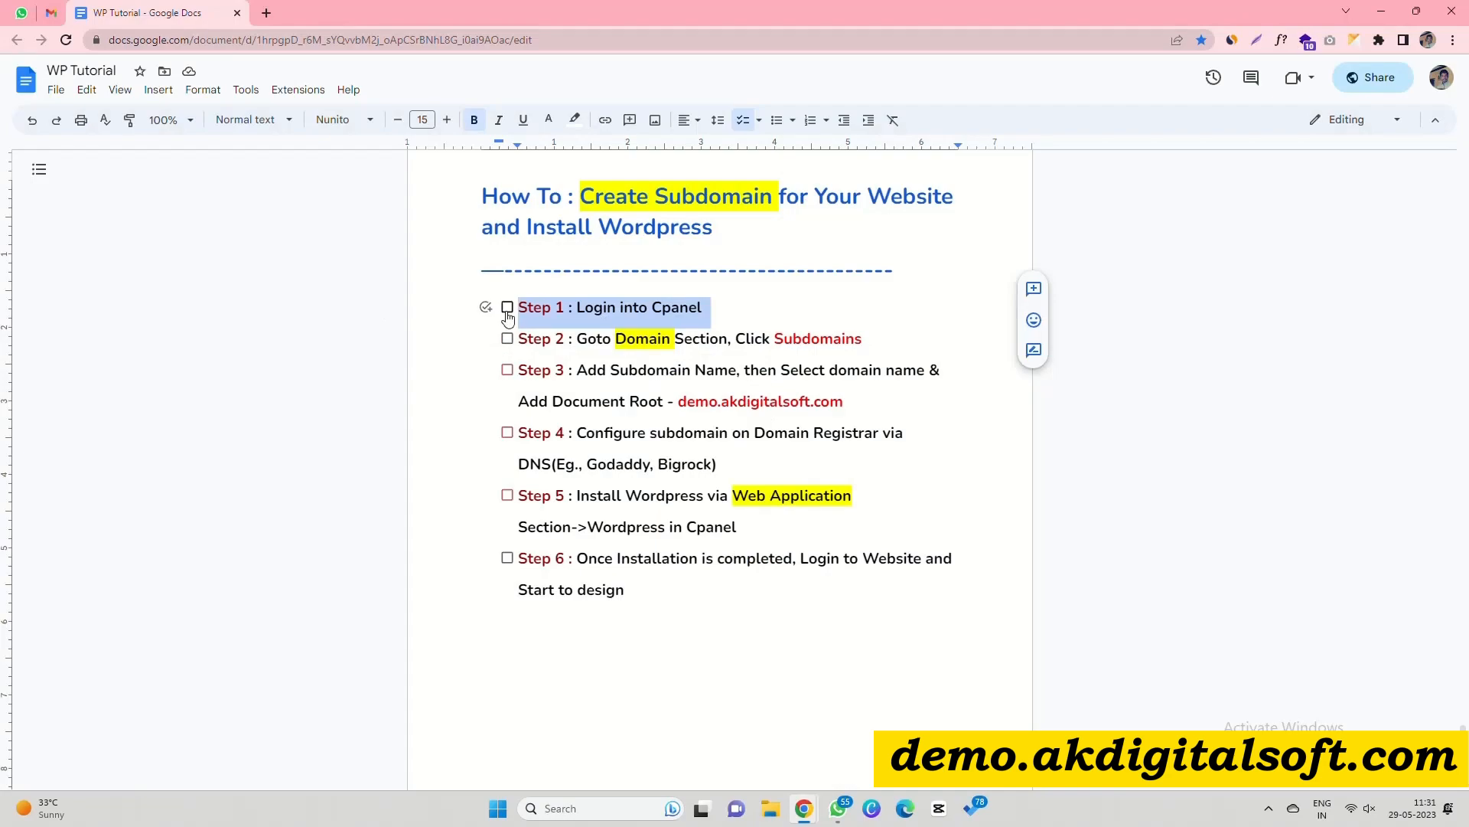
pyautogui.click(507, 307)
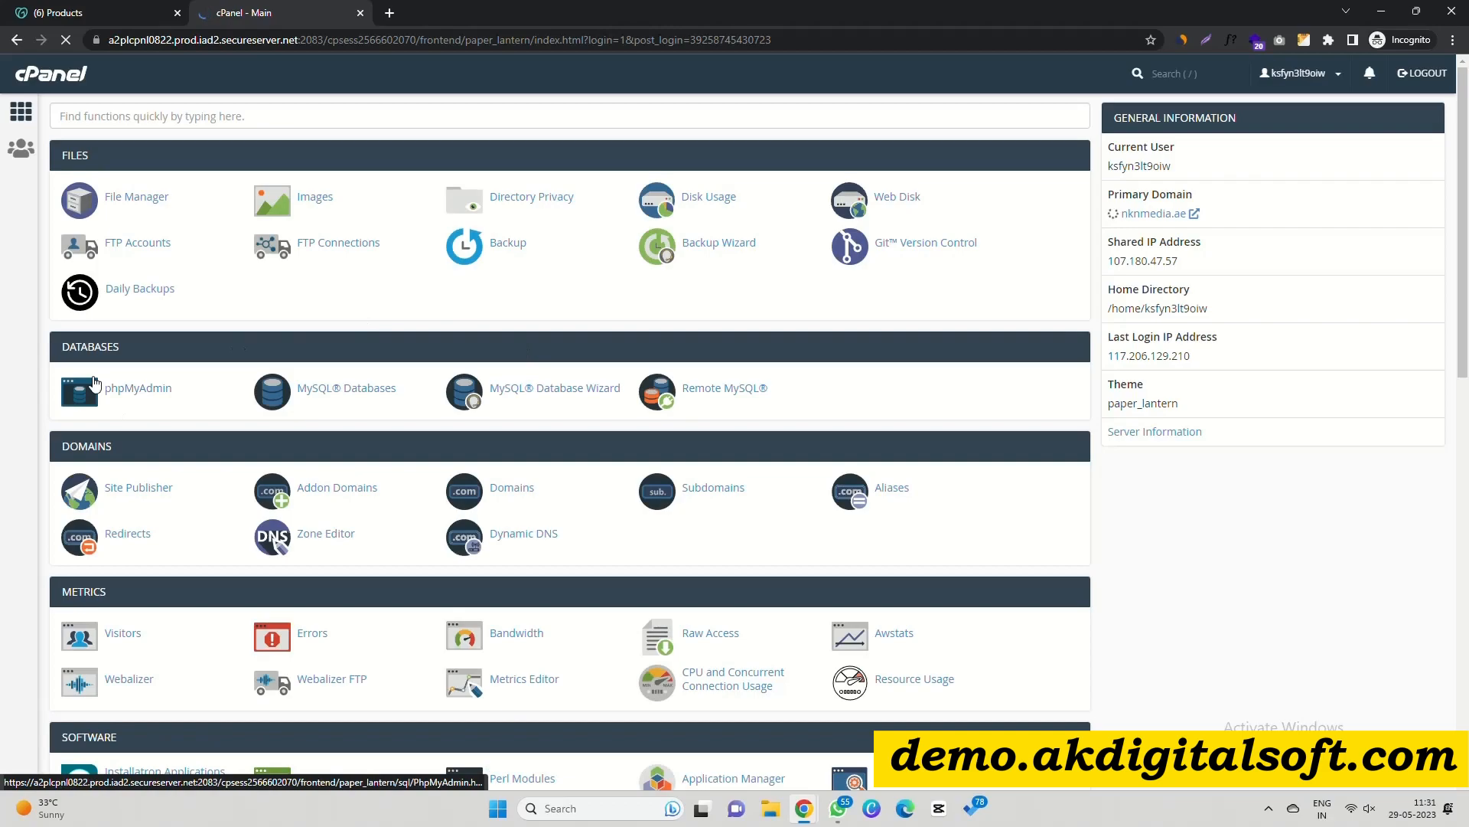
pyautogui.scroll(-3, 193, 412)
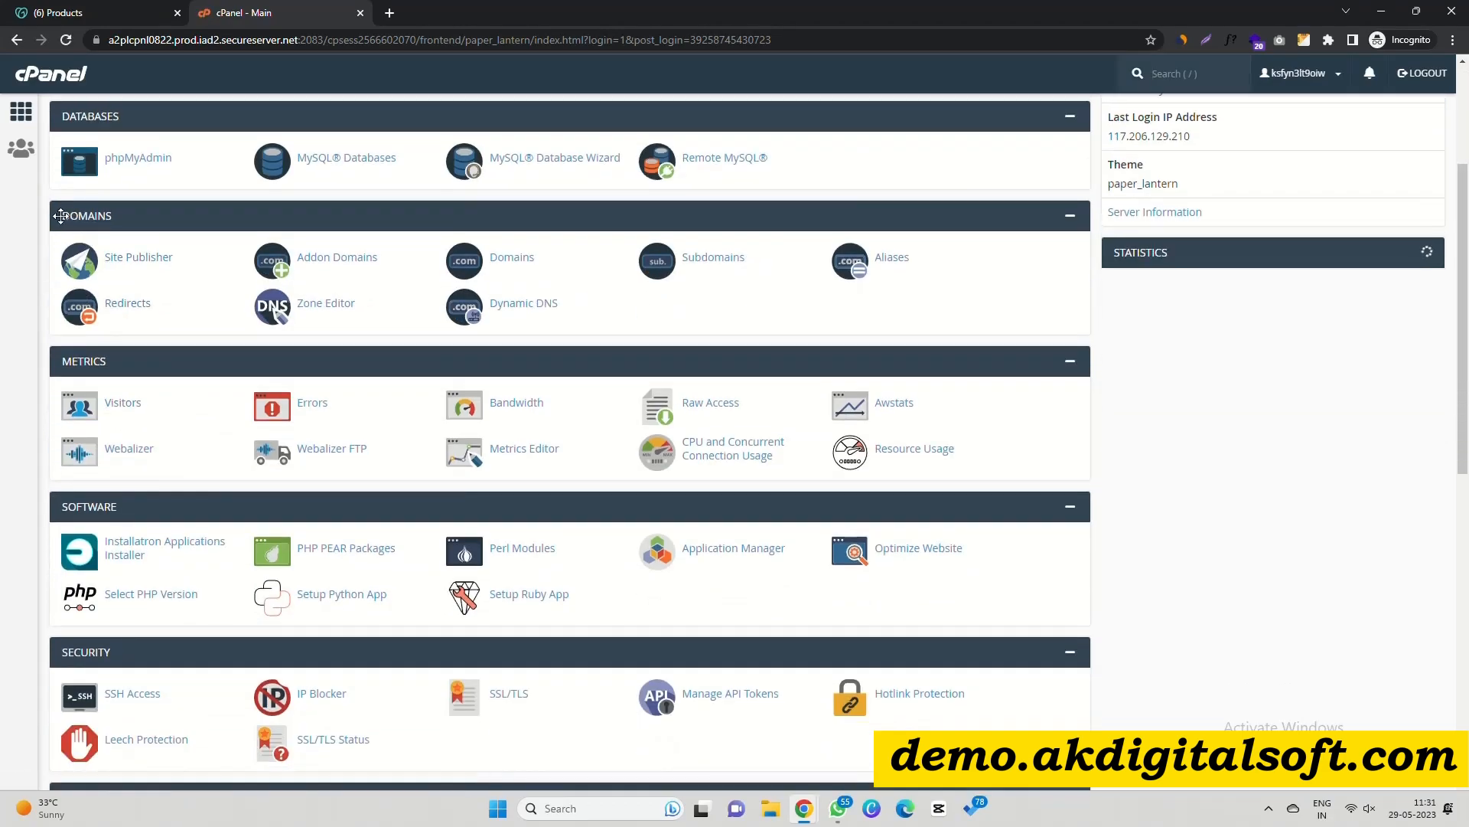
pyautogui.click(704, 260)
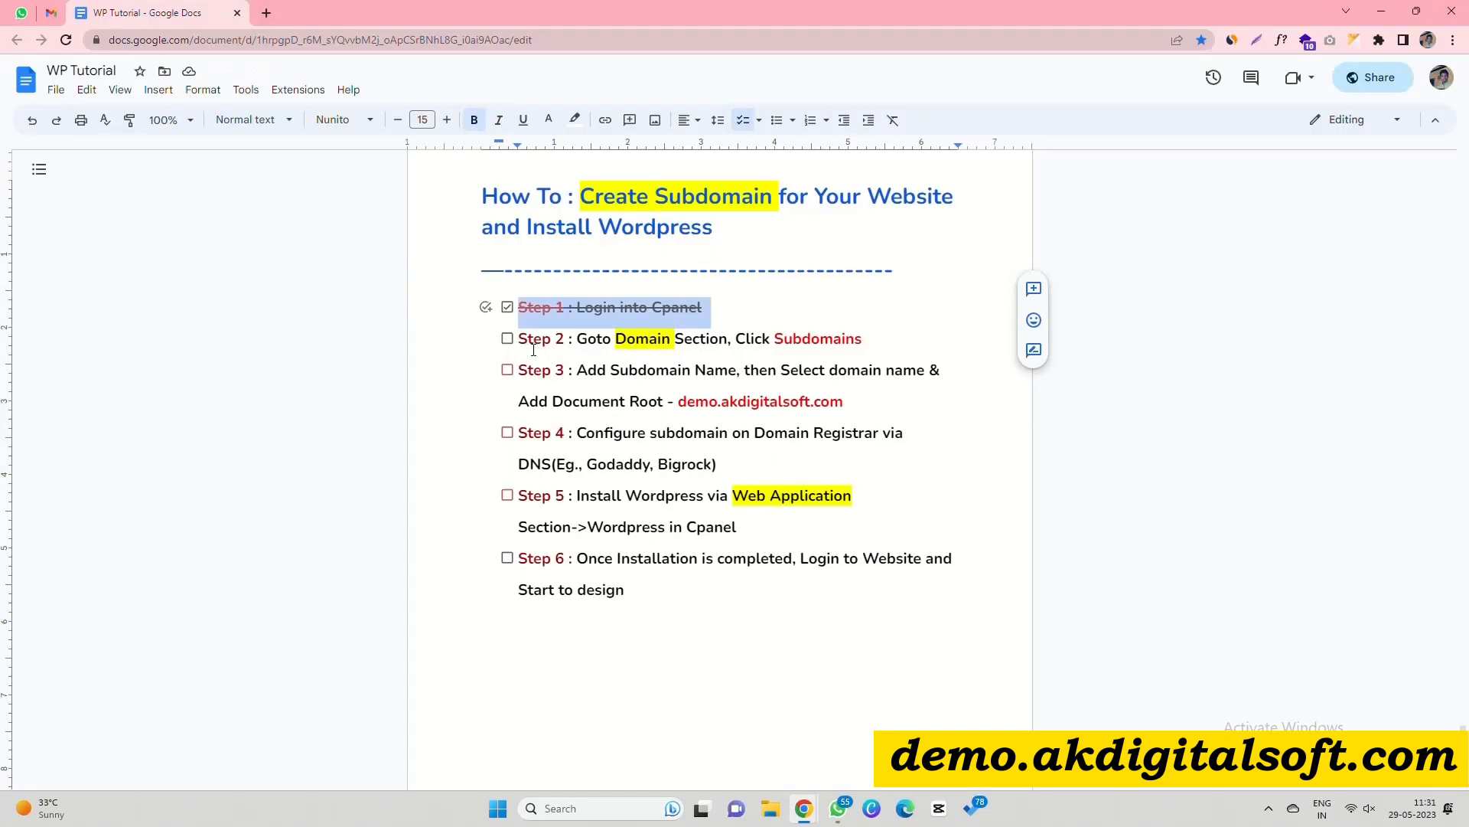
pyautogui.click(507, 338)
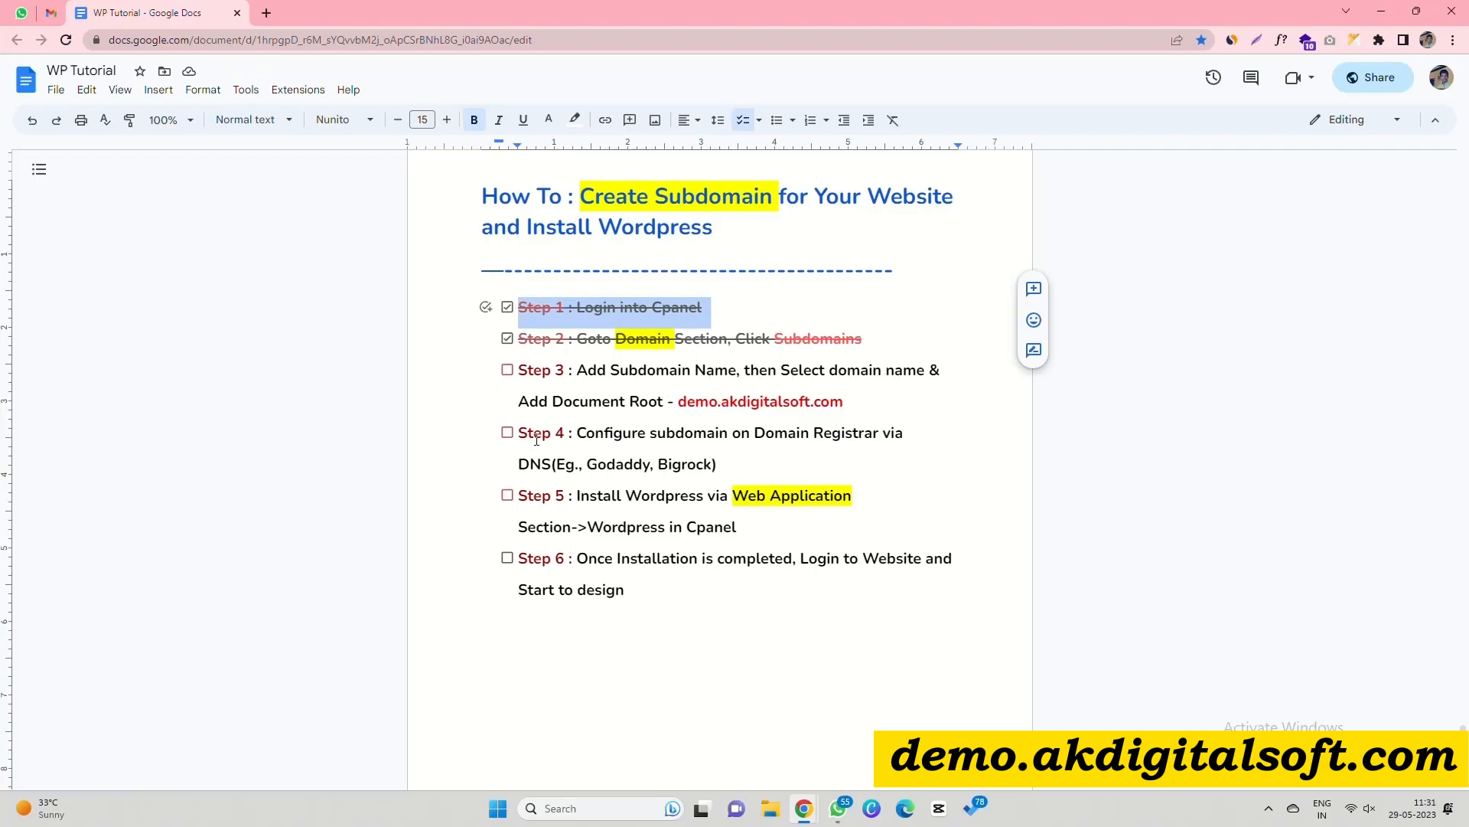
# Match the cPanel subdomain field against 'Subdomain Name' in Step 3 of the checklist.
pyautogui.hotkey('alt', 'Tab')
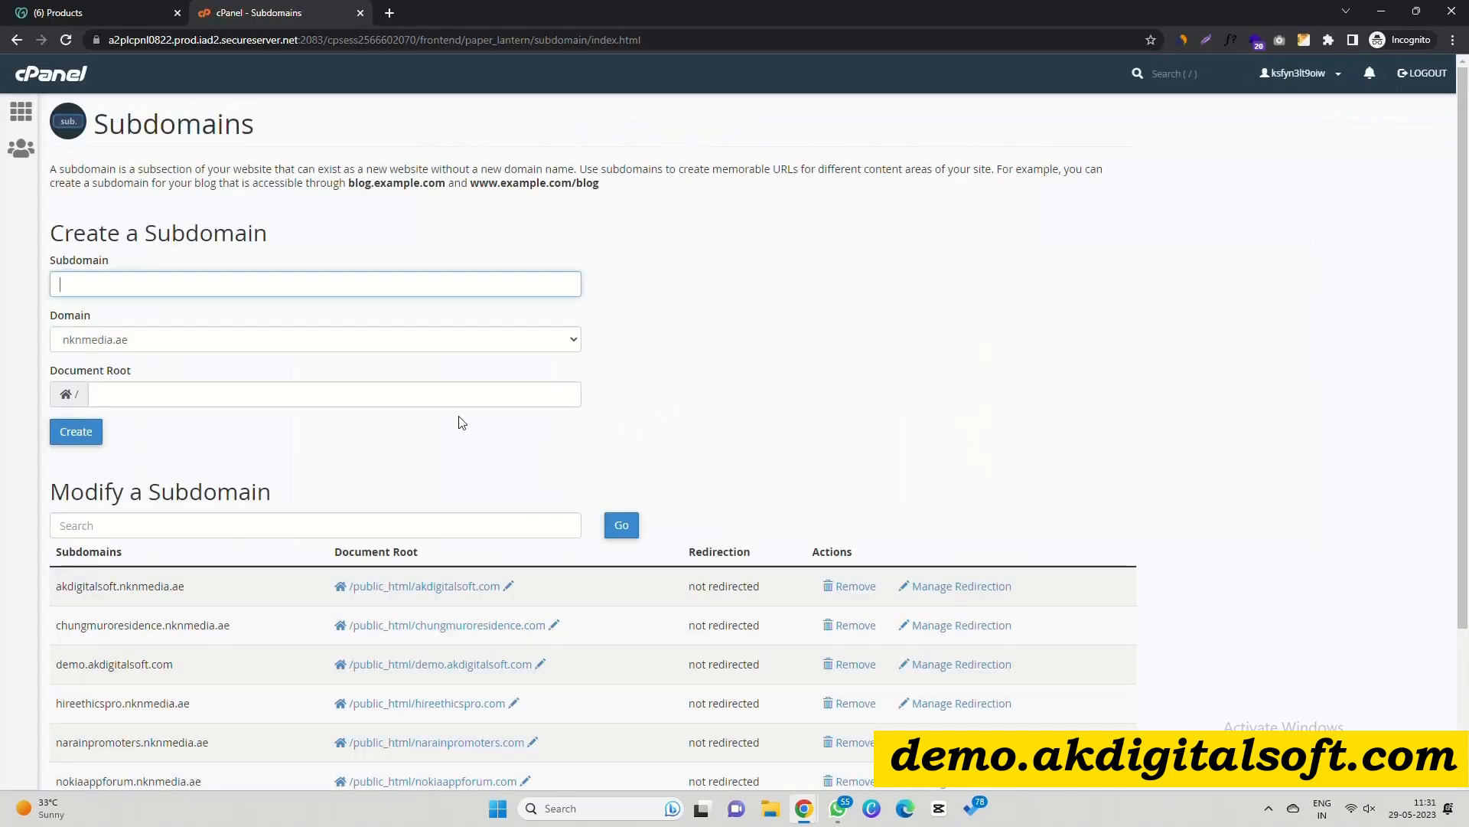
pyautogui.click(118, 283)
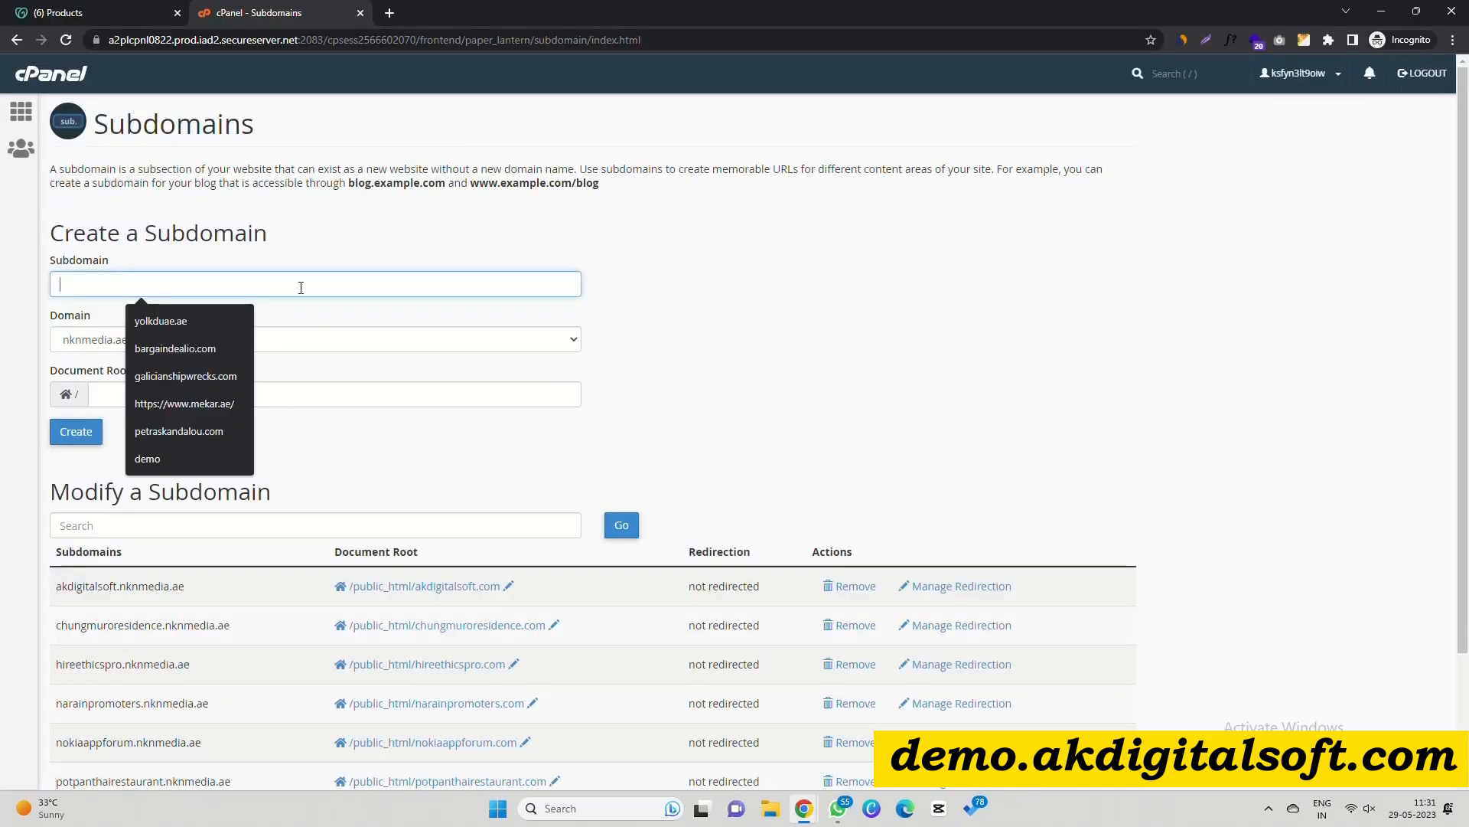
pyautogui.click(371, 233)
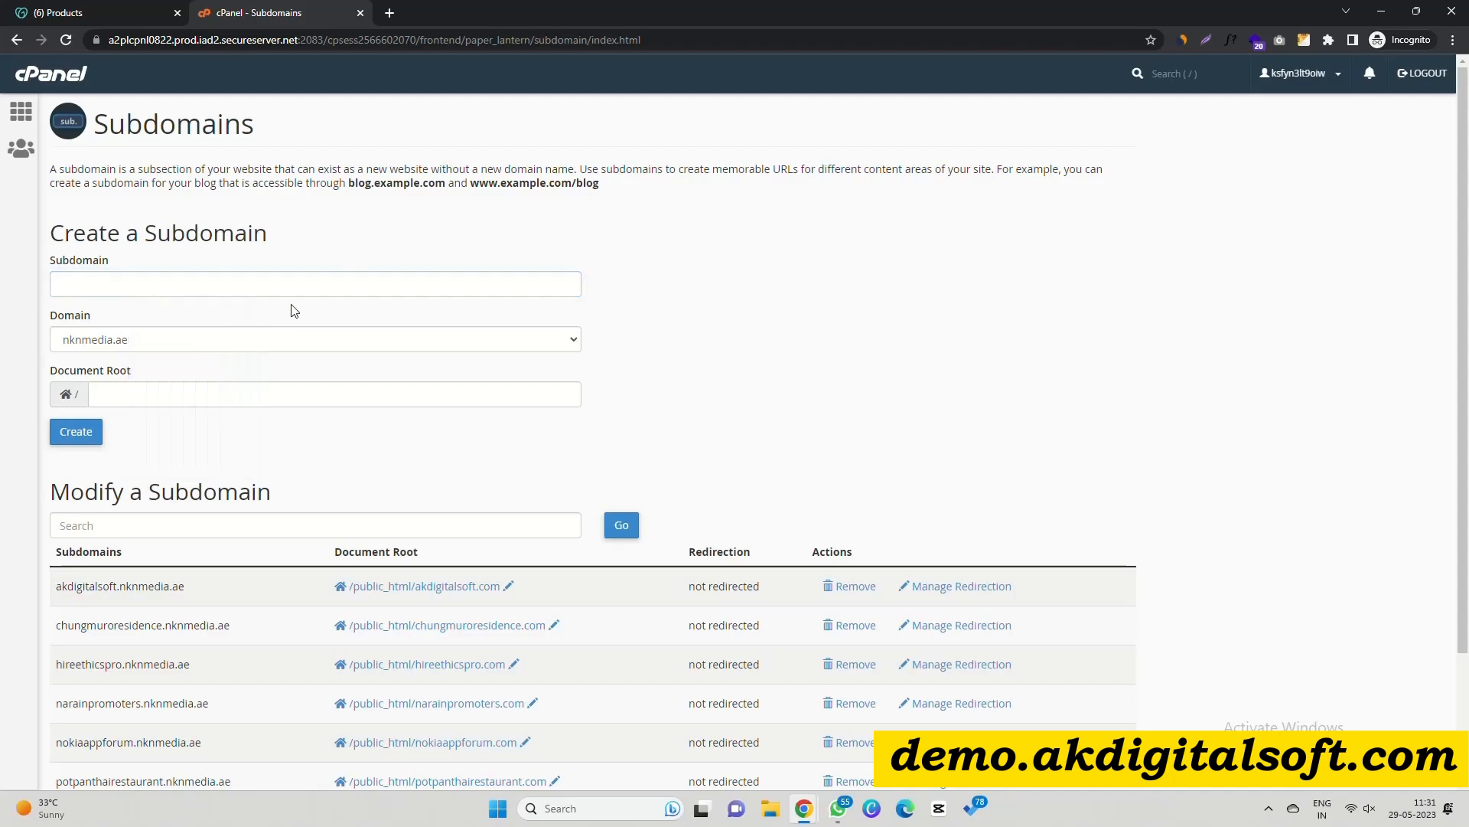
pyautogui.hotkey('alt', 'Tab')
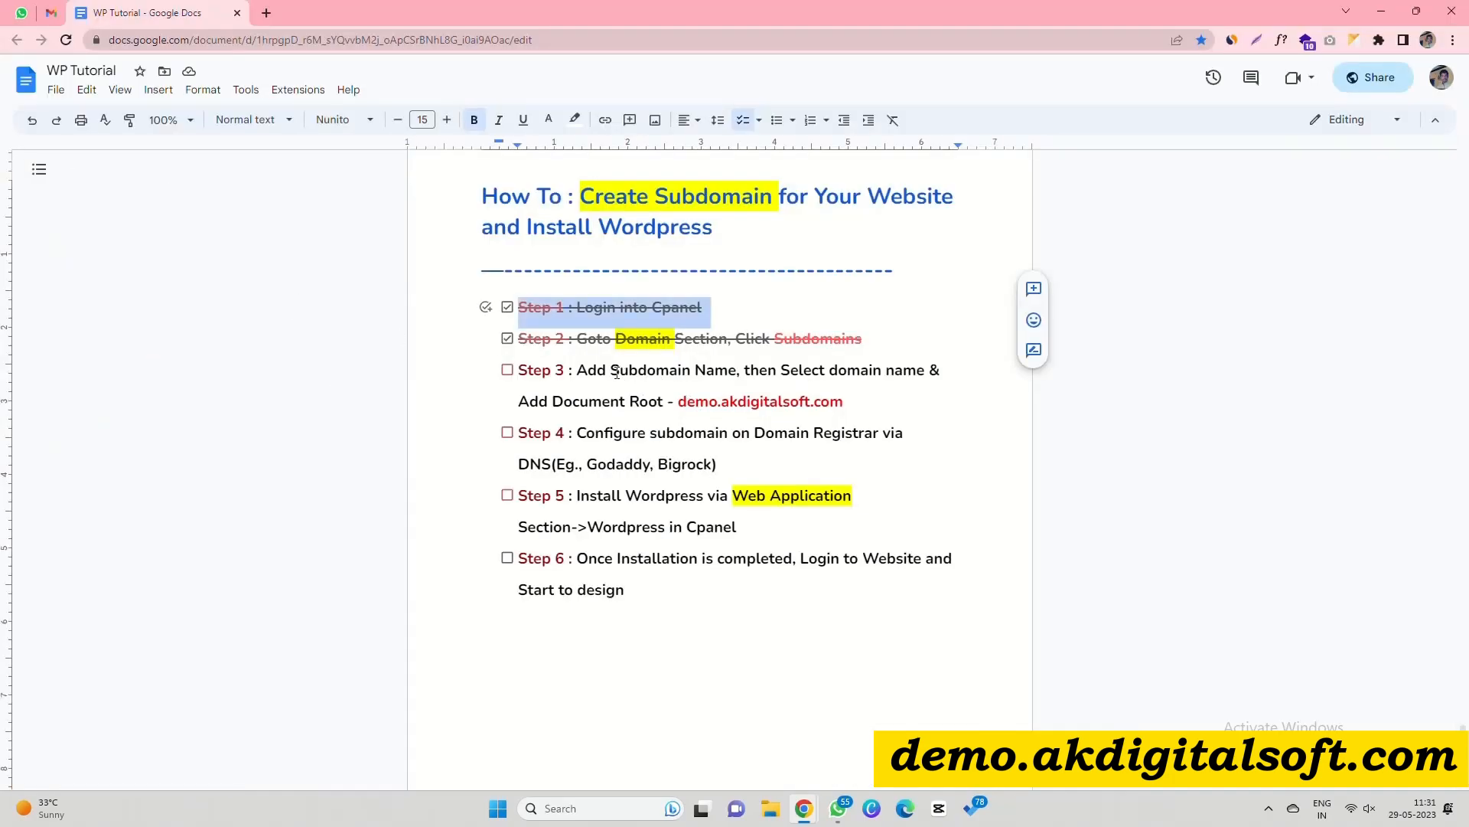
pyautogui.moveTo(617, 373); pyautogui.dragTo(904, 373)
pyautogui.hotkey('alt', 'Tab')
# Create the subdomain 'demo' under akdigitalsoft.com.
pyautogui.click(155, 282)
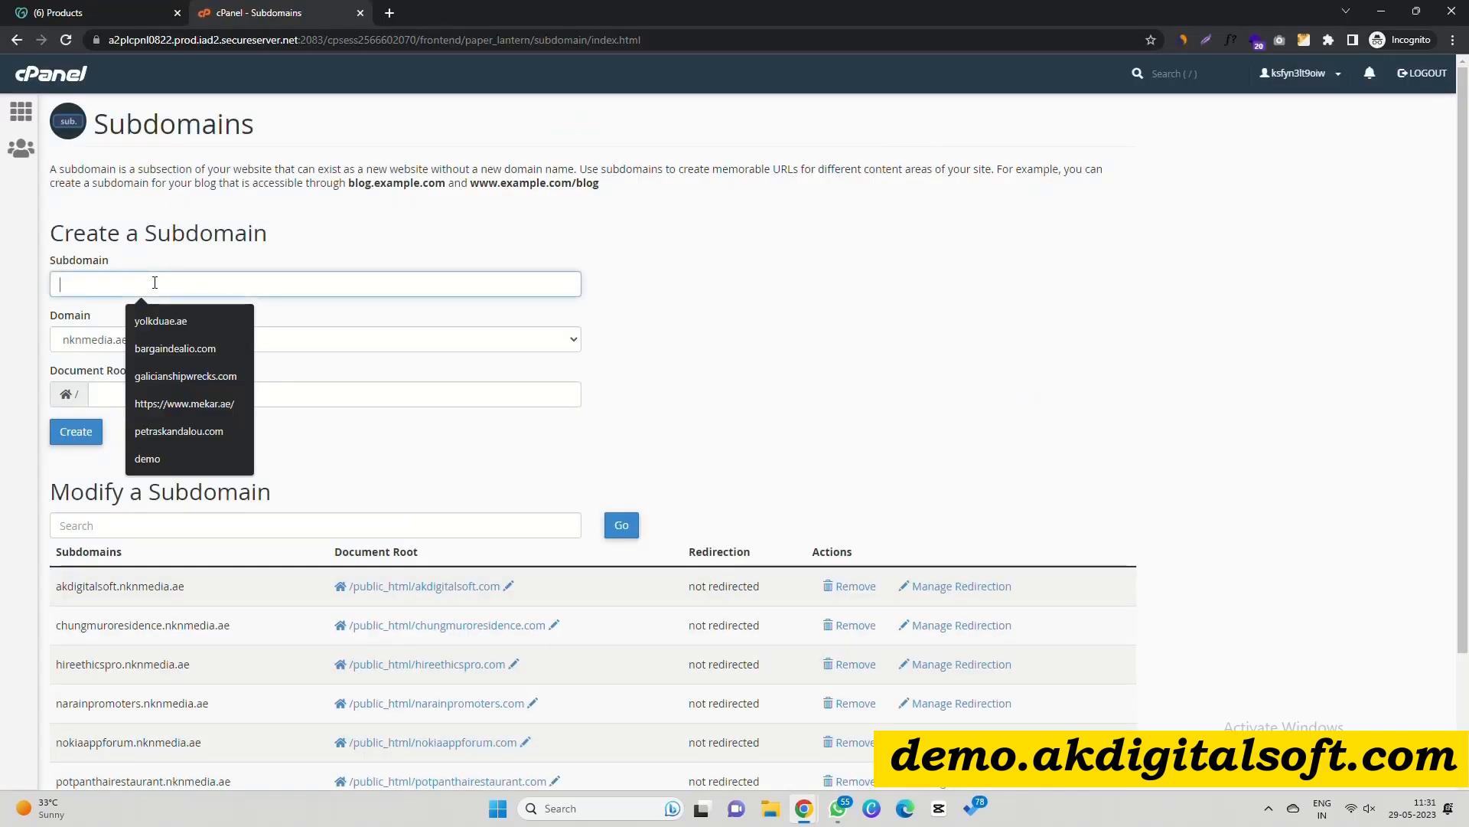
pyautogui.write('demo')
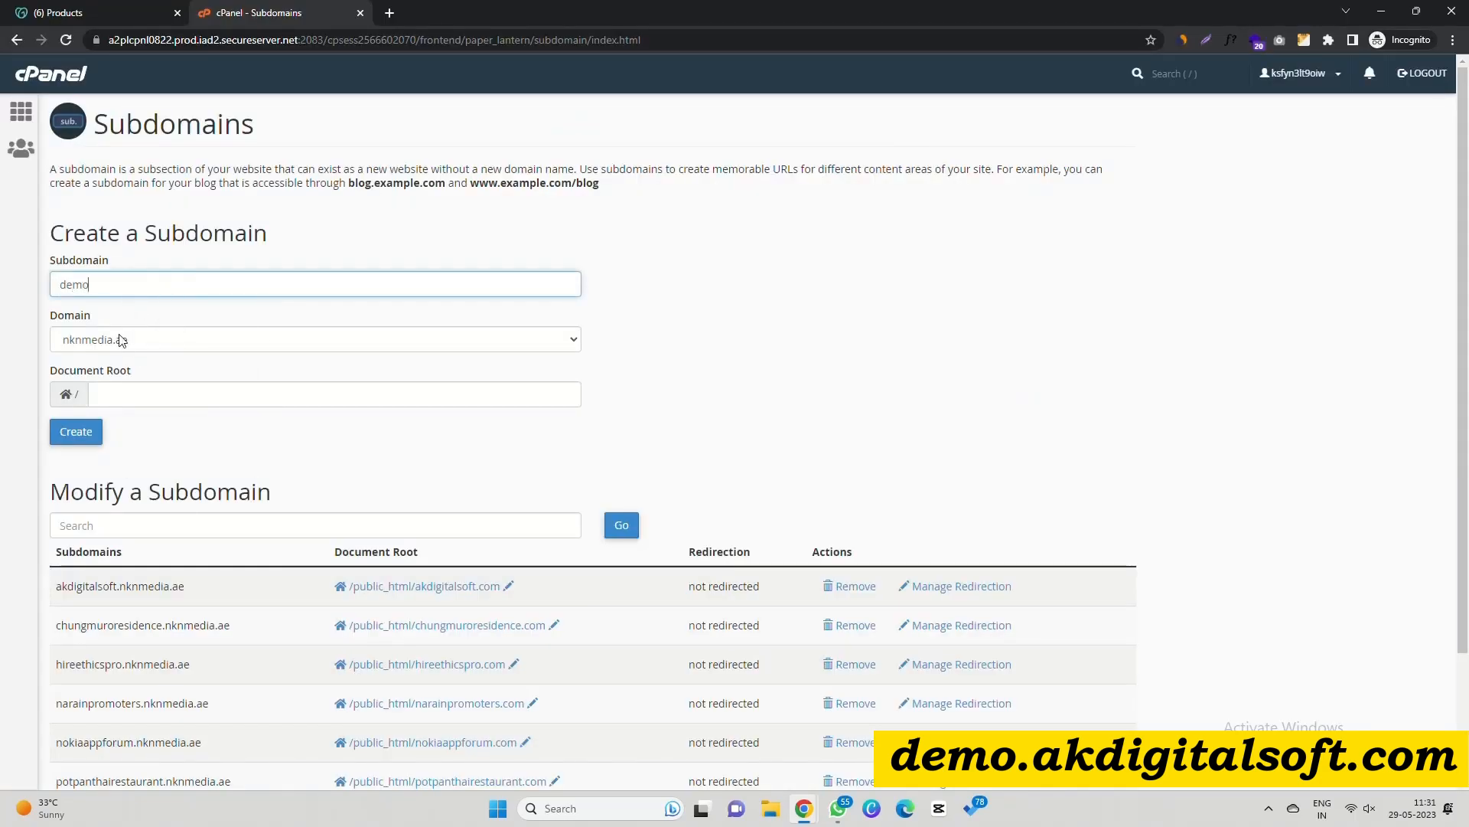
pyautogui.click(91, 338)
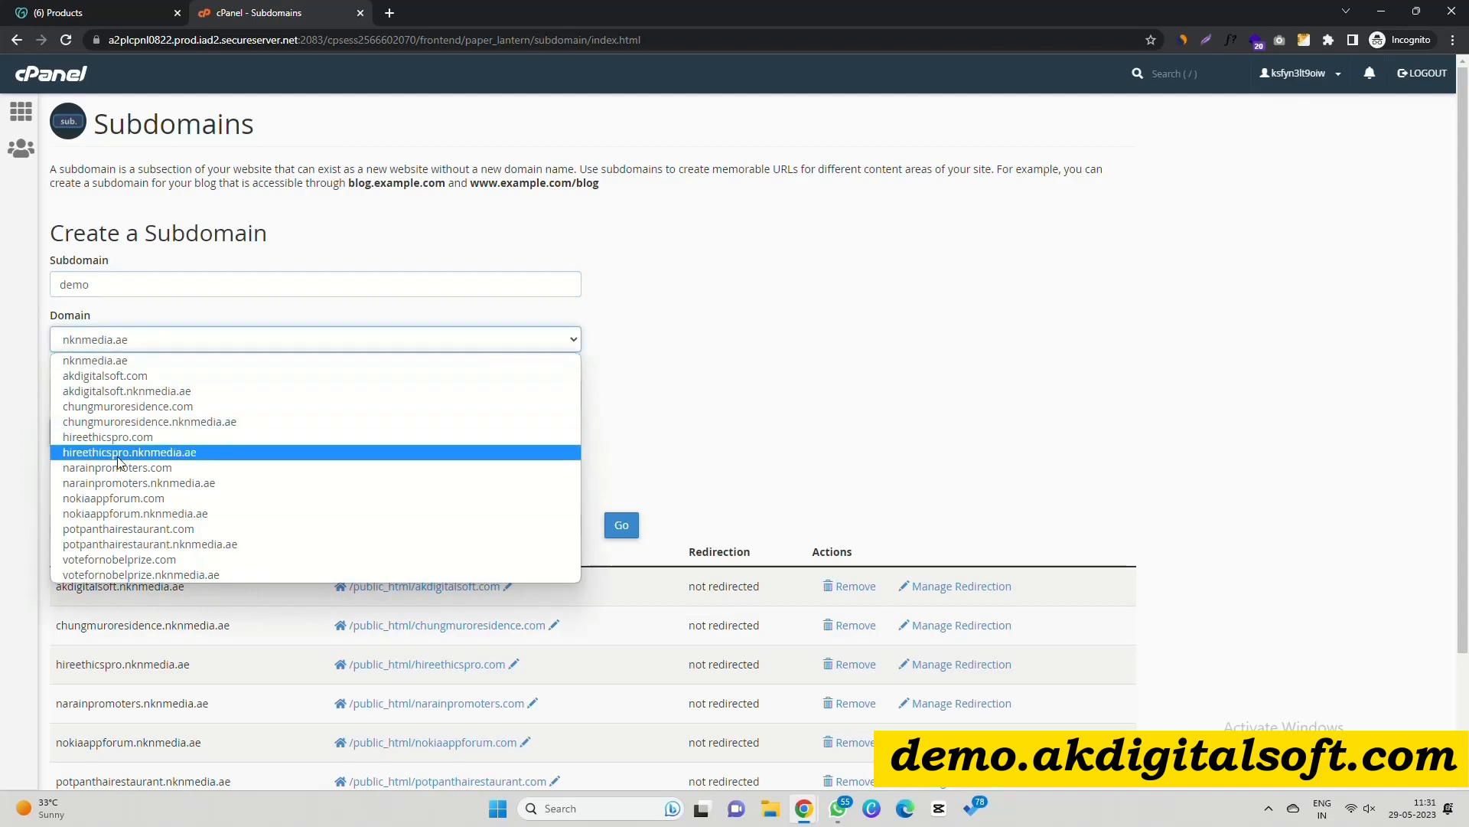
pyautogui.click(134, 381)
pyautogui.moveTo(50, 372); pyautogui.dragTo(278, 395)
pyautogui.hotkey('ctrl', 'c')
pyautogui.click(130, 369)
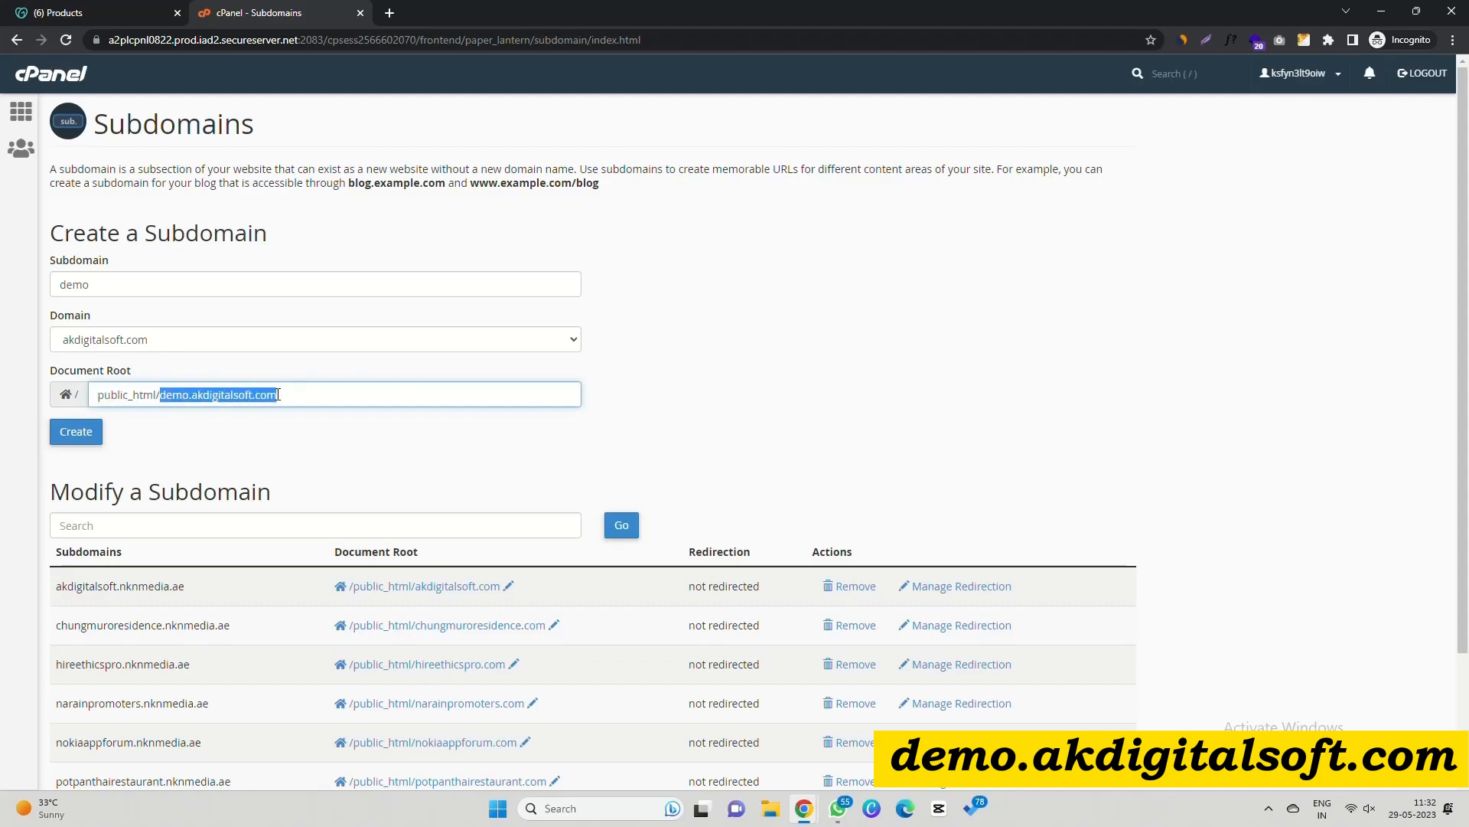
pyautogui.click(85, 441)
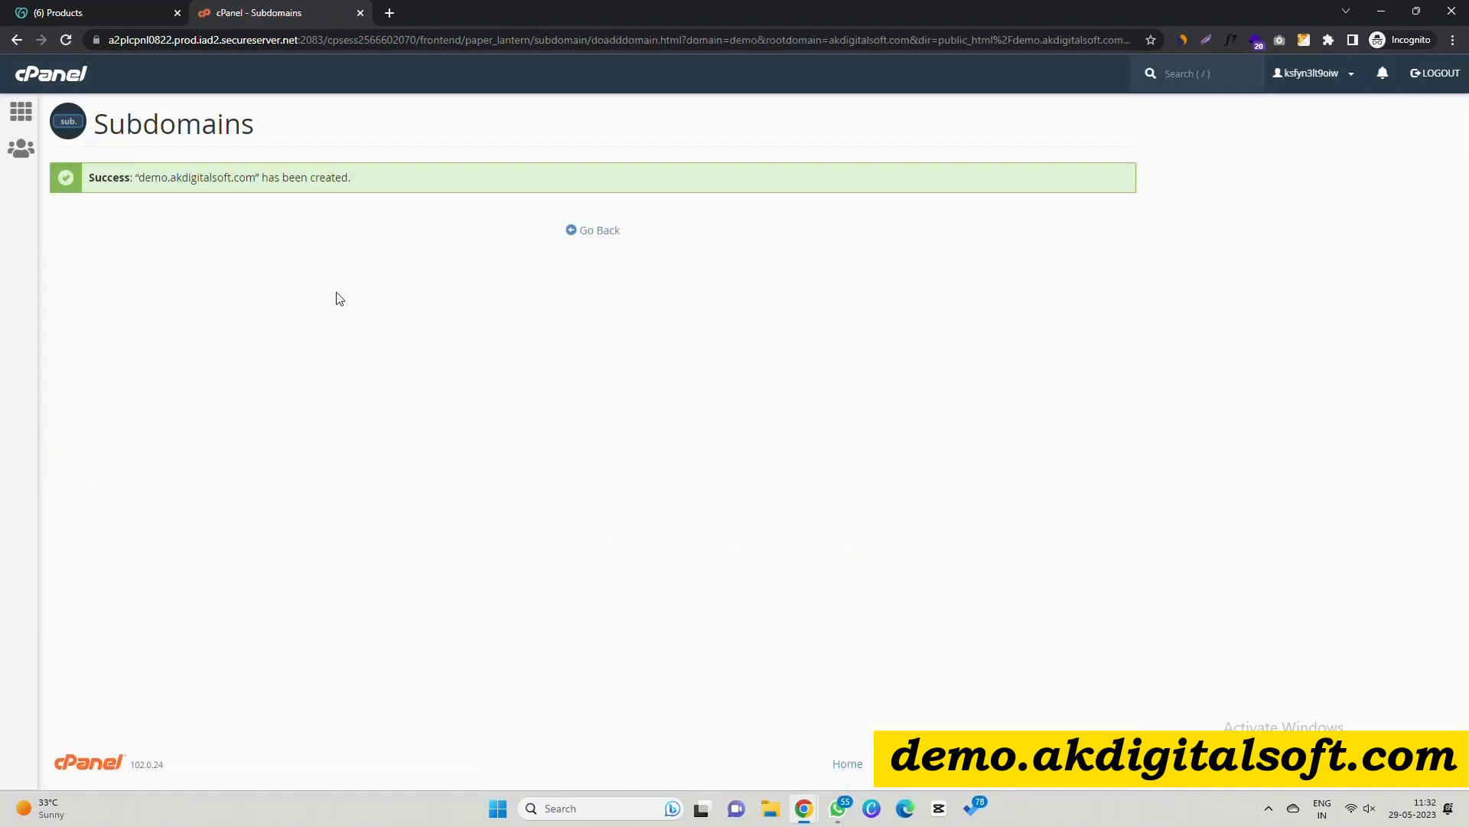
# Confirm demo.akdigitalsoft.com on the success page and return to the cPanel home page.
pyautogui.moveTo(139, 179); pyautogui.dragTo(244, 179)
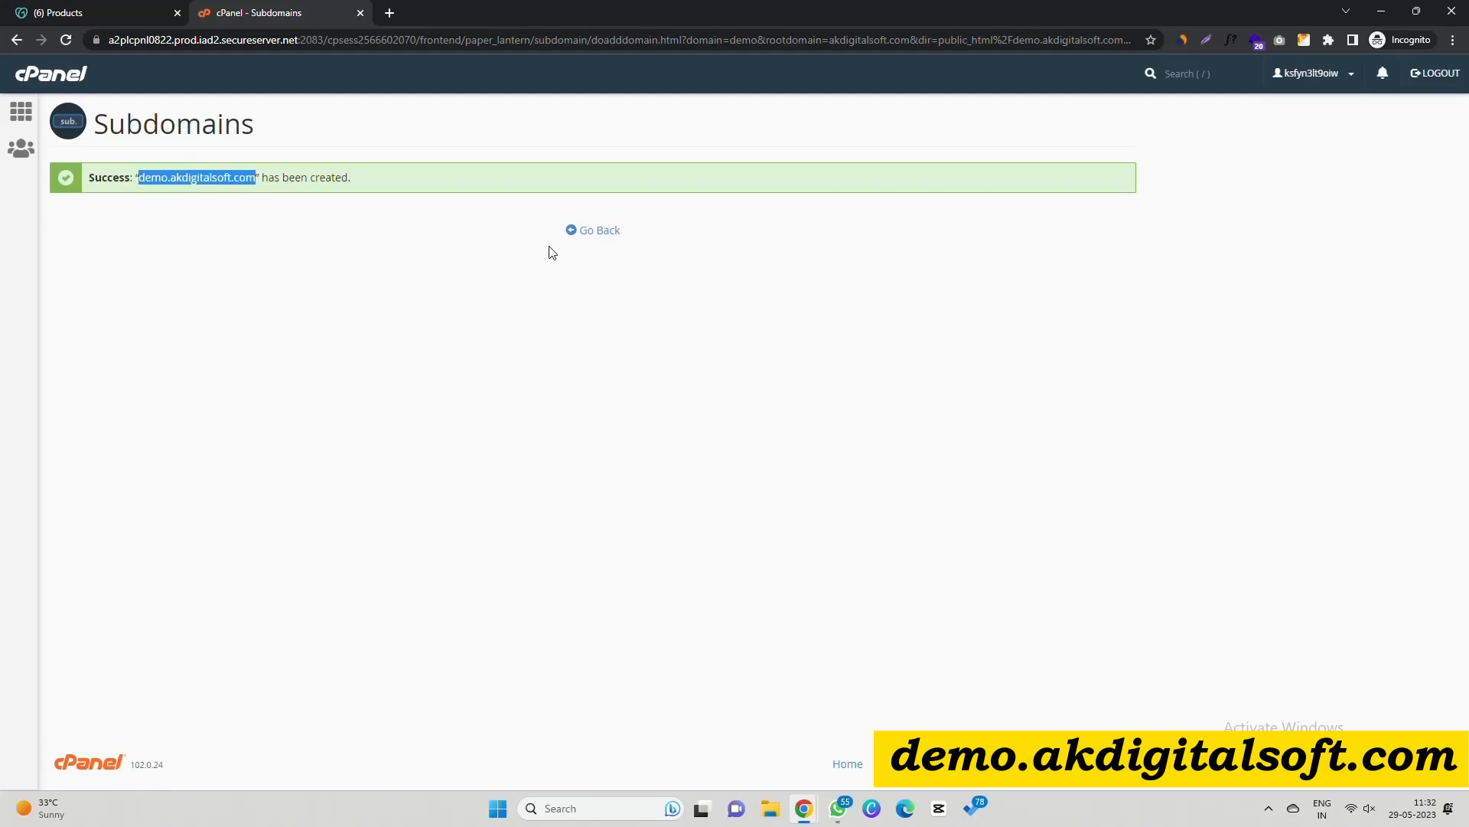
pyautogui.click(590, 232)
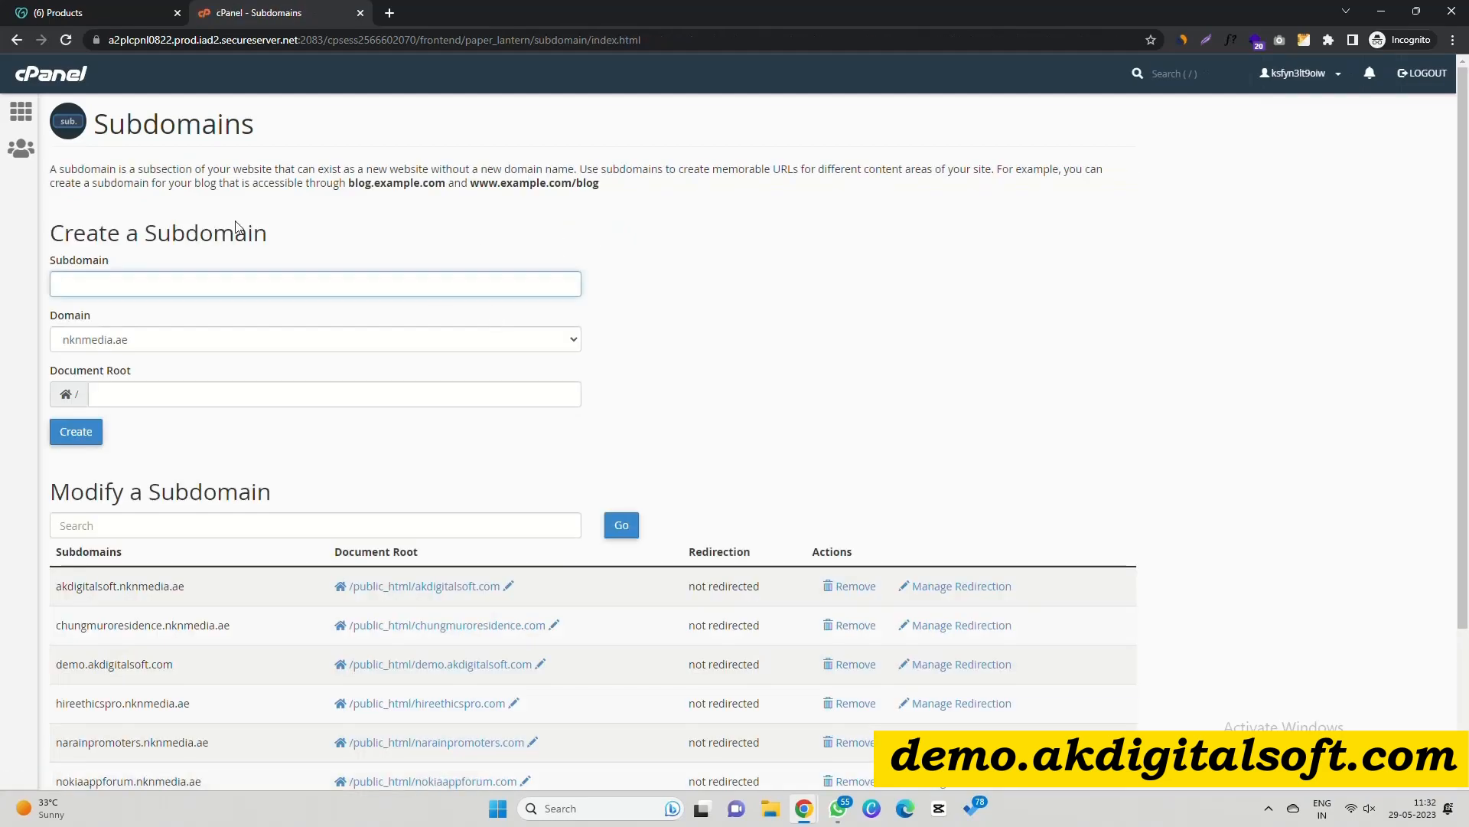
pyautogui.click(29, 121)
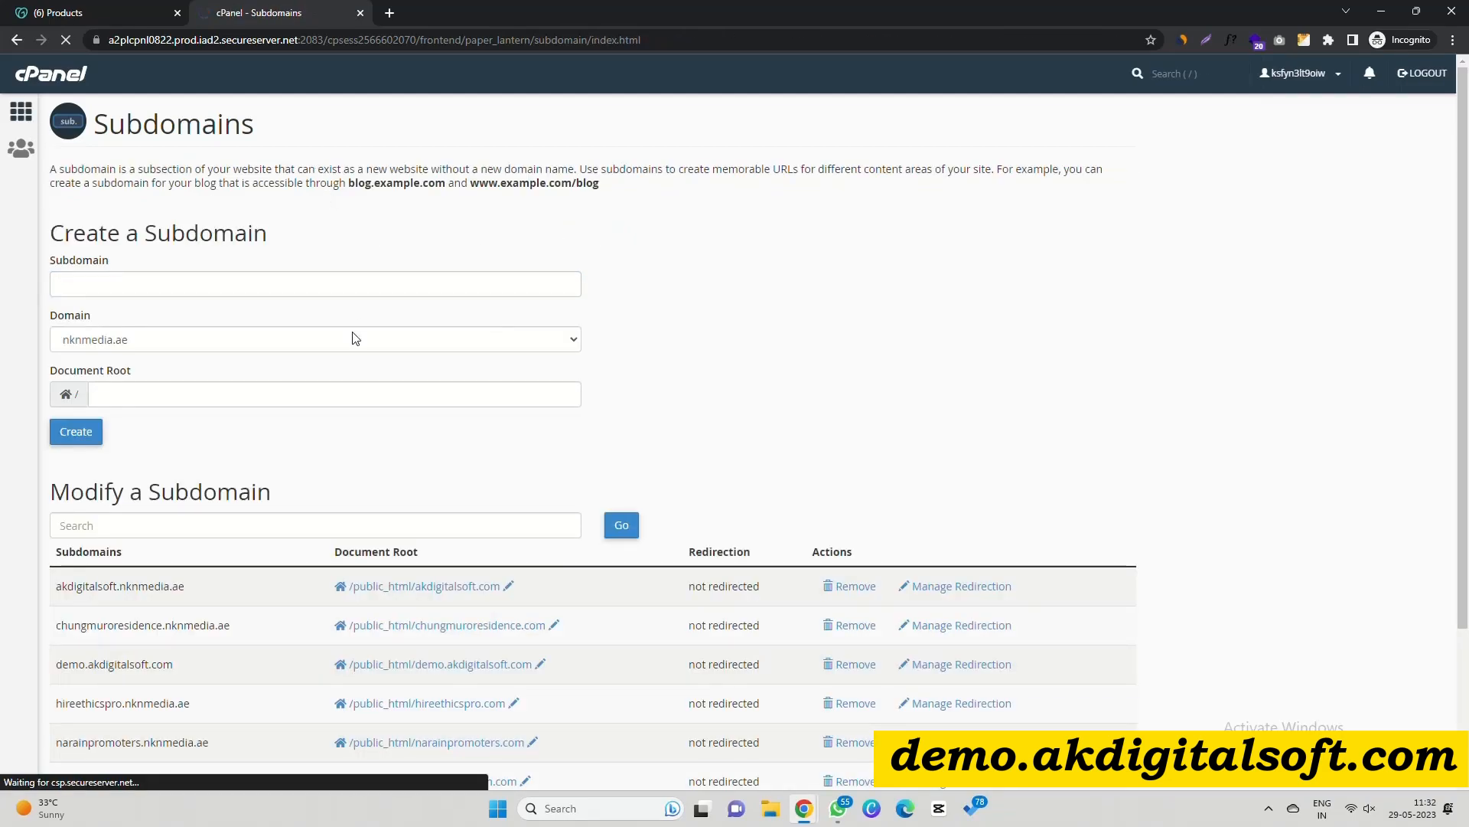
pyautogui.click(142, 339)
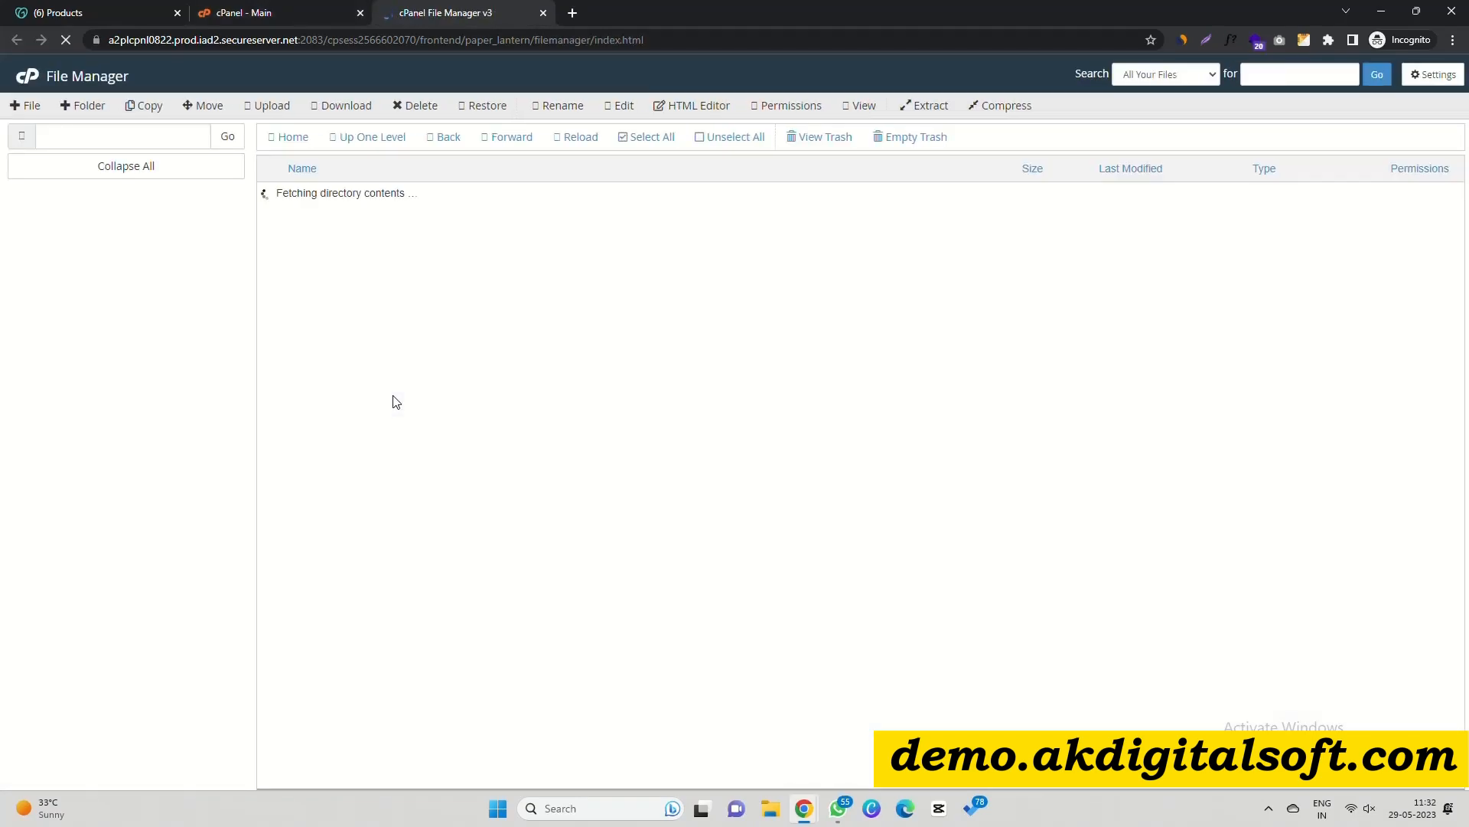
# Browse File Manager to the public_html/demo.akdigitalsoft.com folder.
pyautogui.doubleClick(291, 550)
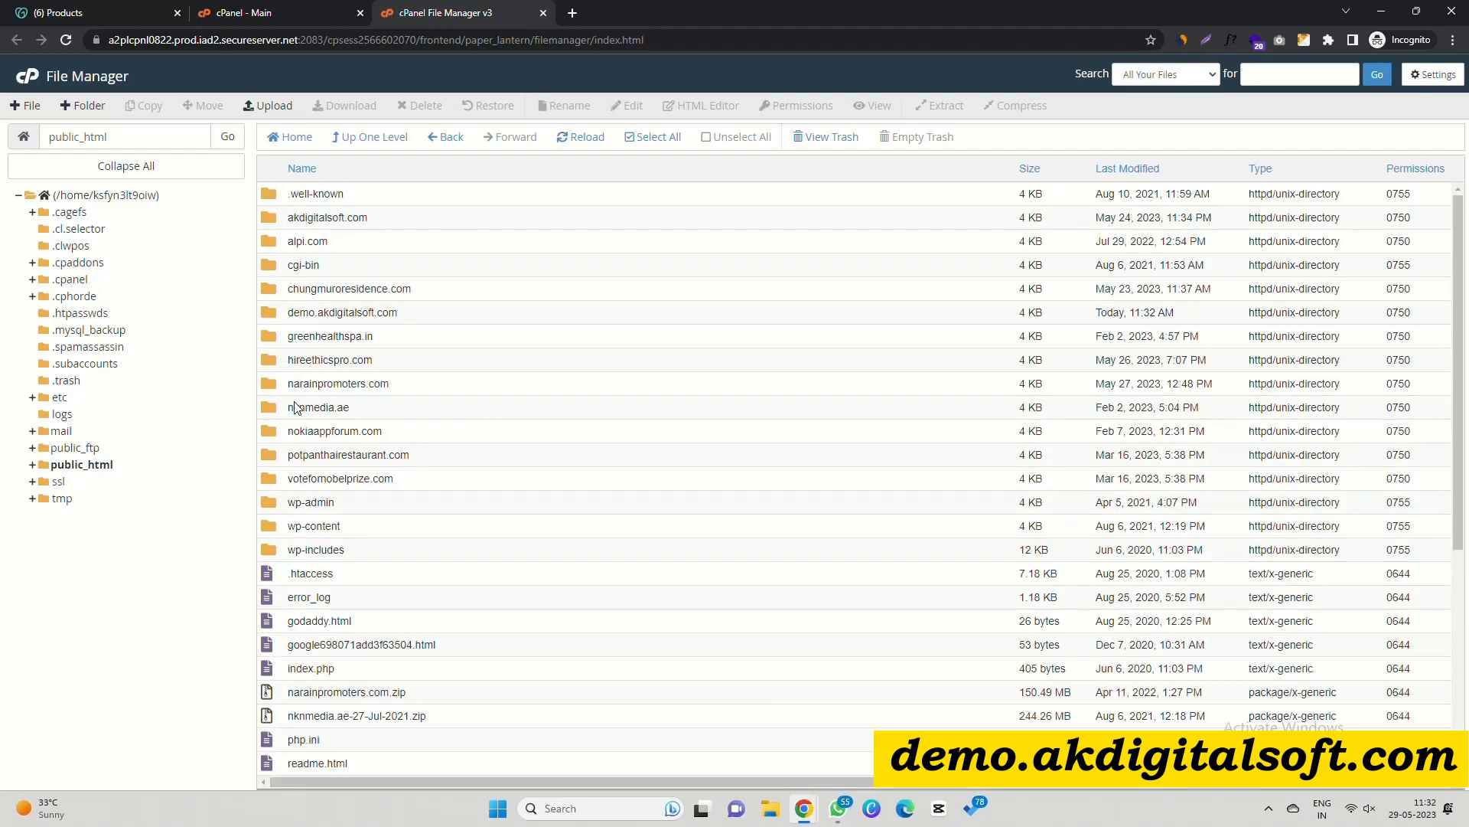
pyautogui.scroll(-5, 295, 496)
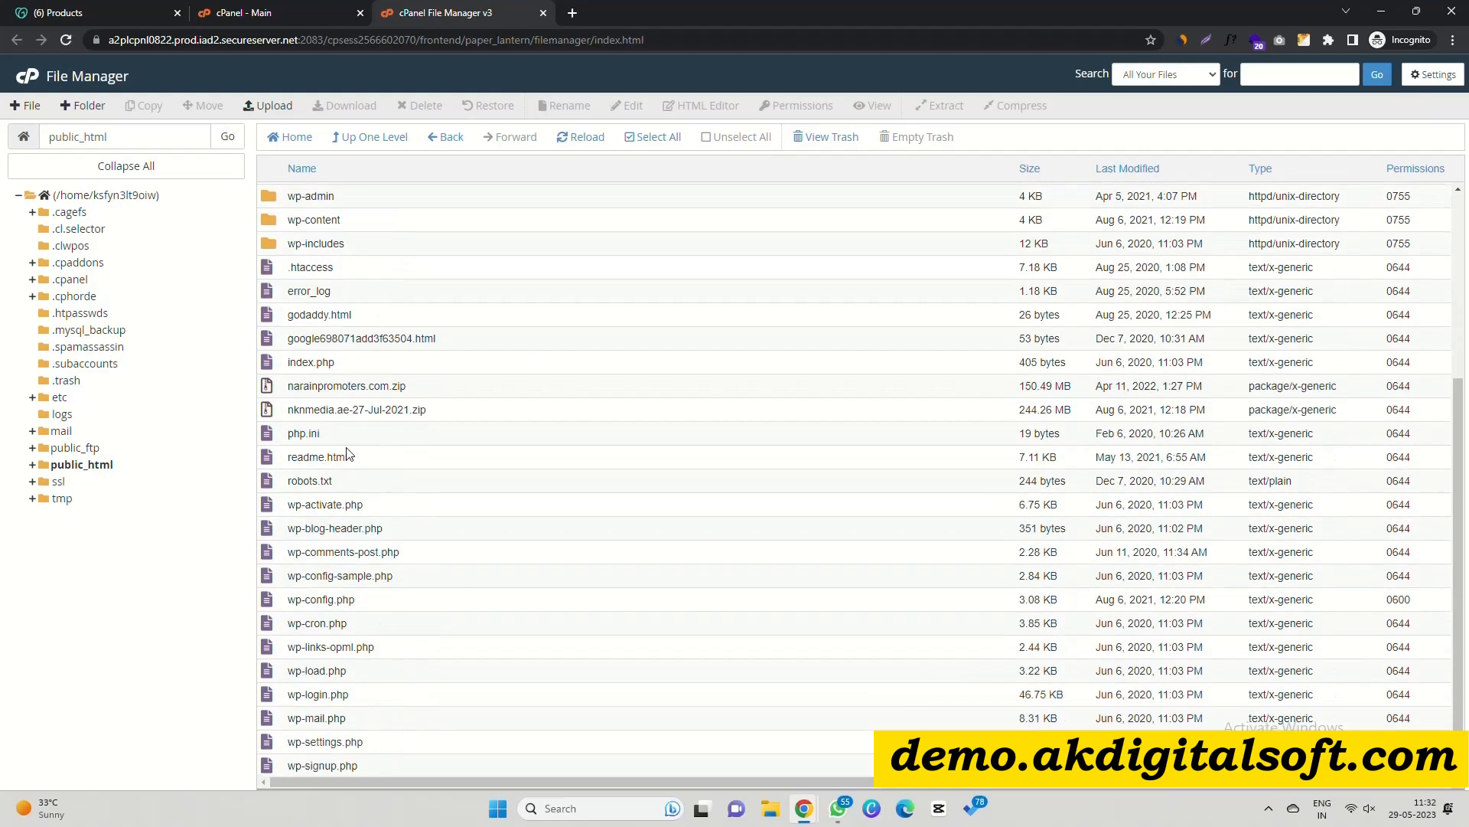
pyautogui.scroll(5, 321, 344)
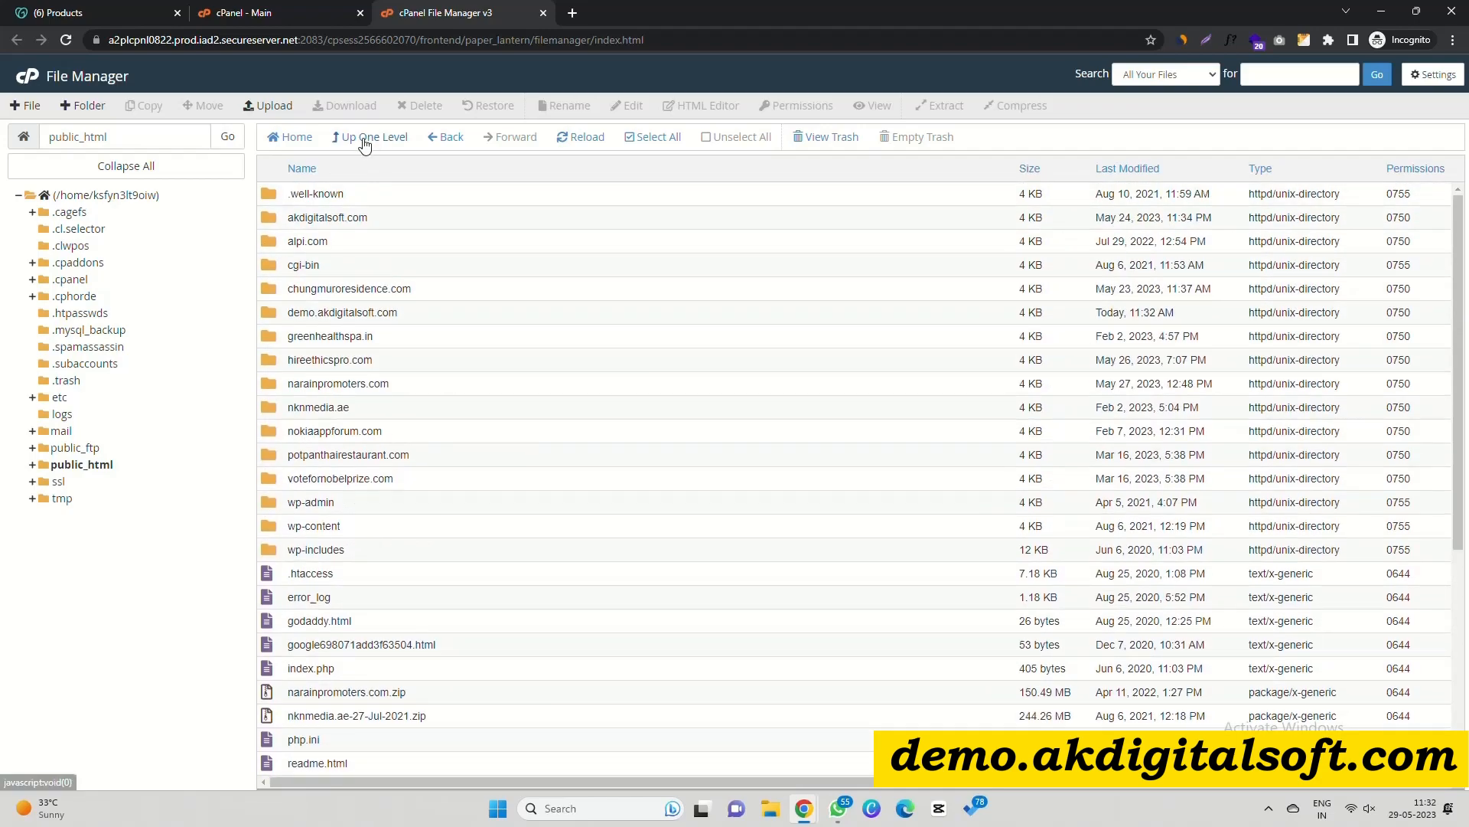
pyautogui.doubleClick(274, 308)
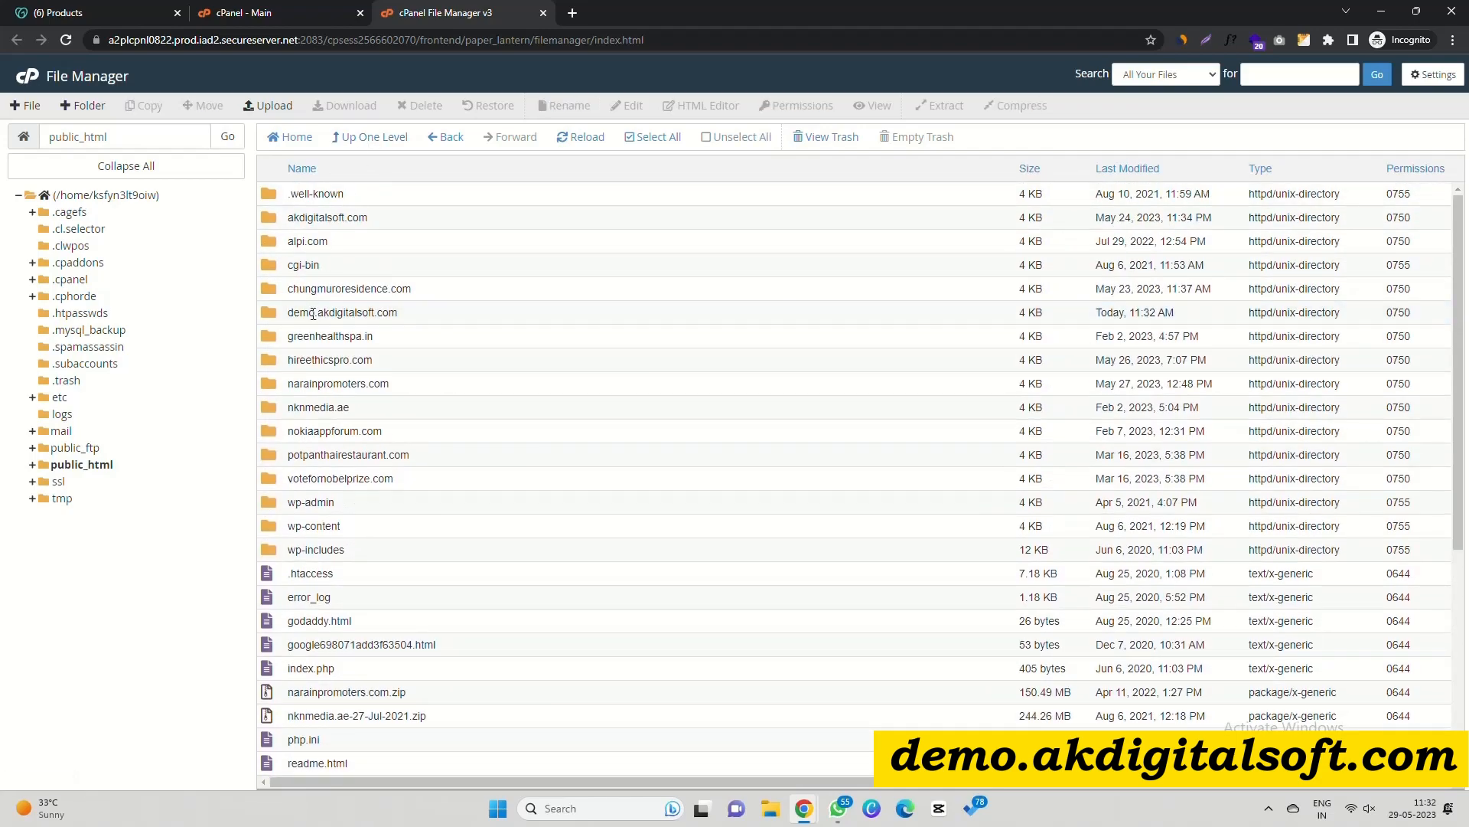
# Create index.html in that folder and save it containing 'Testing Content'.
pyautogui.click(26, 105)
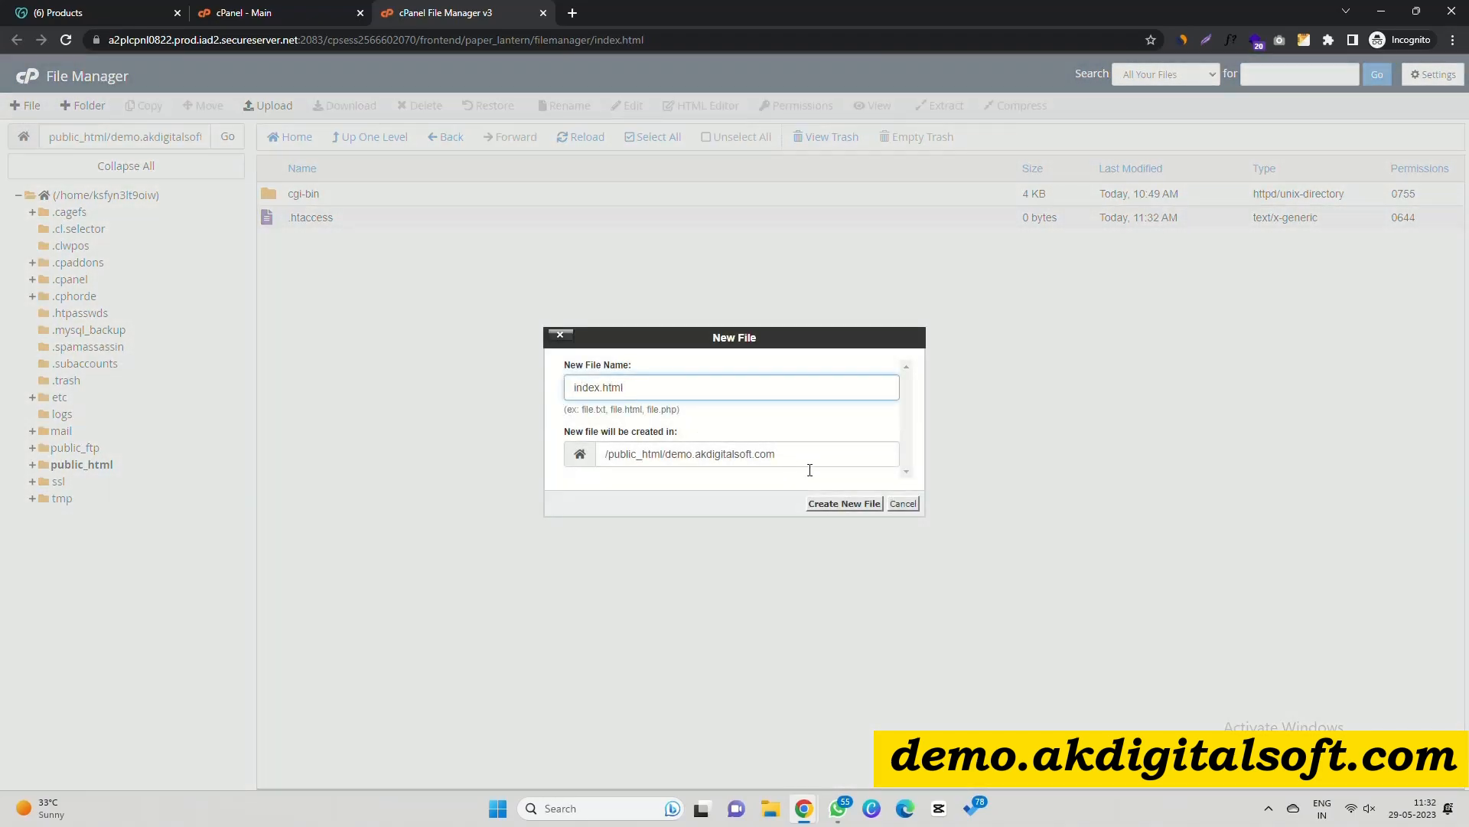
pyautogui.click(844, 503)
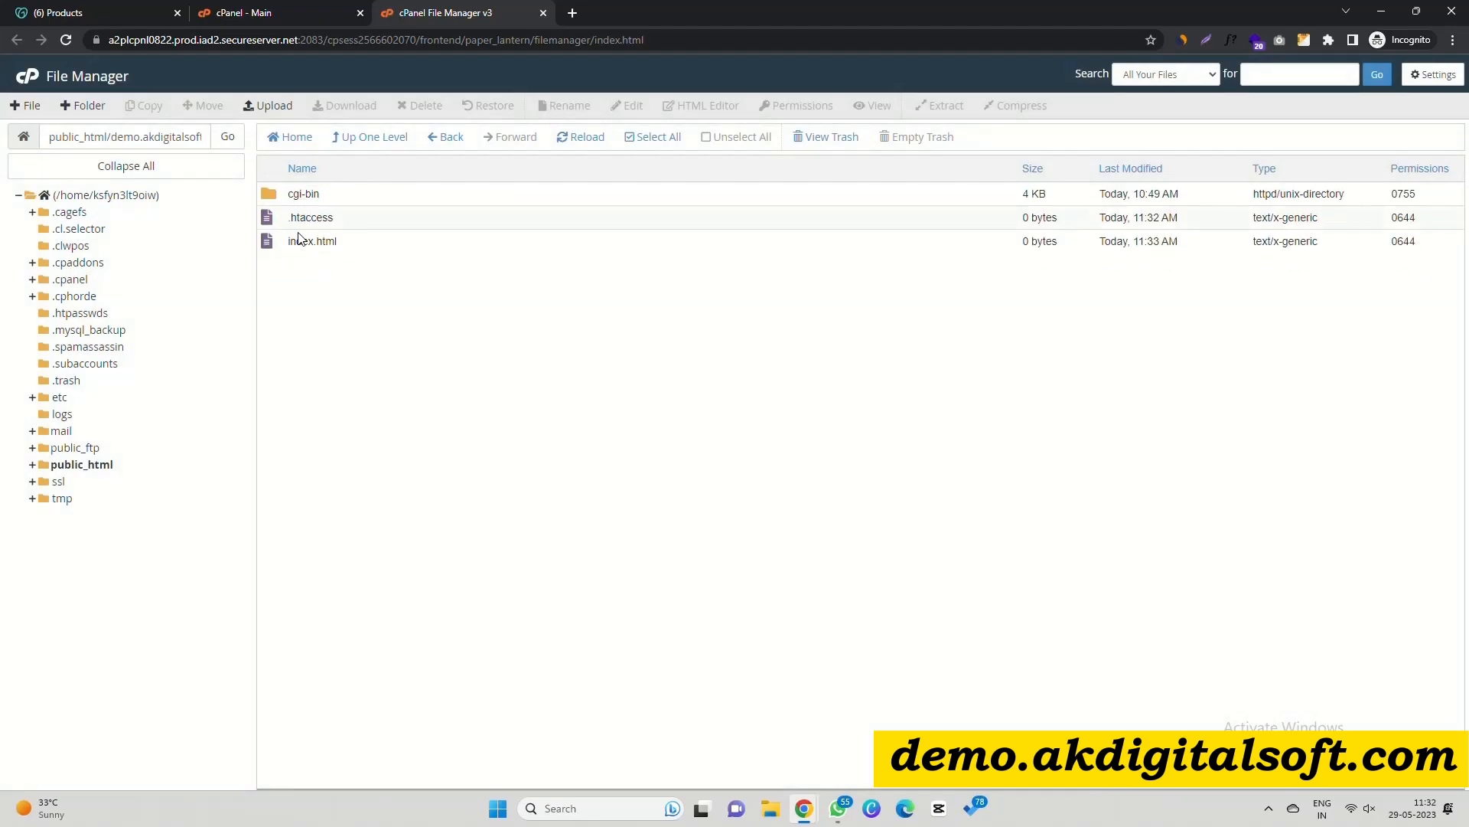
pyautogui.rightClick(298, 239)
pyautogui.click(314, 295)
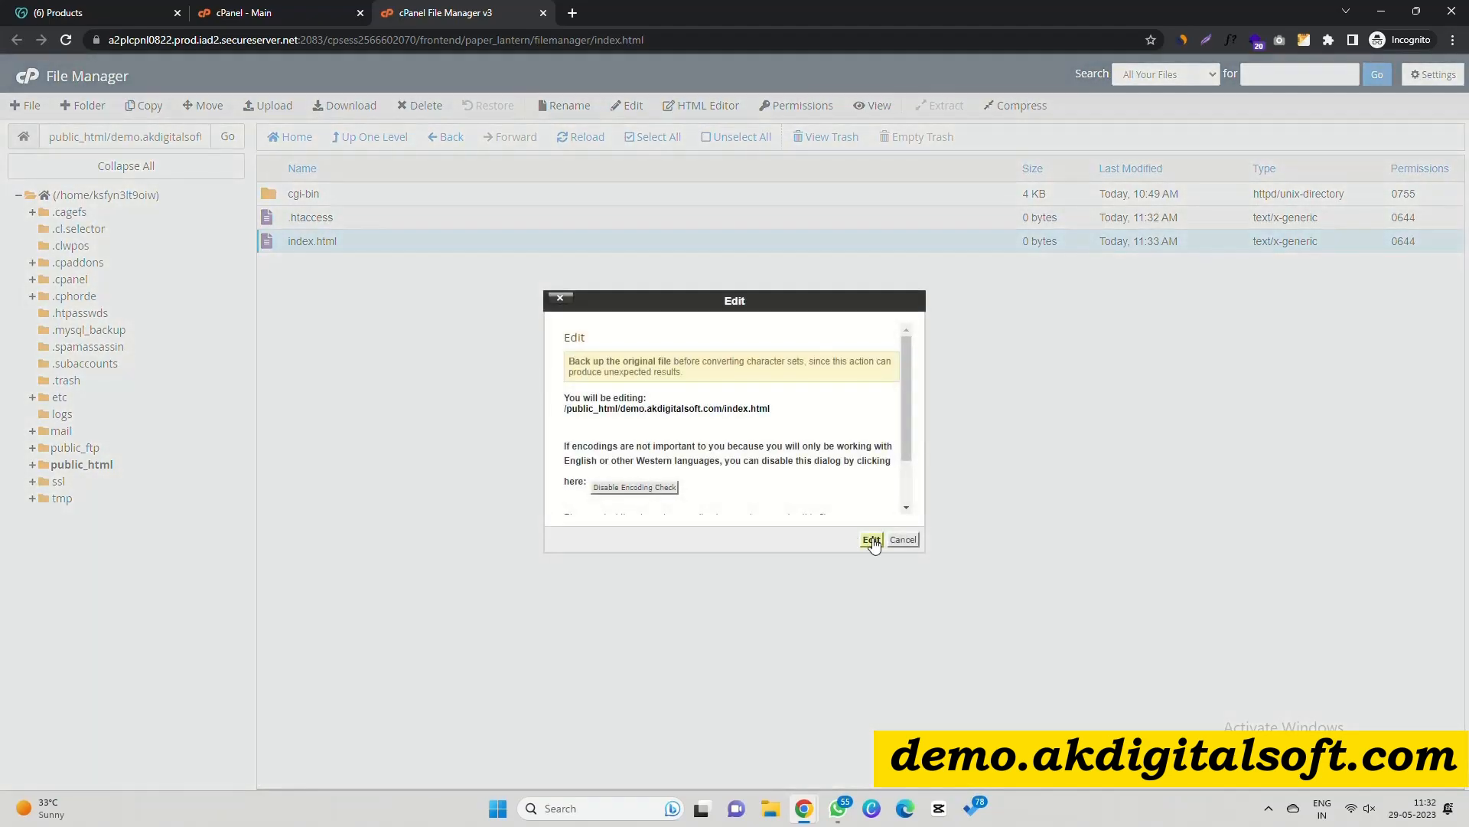
pyautogui.click(872, 540)
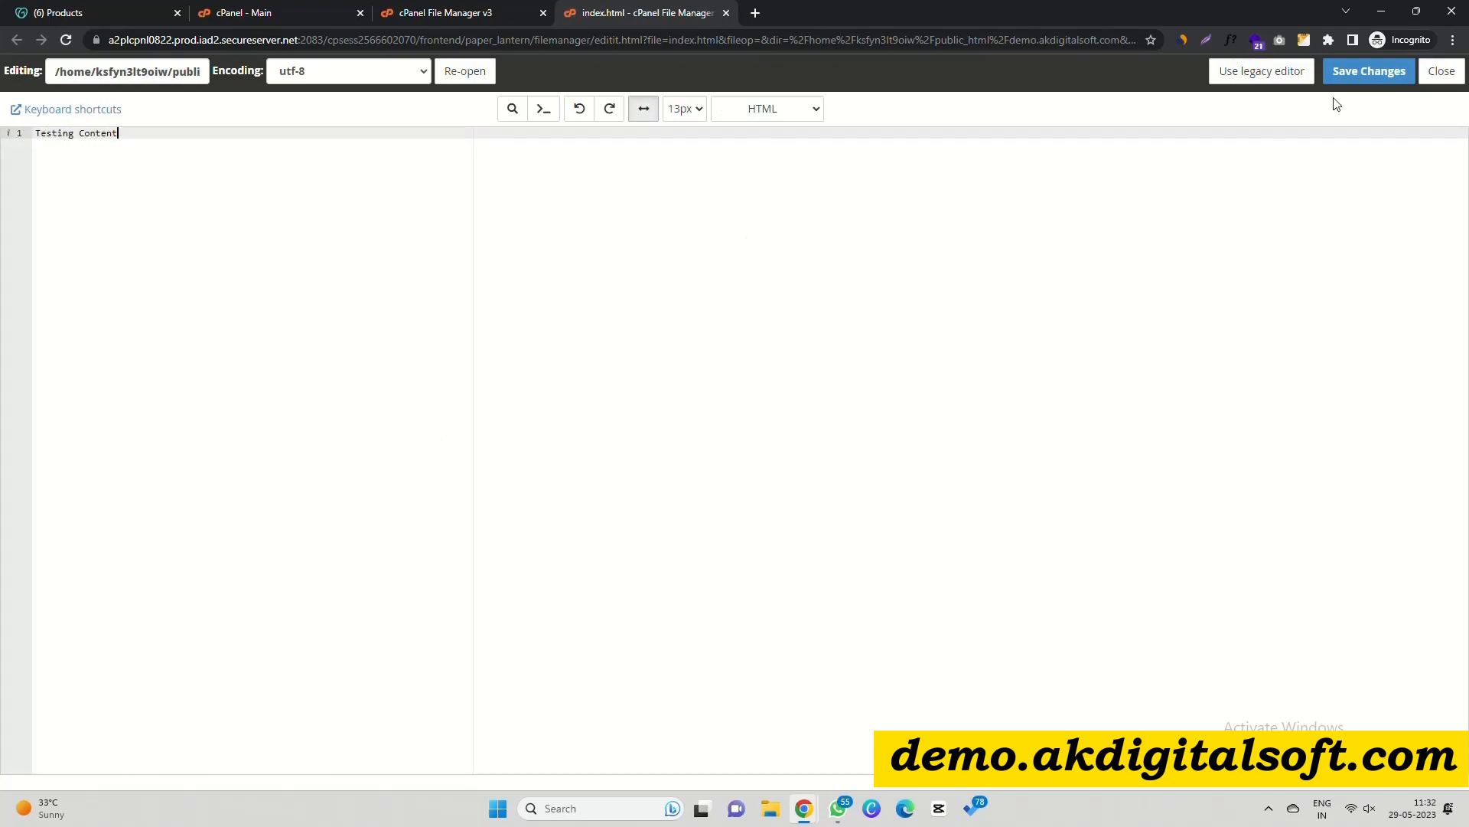
pyautogui.click(1354, 72)
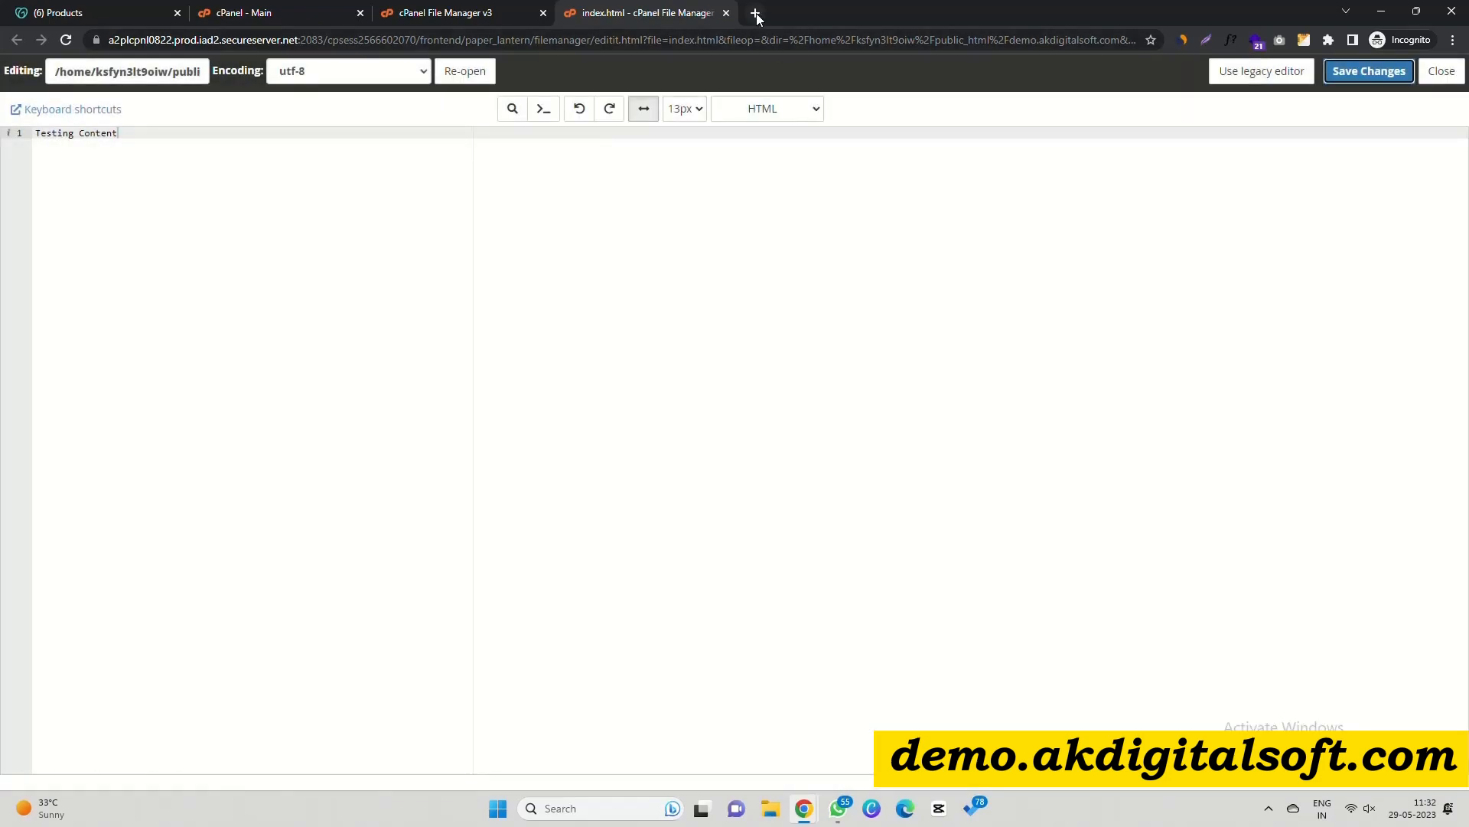
# Load demo.akdigitalsoft.com in a private tab and confirm it can't be reached.
pyautogui.click(755, 13)
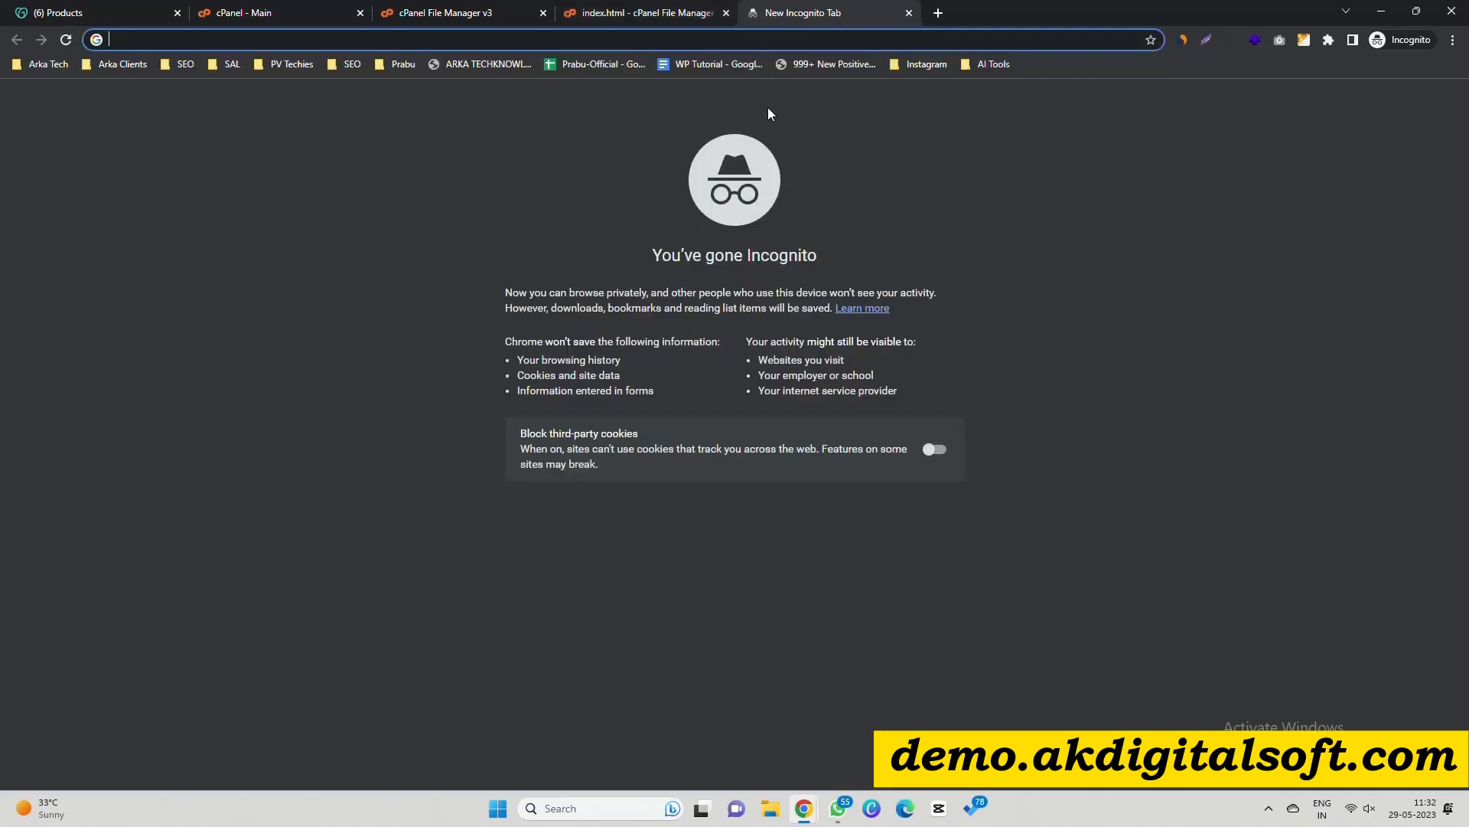
pyautogui.hotkey('ctrl', 'v')
pyautogui.press('Return')
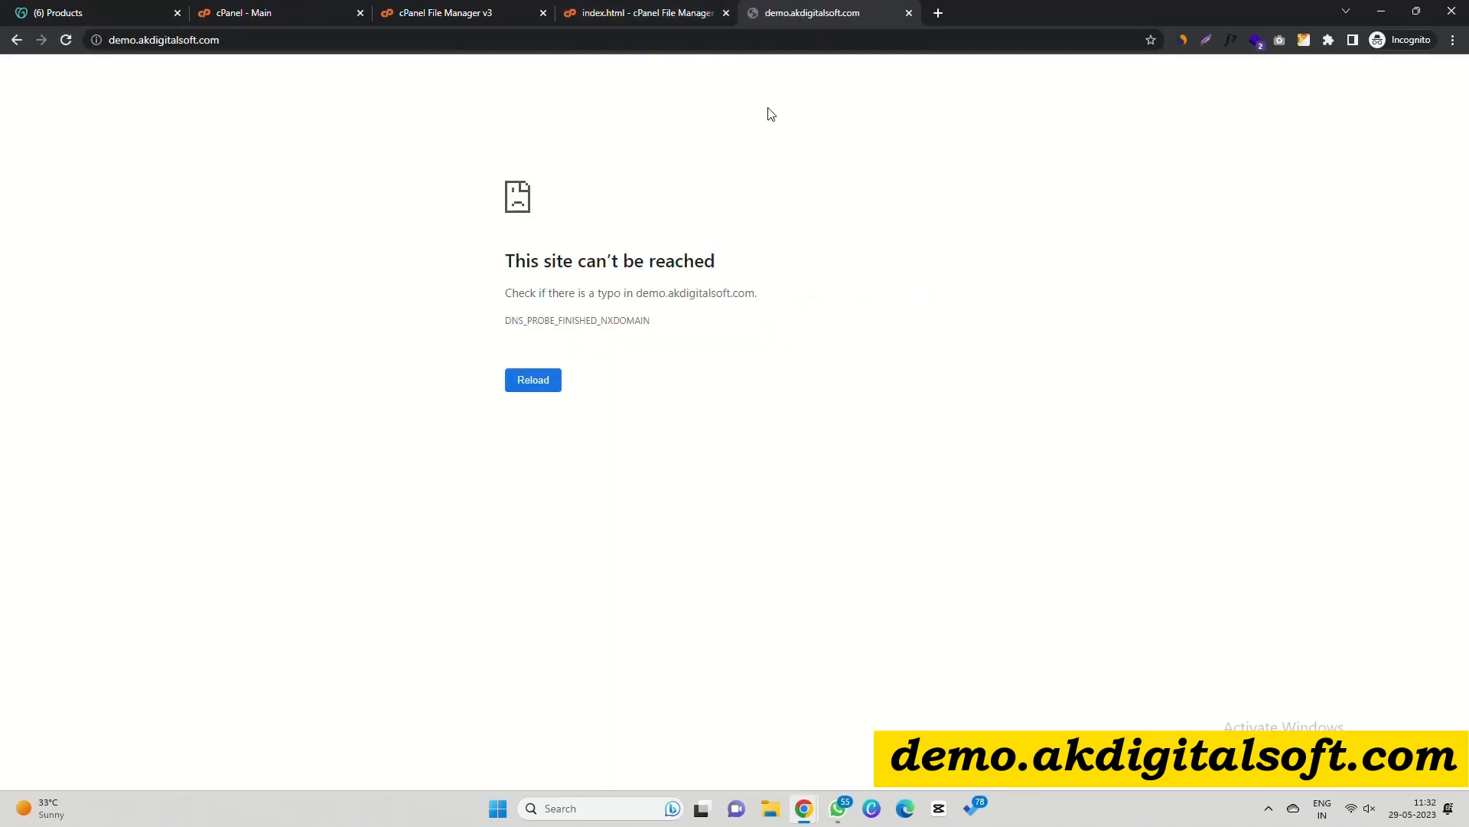
pyautogui.moveTo(512, 263); pyautogui.dragTo(705, 260)
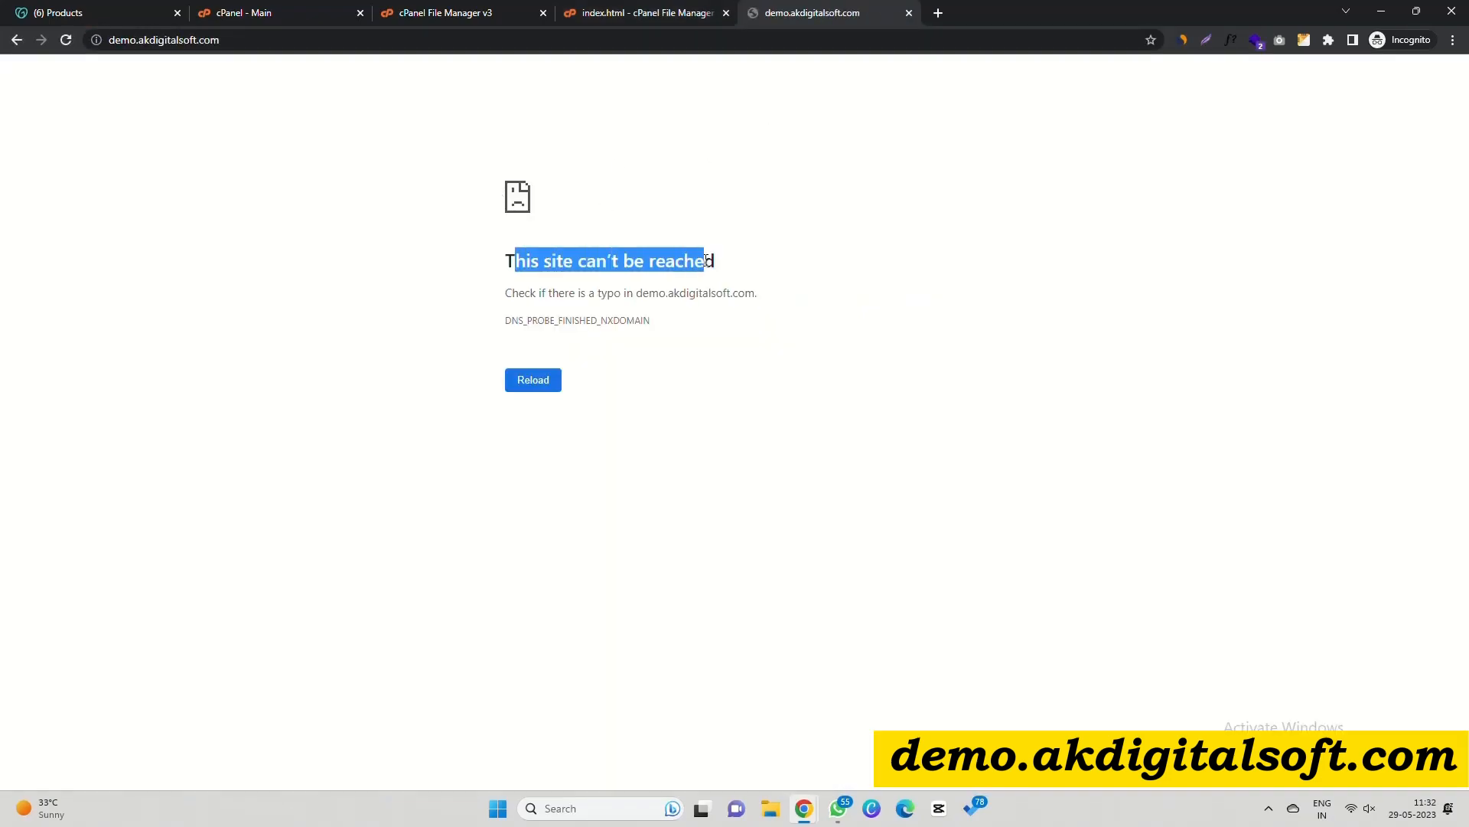
# Tick Step 3 and review Step 4's domain registrar instructions, then go to GoDaddy's products page.
pyautogui.hotkey('alt', 'Tab')
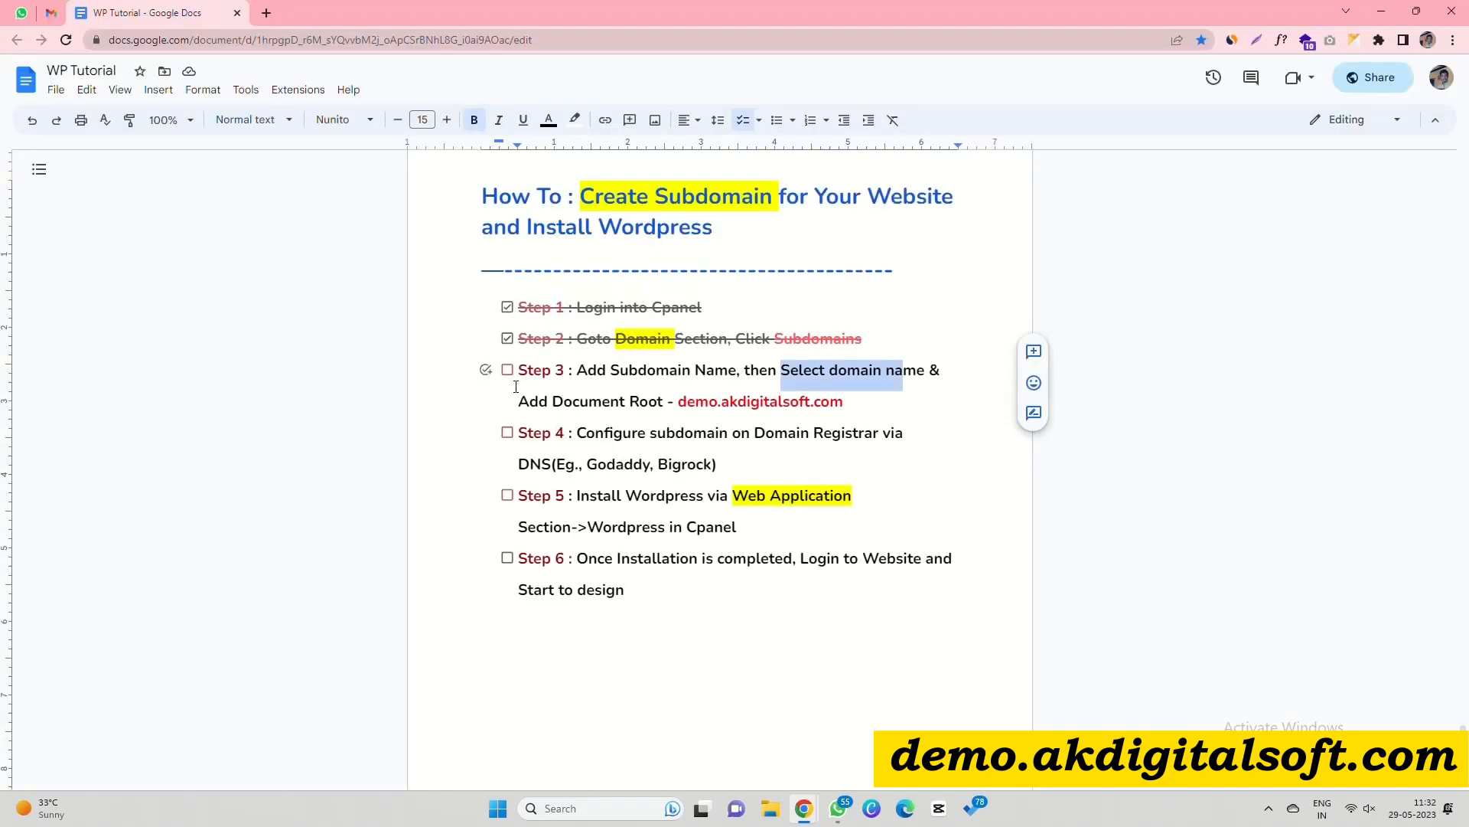
pyautogui.click(507, 370)
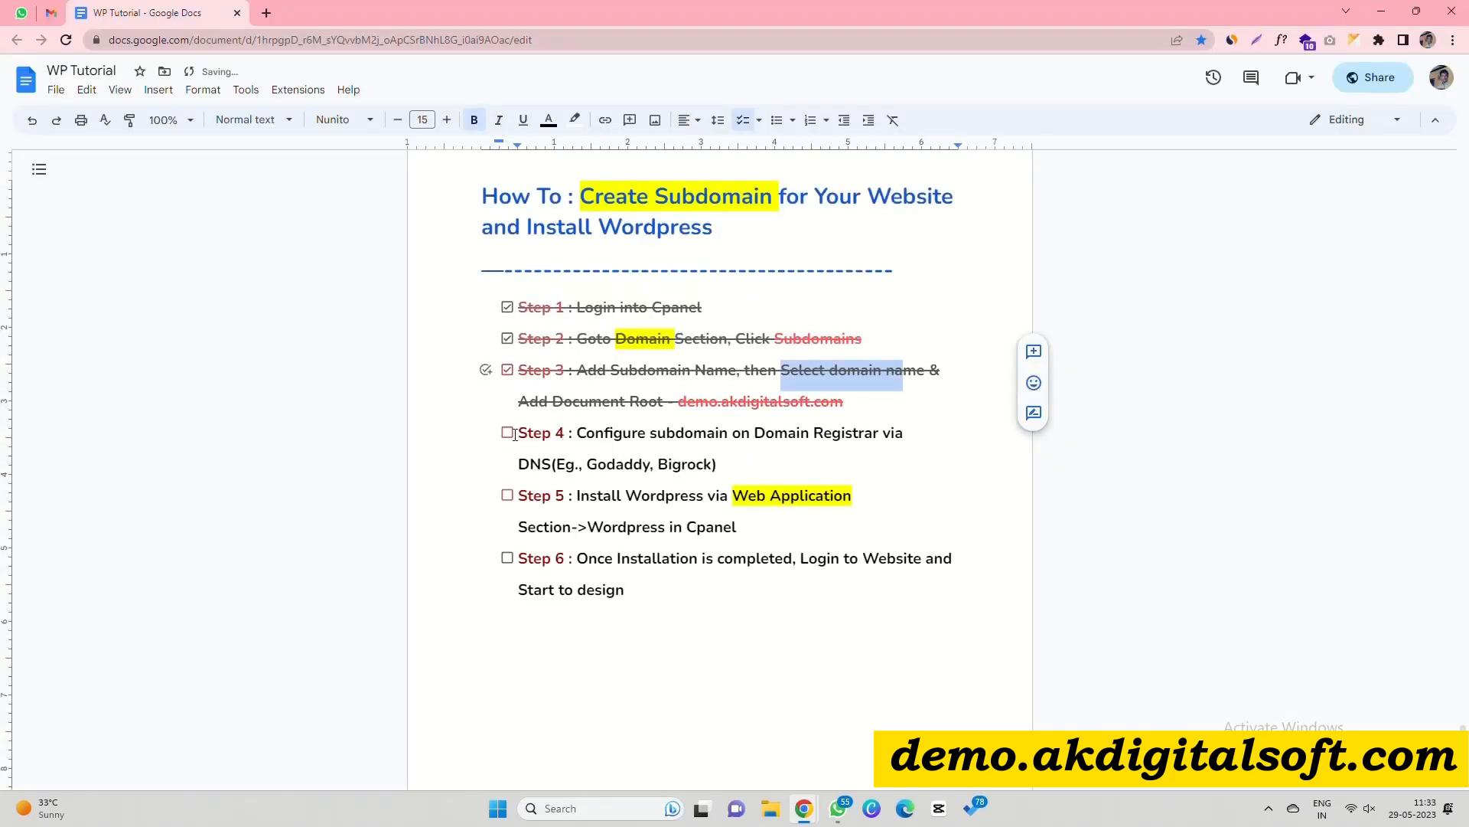
pyautogui.moveTo(581, 436); pyautogui.dragTo(892, 424)
pyautogui.moveTo(524, 466); pyautogui.dragTo(655, 474)
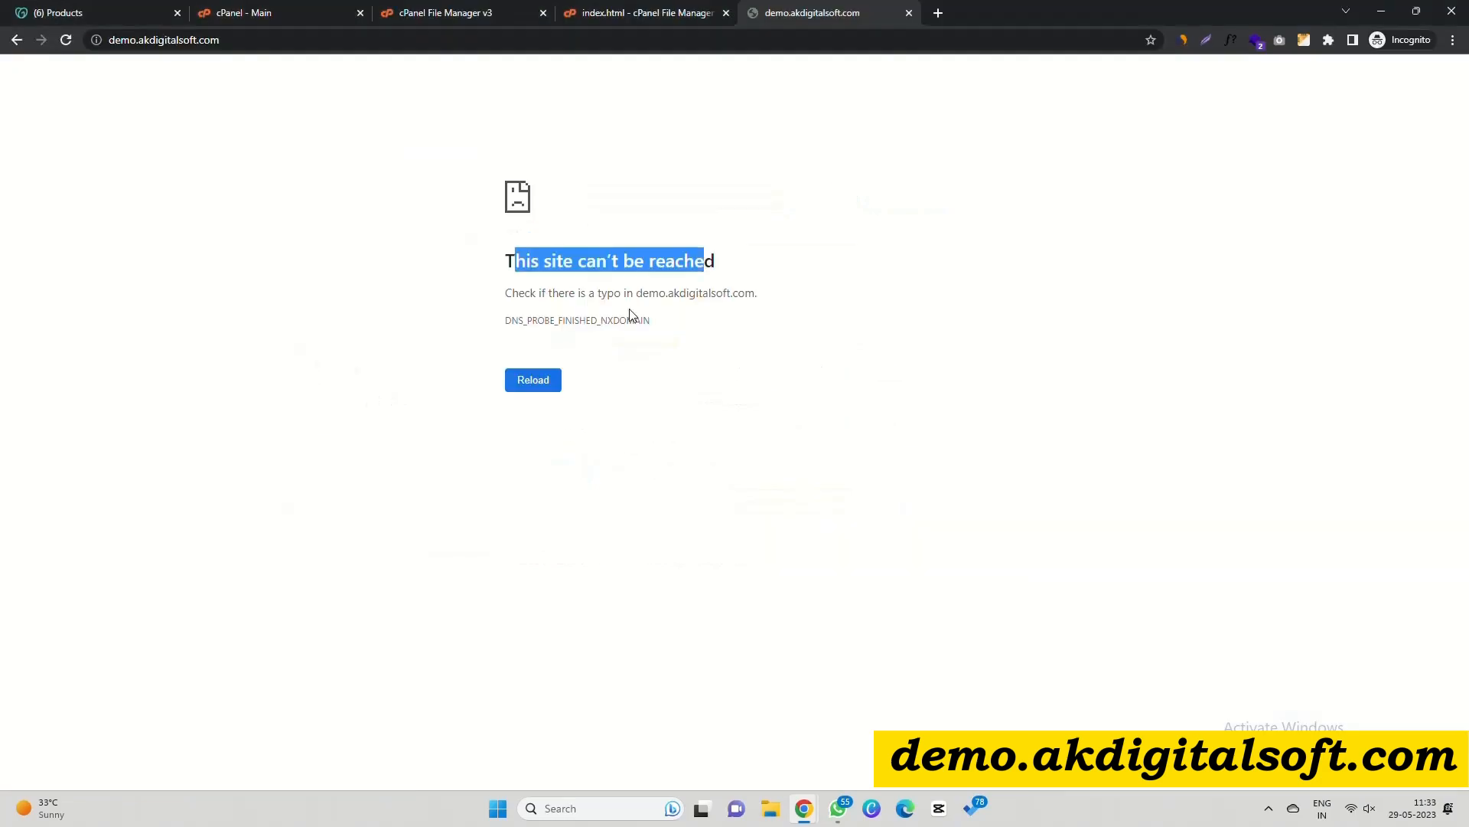
pyautogui.click(615, 290)
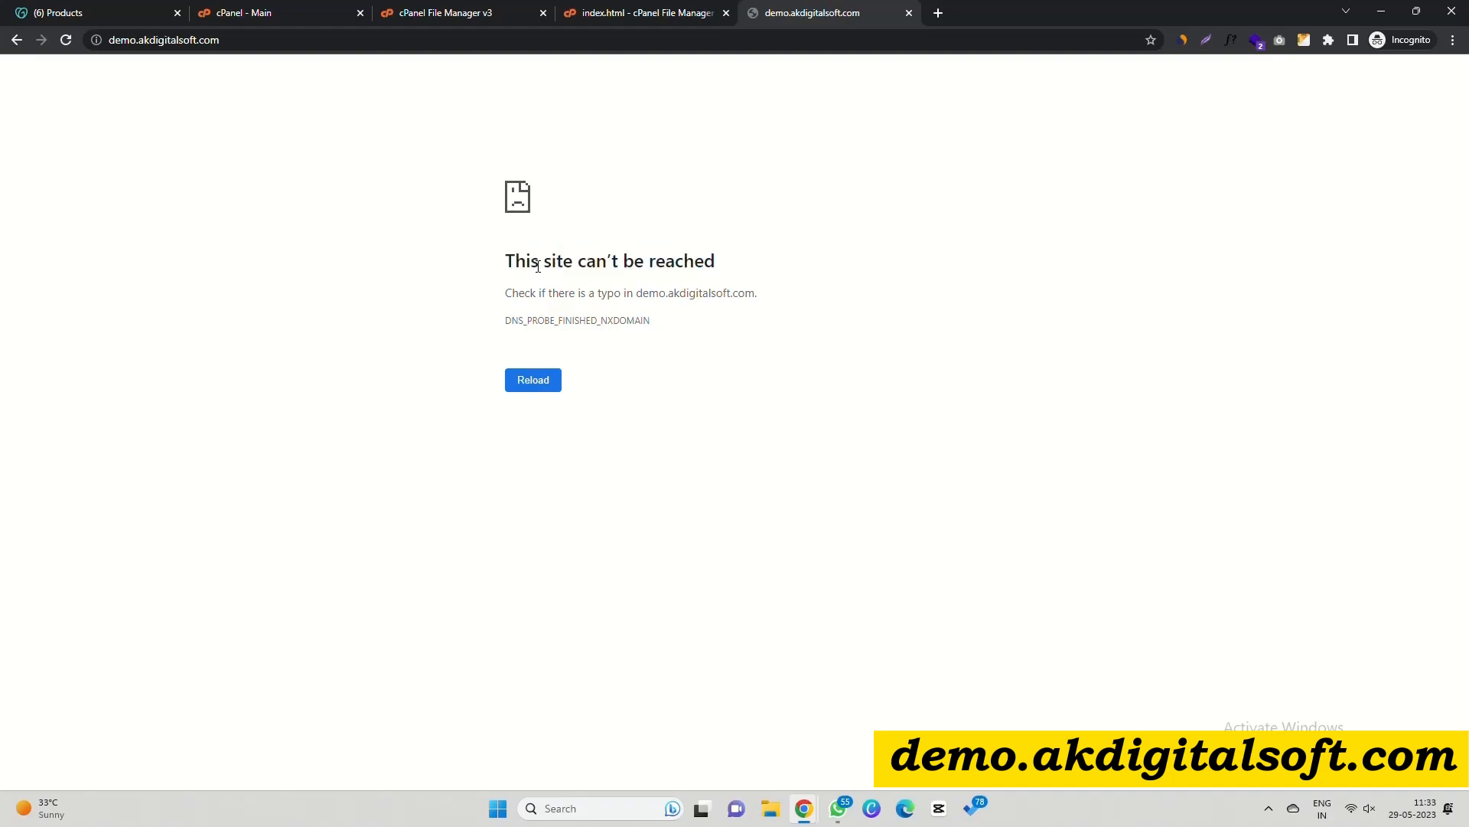
pyautogui.click(85, 11)
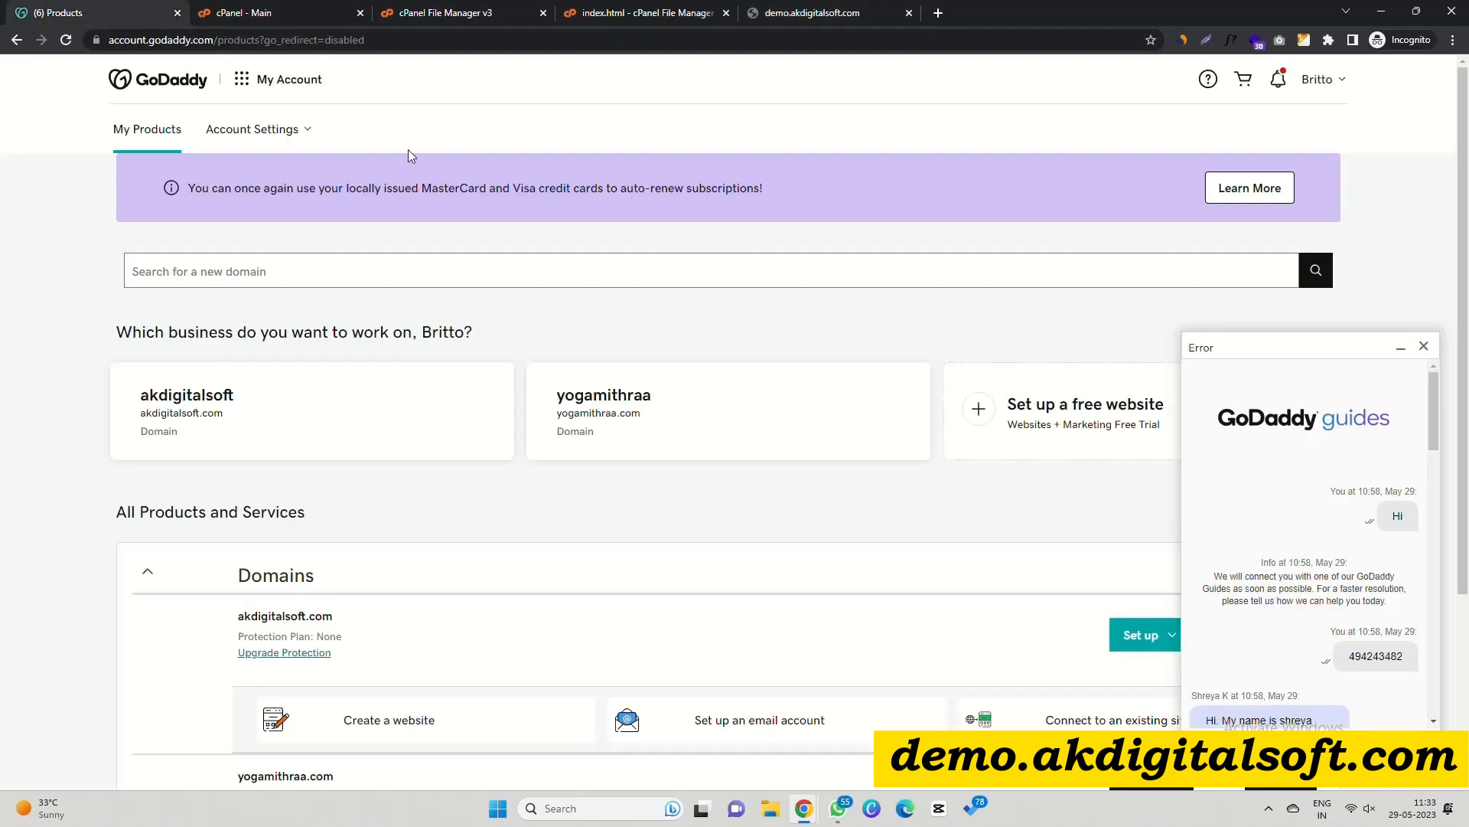
# Close the chat panel and start a new DNS record for akdigitalsoft.com.
pyautogui.click(1424, 347)
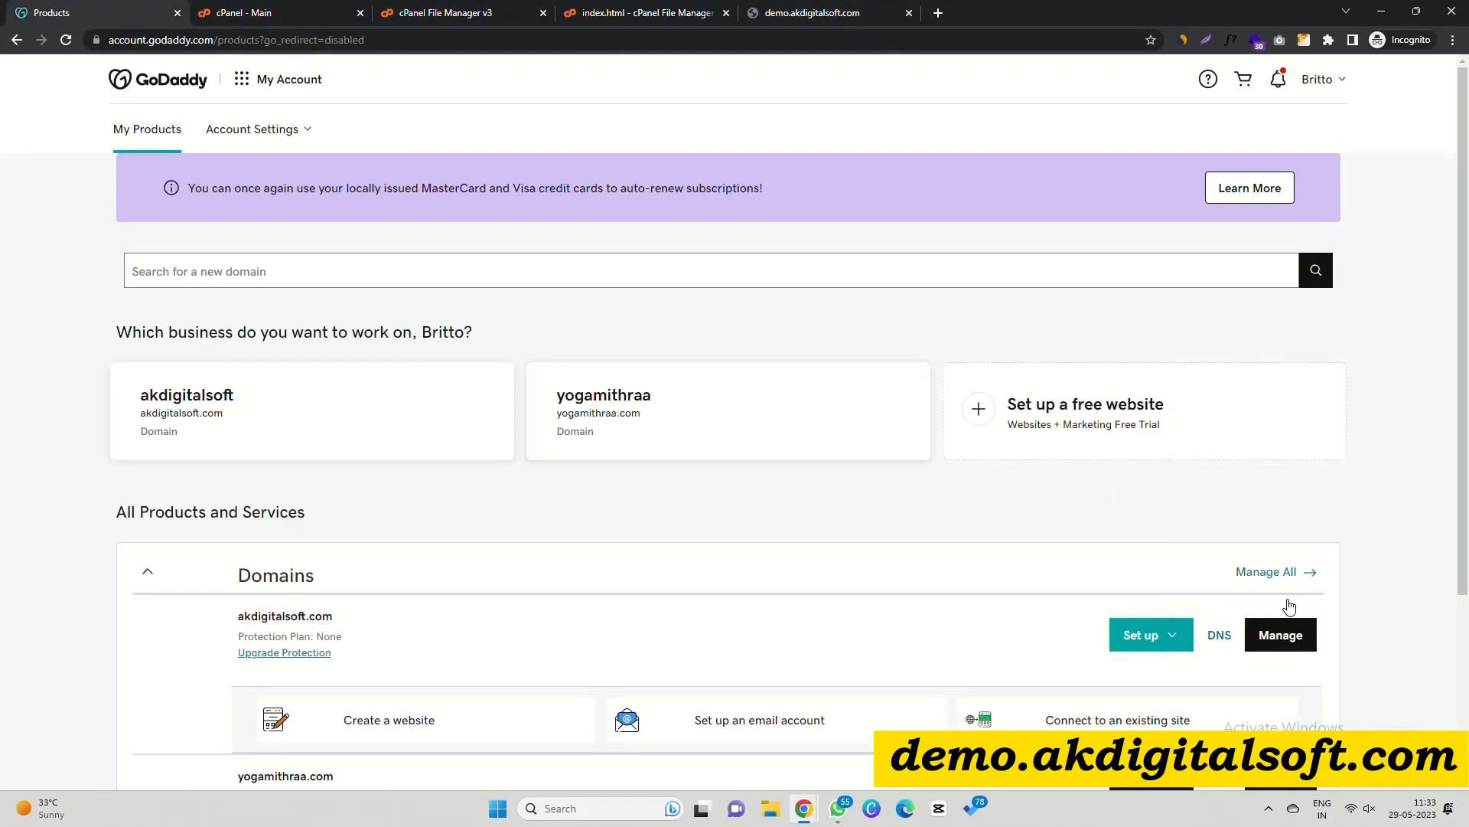
pyautogui.click(1220, 639)
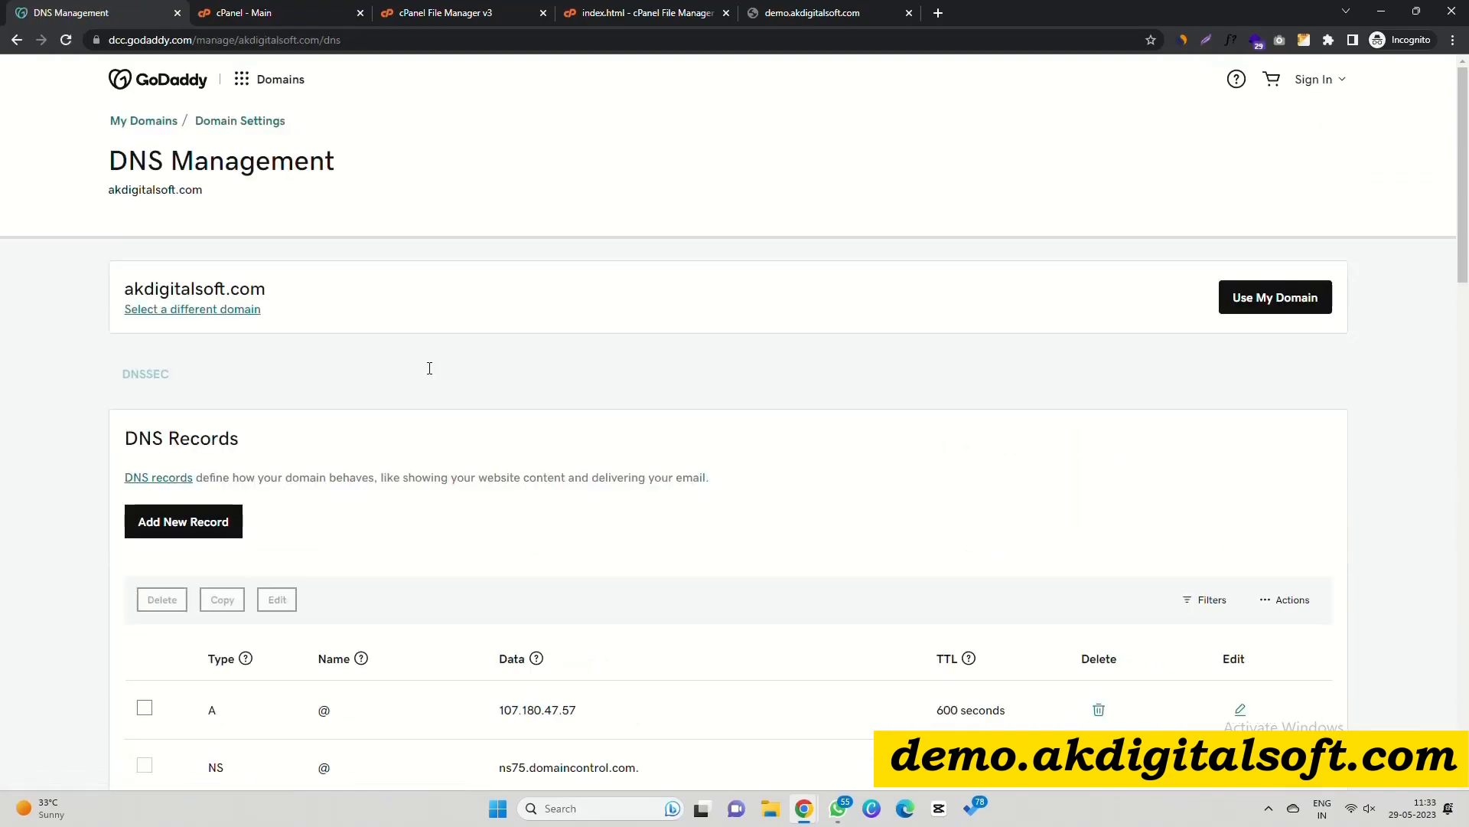
pyautogui.scroll(-1, 432, 374)
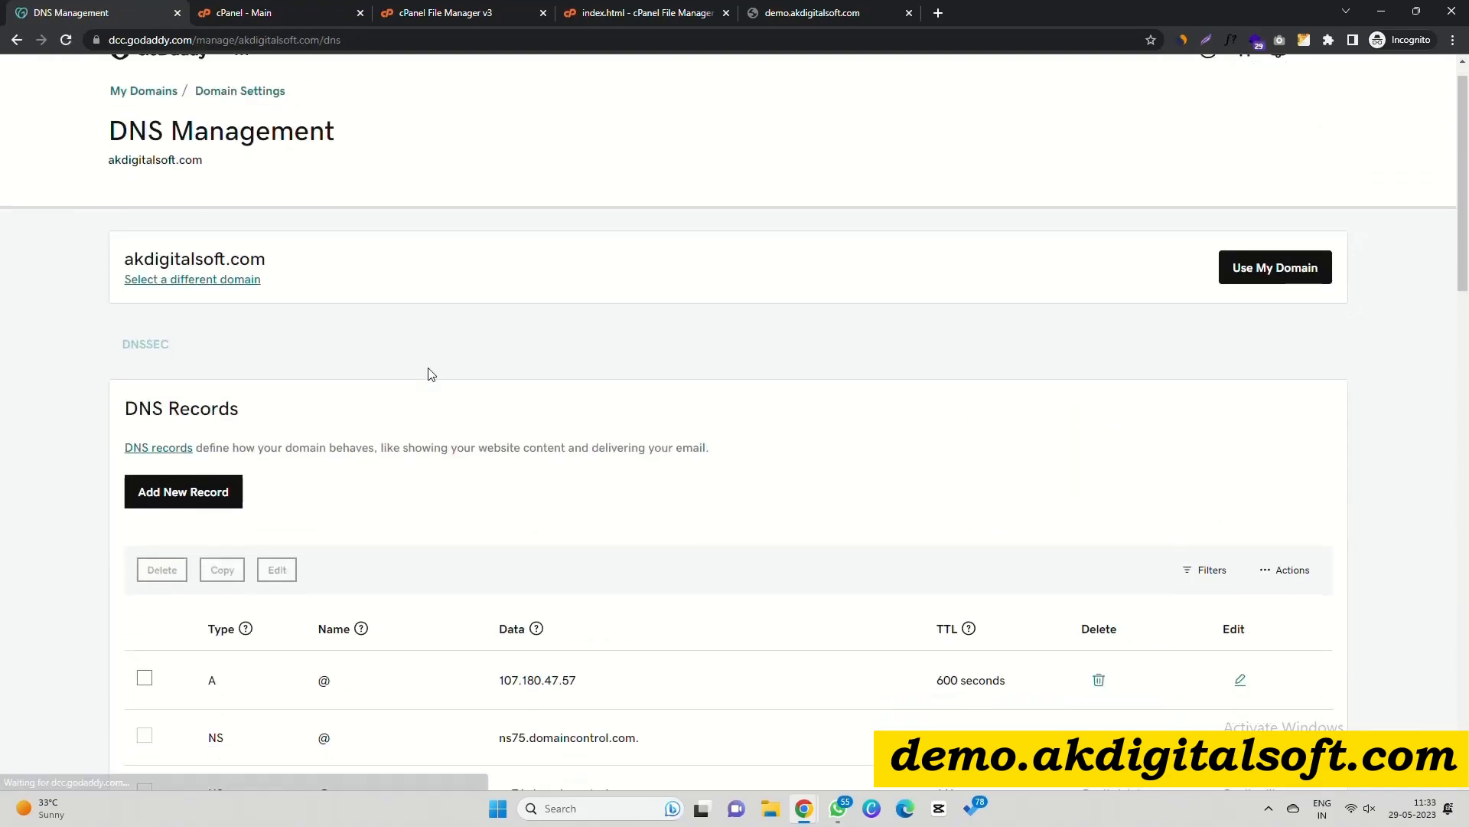
pyautogui.scroll(-2, 432, 375)
pyautogui.doubleClick(182, 134)
pyautogui.scroll(3, 367, 329)
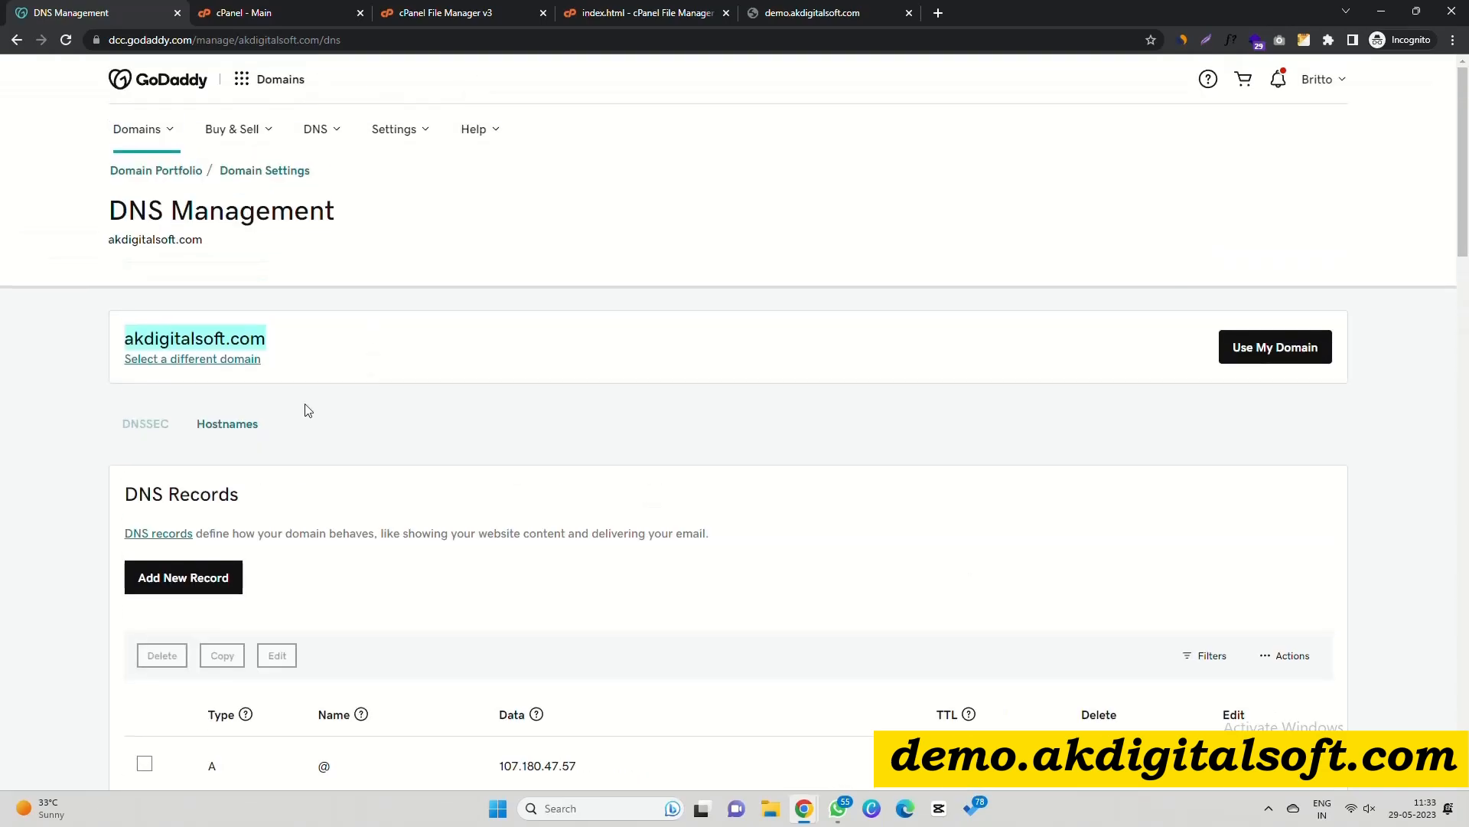
pyautogui.moveTo(124, 494); pyautogui.dragTo(248, 495)
pyautogui.scroll(-3, 459, 421)
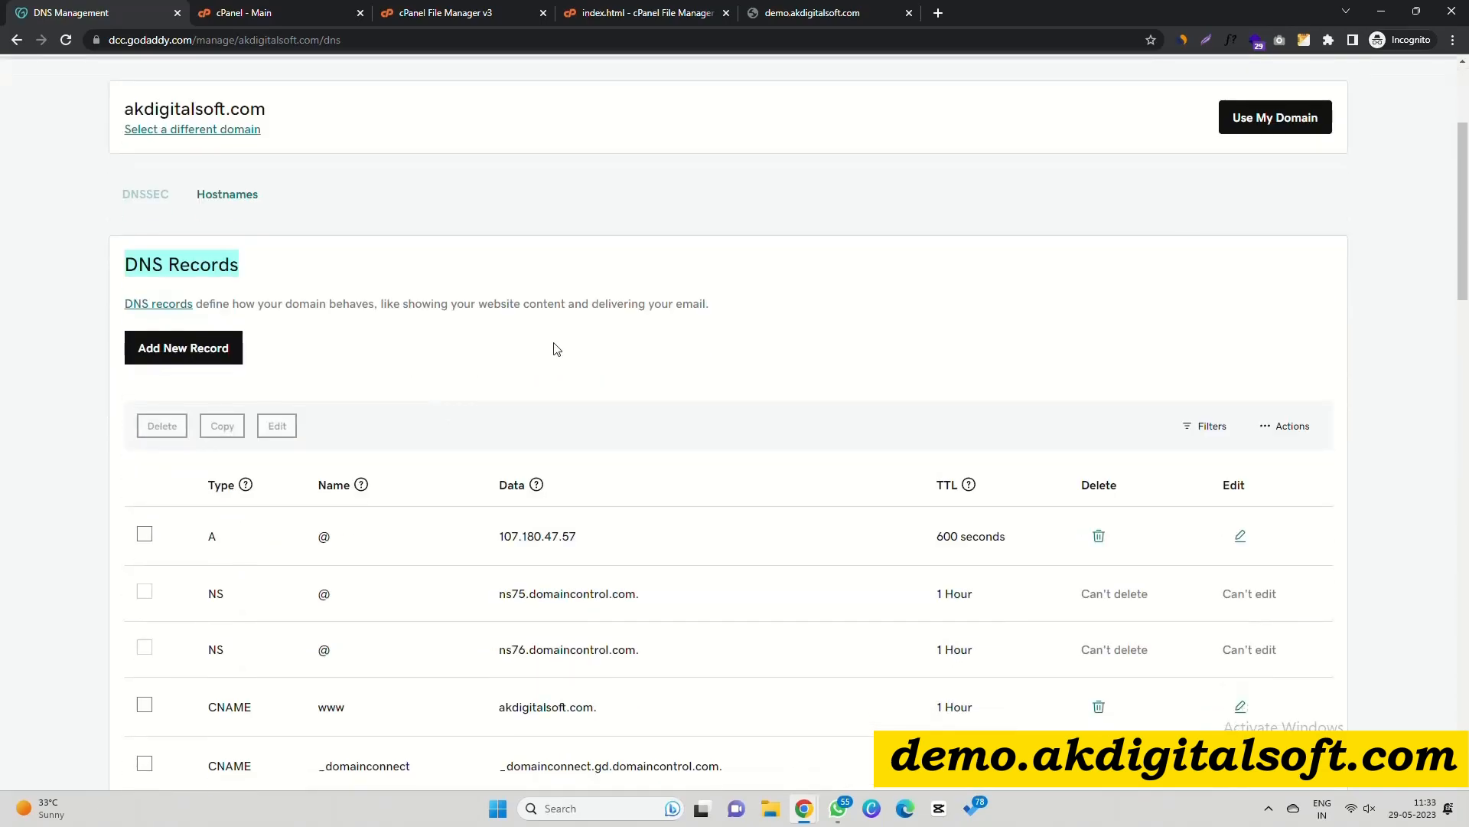
pyautogui.click(192, 350)
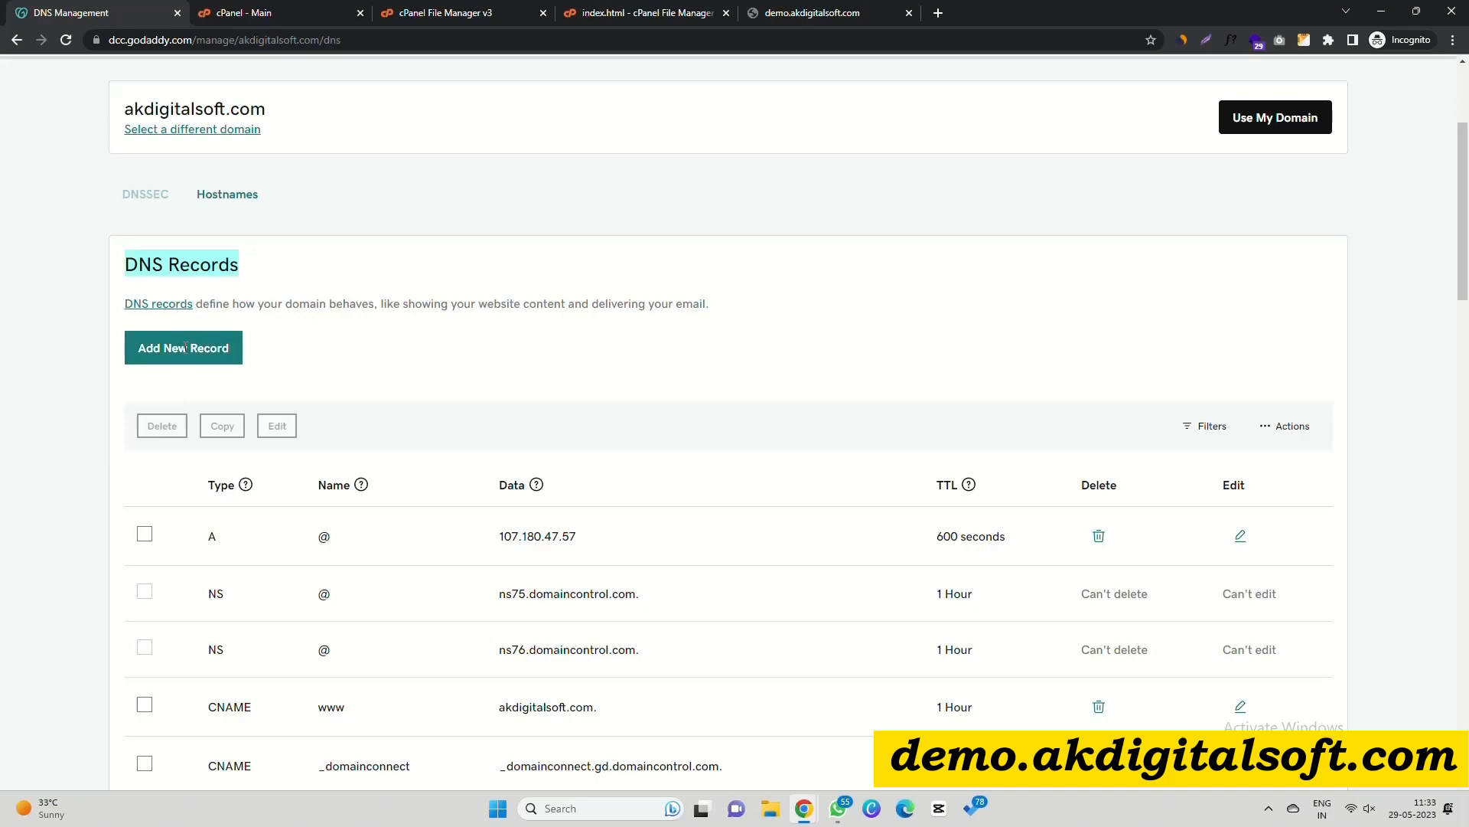
pyautogui.click(192, 444)
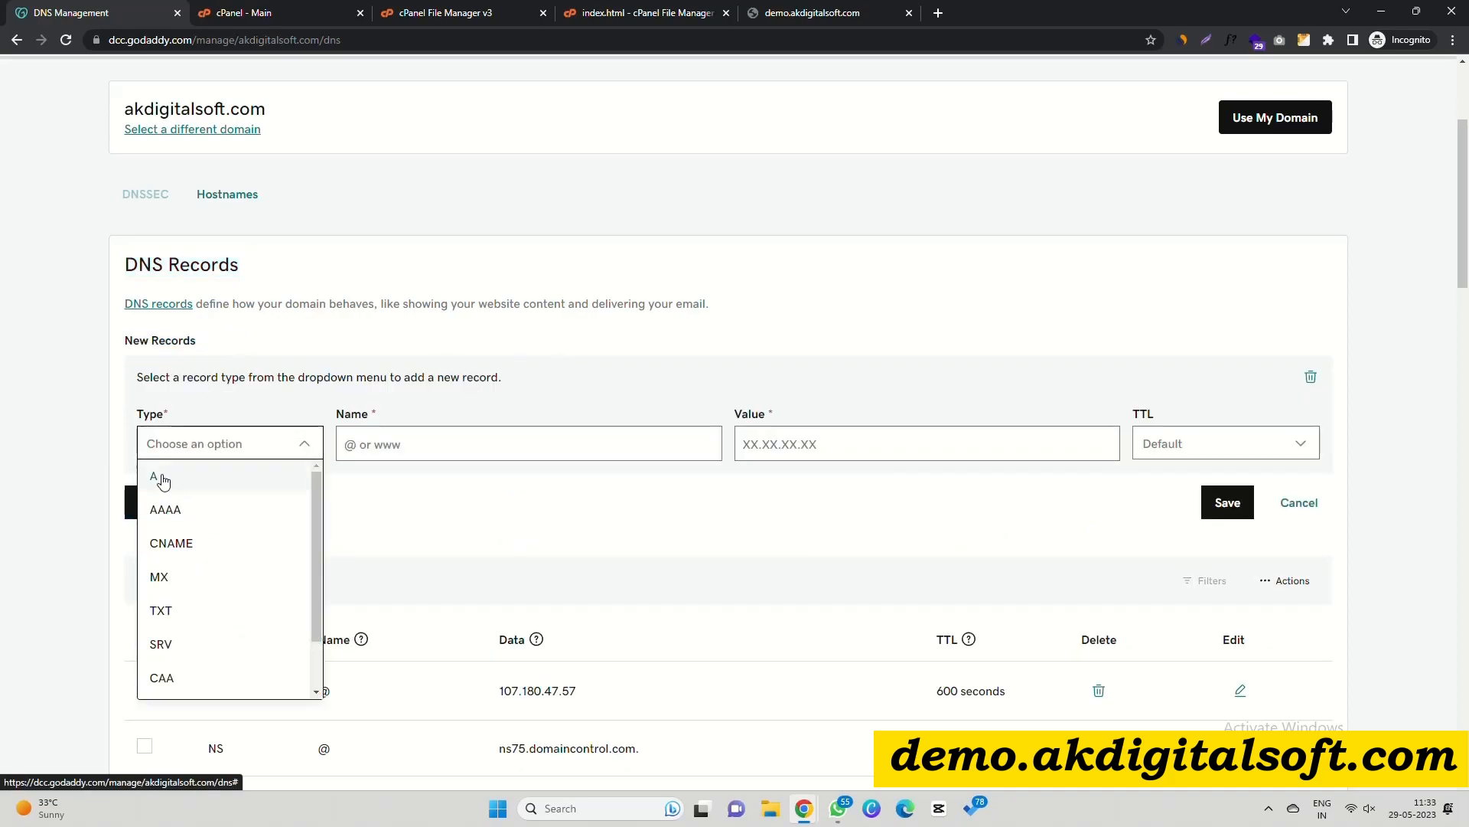
# Set the new record's type to A and its name to demo.
pyautogui.click(157, 476)
pyautogui.click(406, 458)
pyautogui.write('demo')
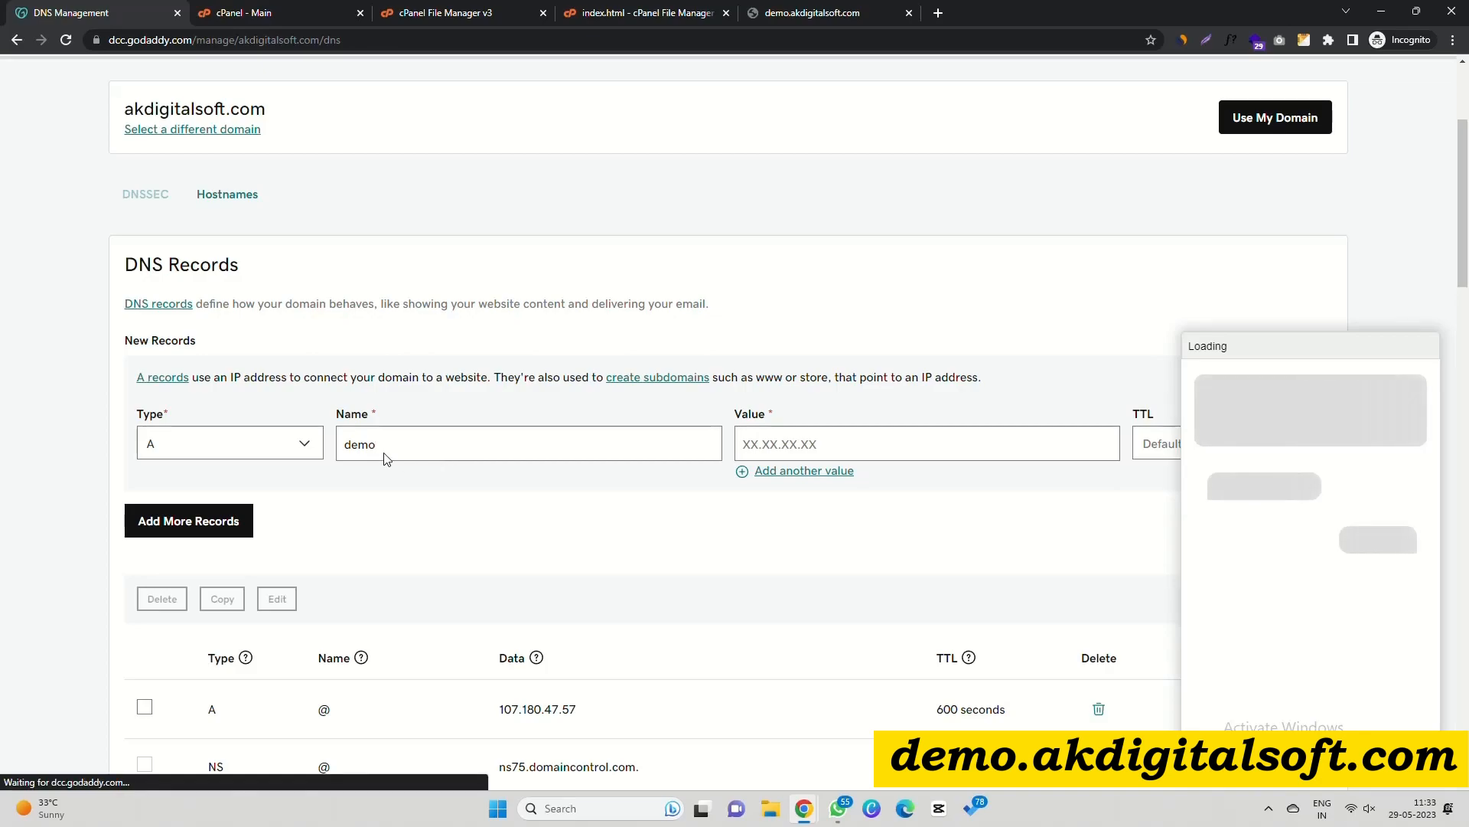
pyautogui.hotkey('alt', 'Tab')
pyautogui.hotkey('alt', 'Tab')
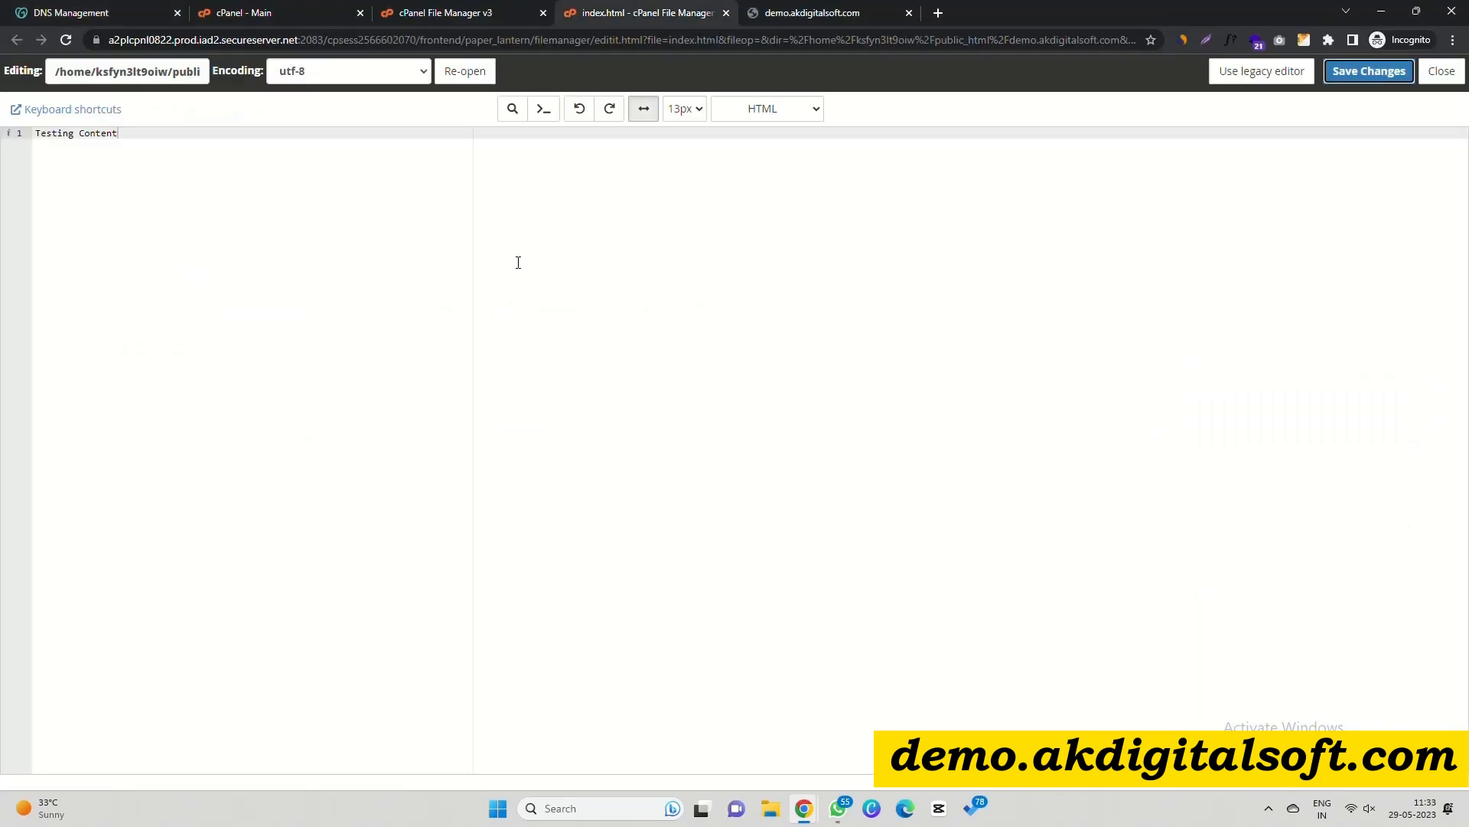
pyautogui.click(440, 7)
pyautogui.doubleClick(126, 136)
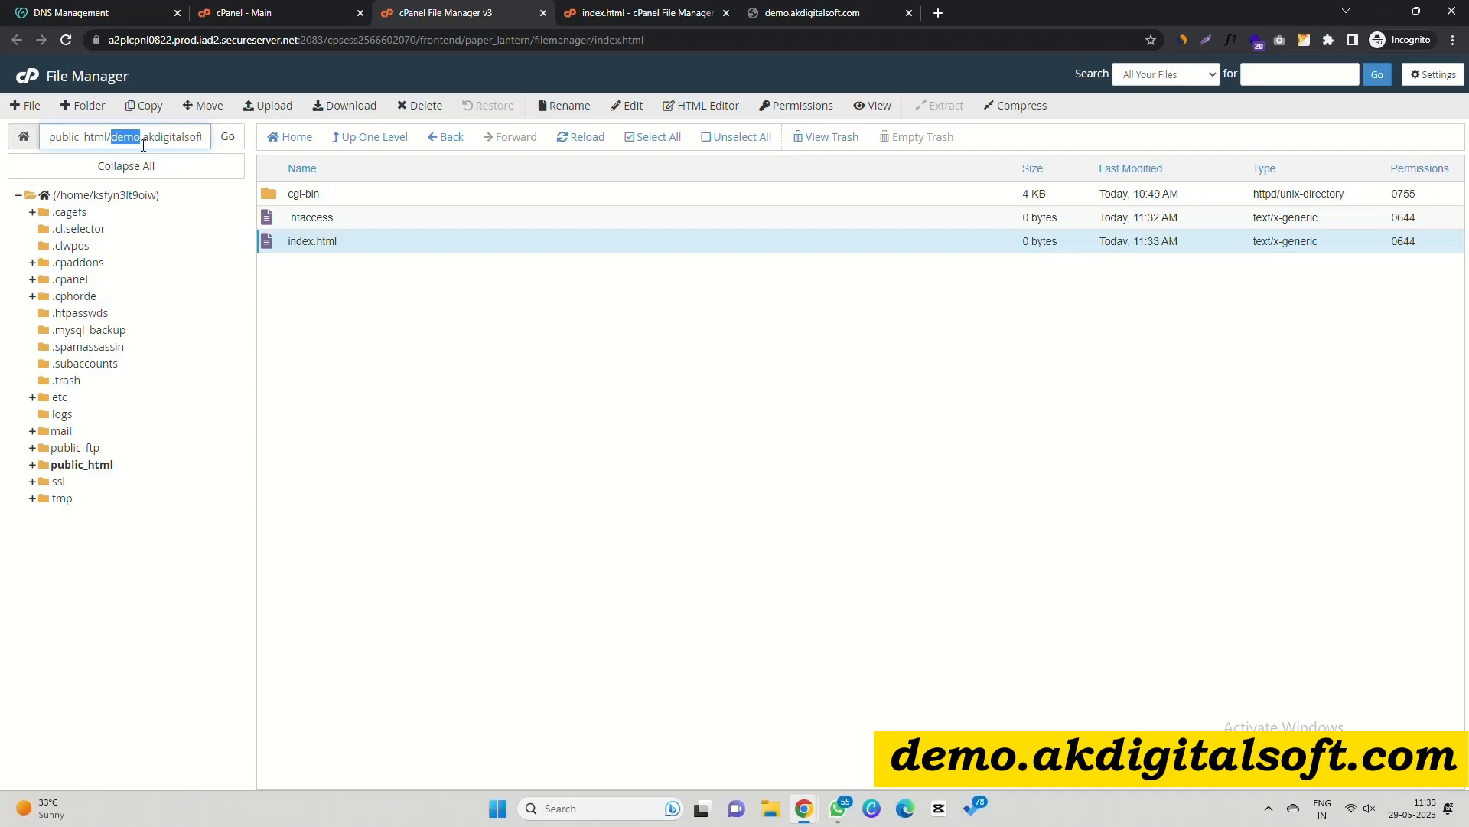
pyautogui.click(800, 12)
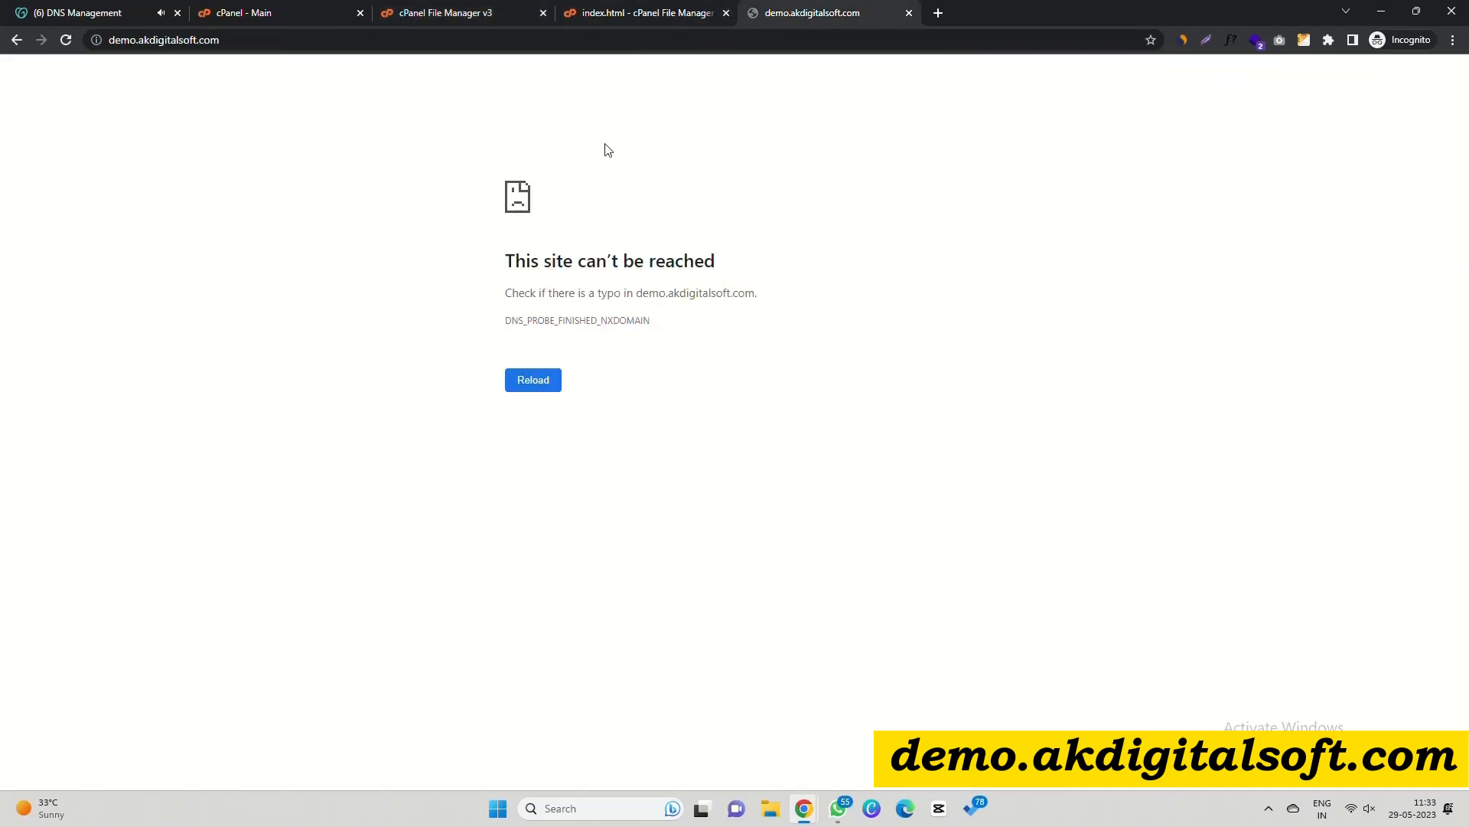
pyautogui.click(76, 13)
pyautogui.doubleClick(466, 439)
# Copy the existing A record's IP 107.180.47.57 into the new record's value.
pyautogui.scroll(-2, 705, 584)
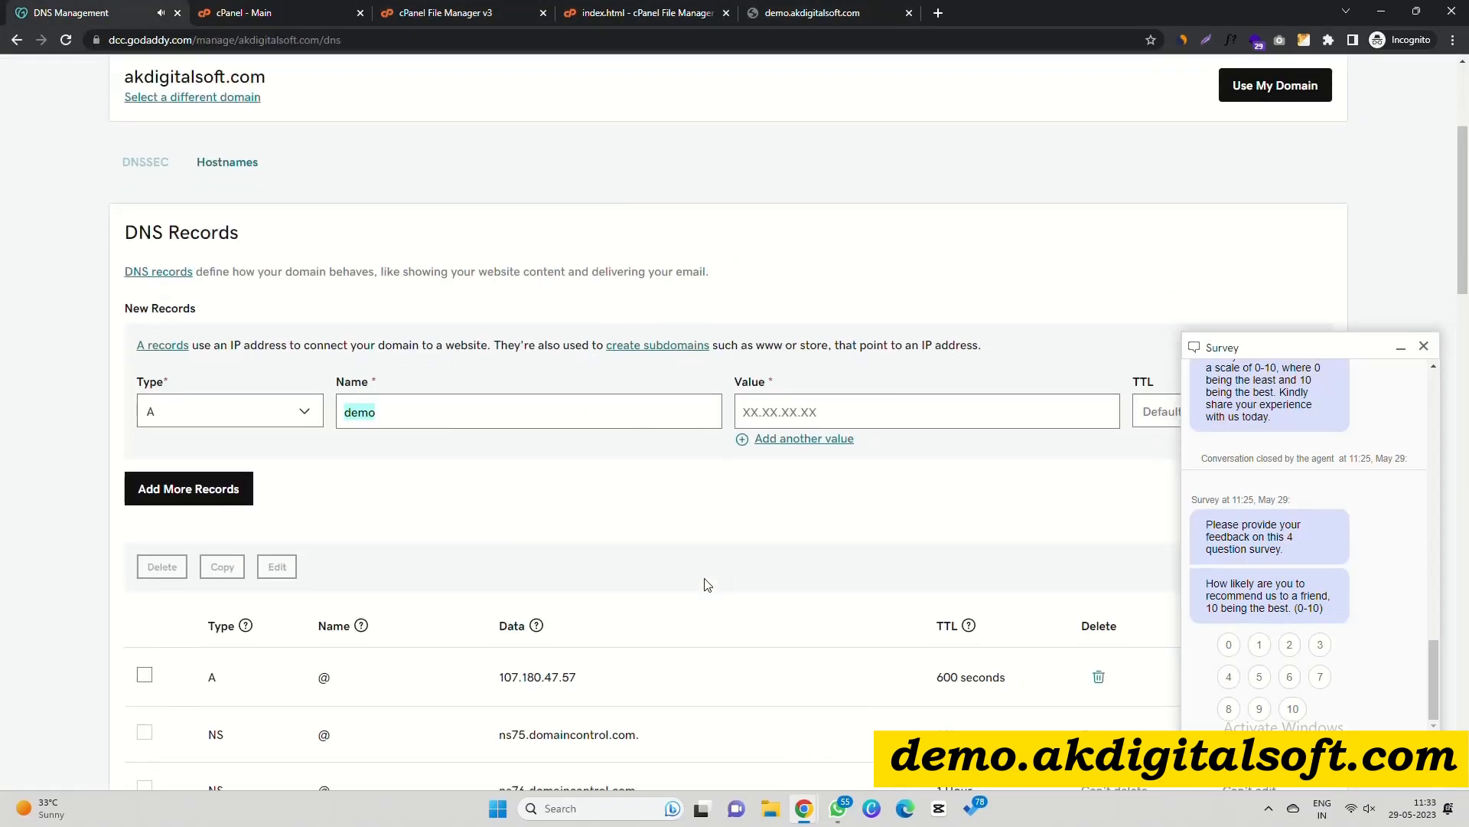
pyautogui.moveTo(499, 559); pyautogui.dragTo(620, 556)
pyautogui.hotkey('ctrl', 'c')
pyautogui.click(794, 303)
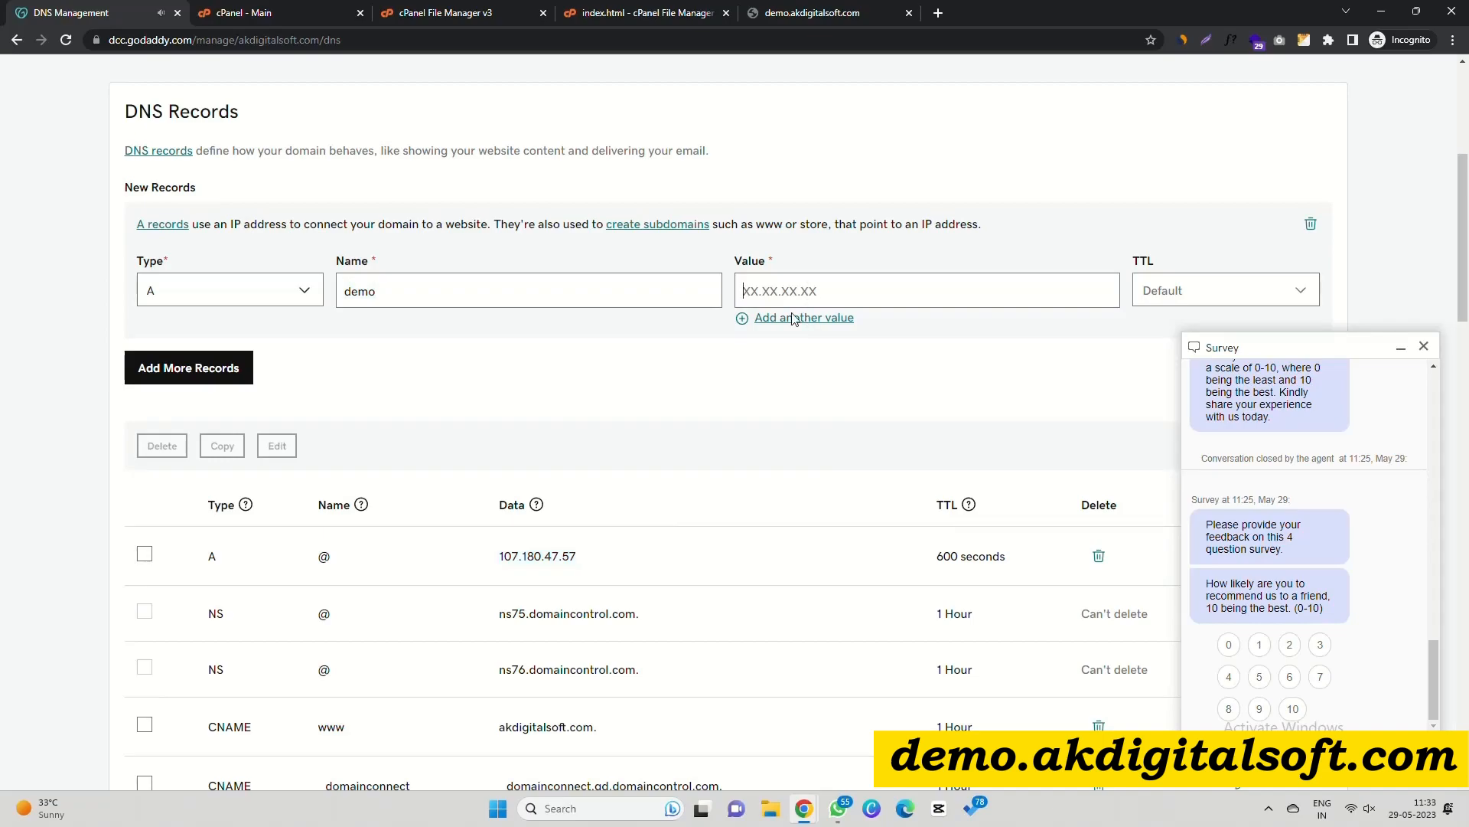
pyautogui.hotkey('ctrl', 'v')
# Close the survey panel, remove the extra empty row, and save the demo A record.
pyautogui.click(1424, 345)
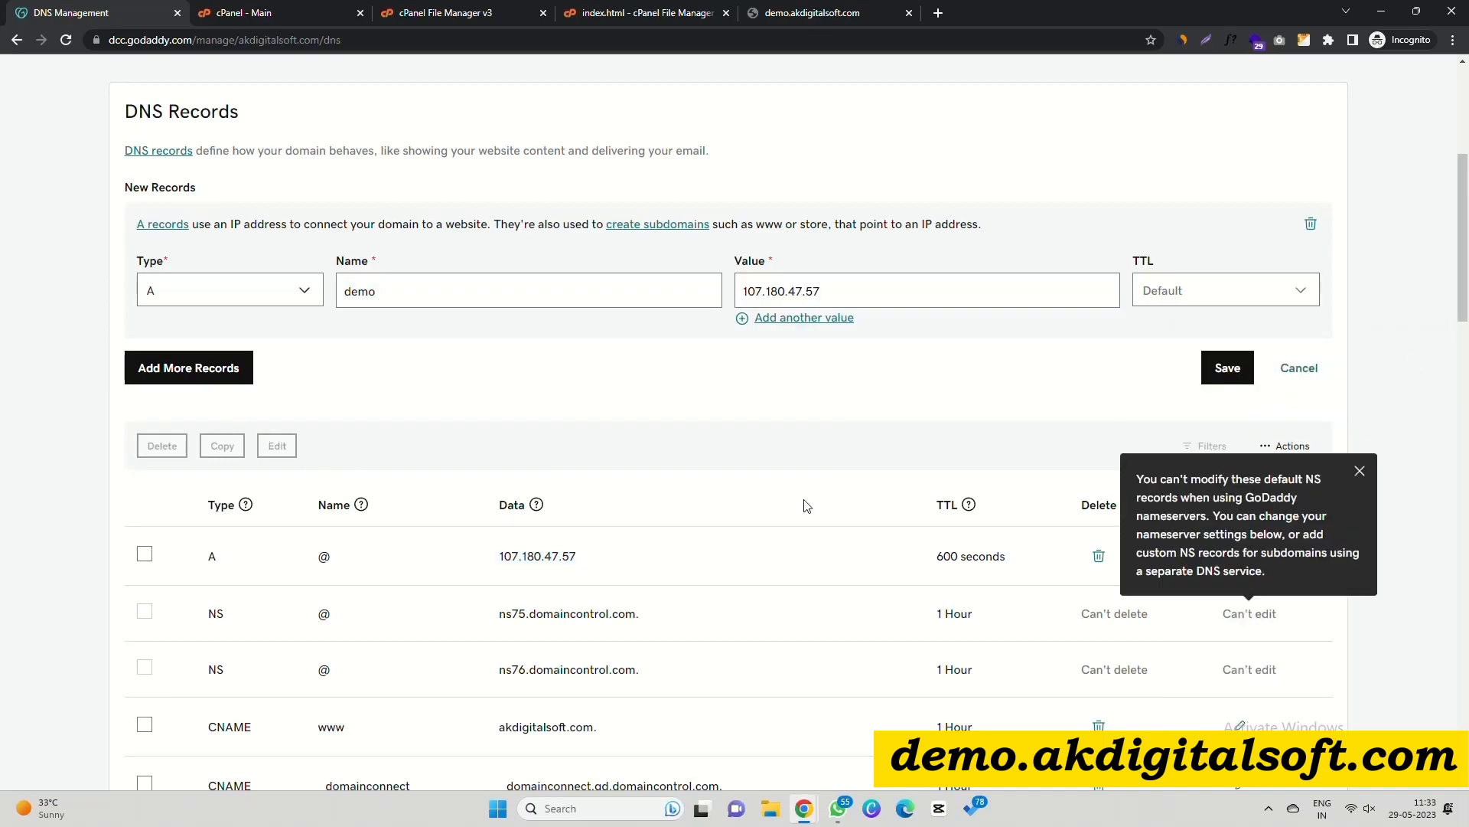
pyautogui.click(188, 377)
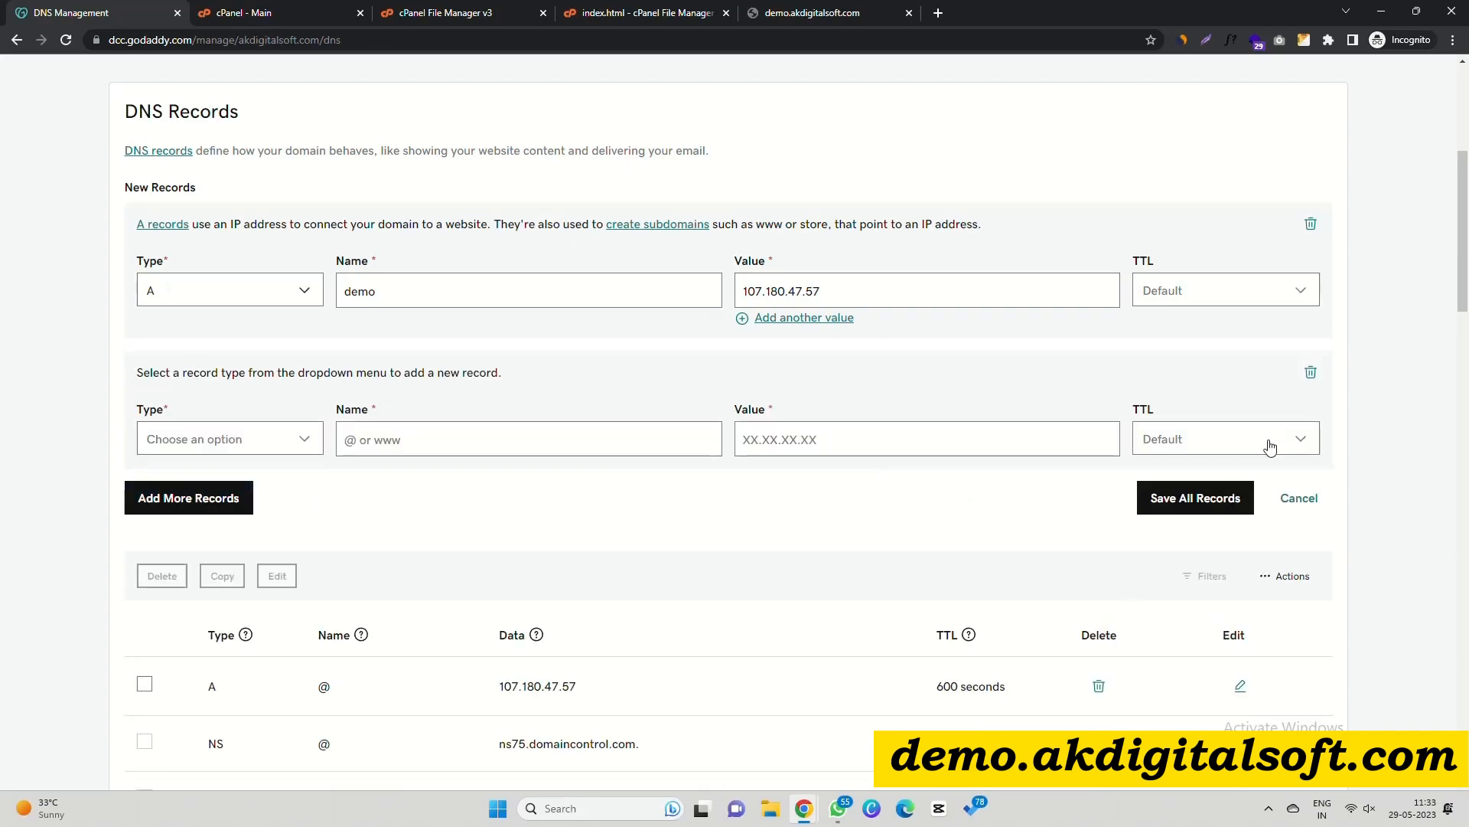
pyautogui.click(1311, 372)
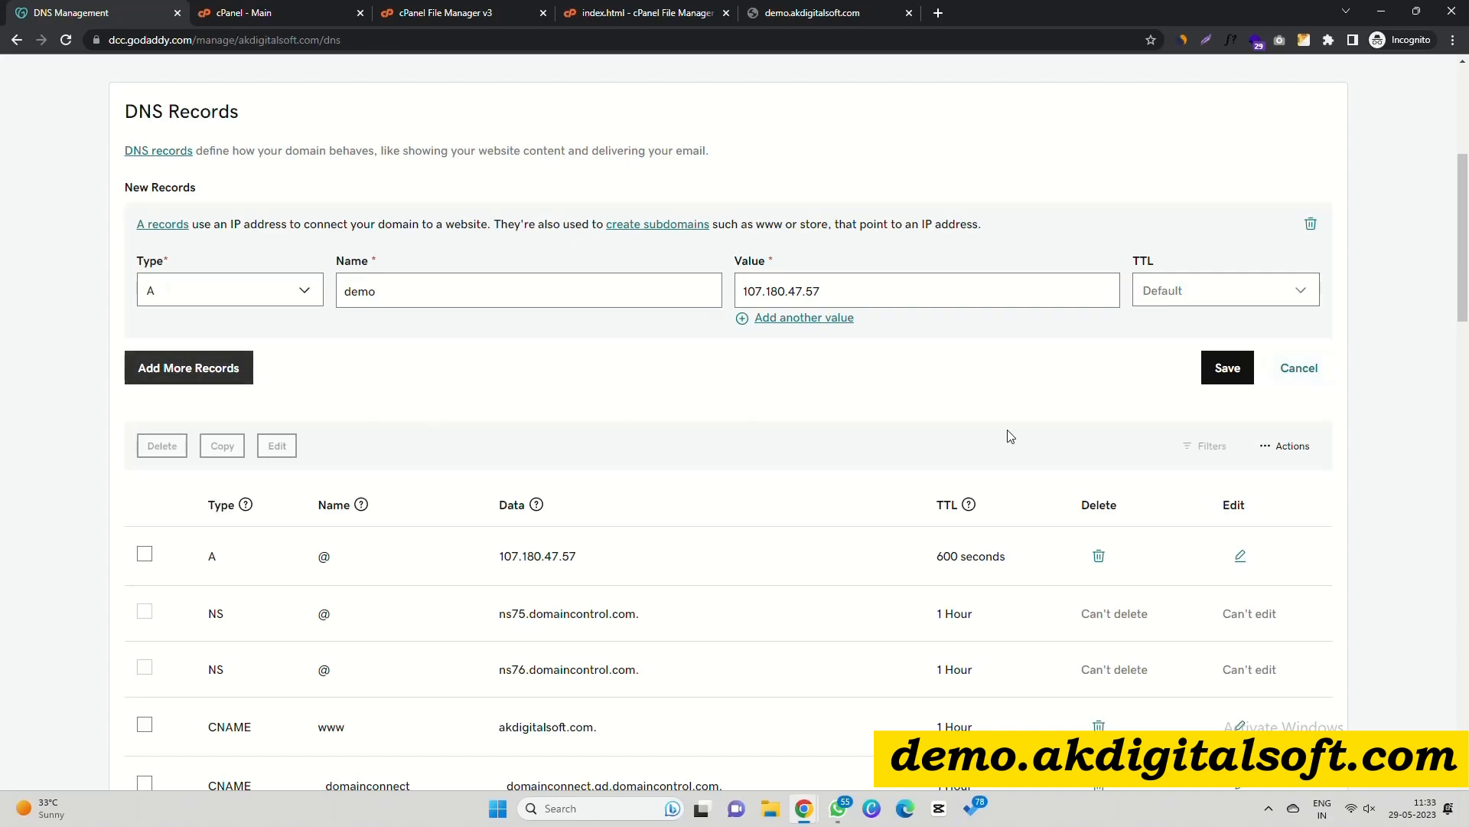
pyautogui.click(1223, 369)
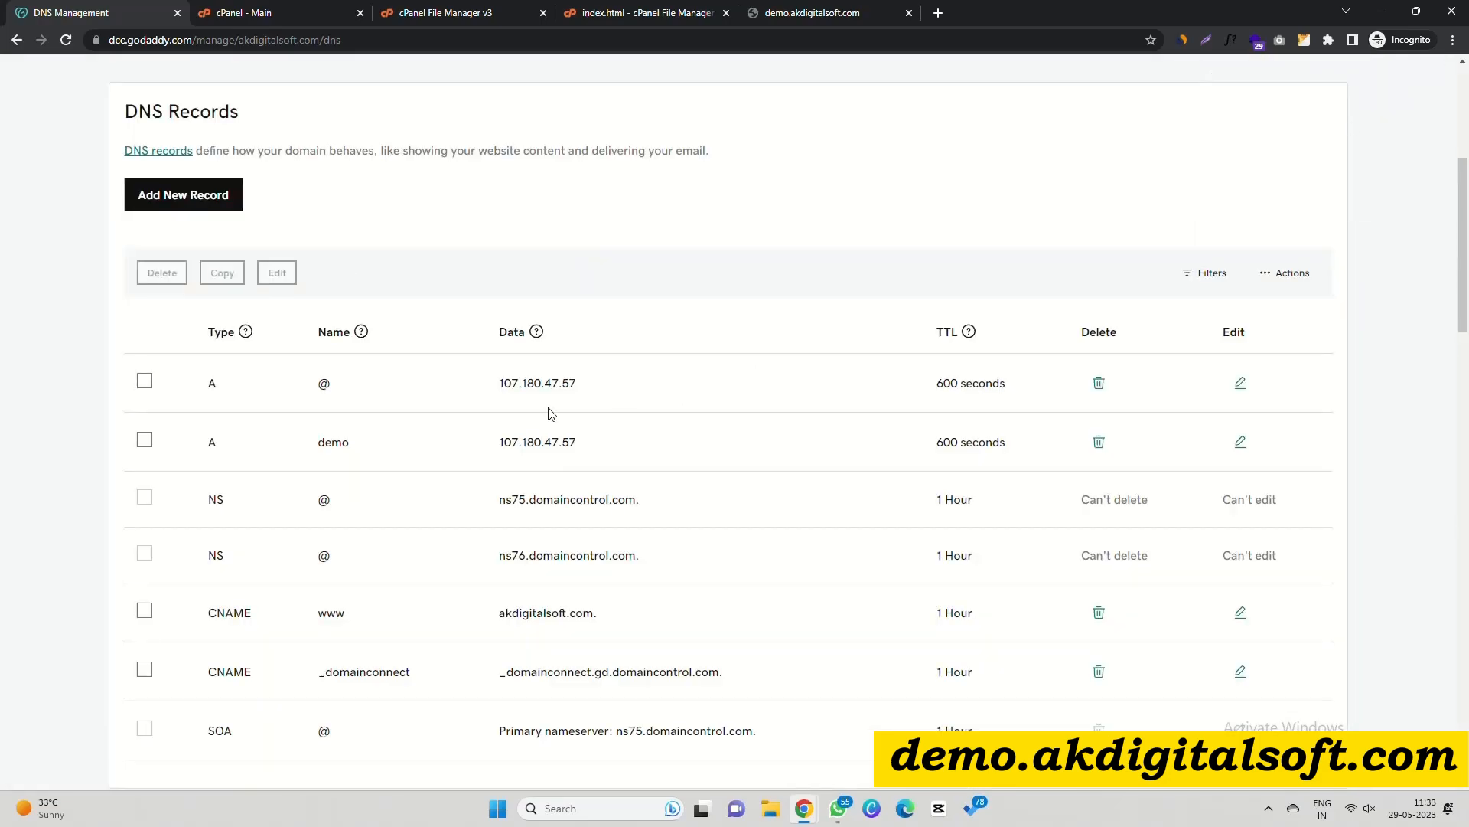
# Compare the main A record's IP with the site and put akdigitalsoft.com in a new tab.
pyautogui.scroll(2, 467, 460)
pyautogui.scroll(-2, 344, 513)
pyautogui.moveTo(499, 383); pyautogui.dragTo(563, 376)
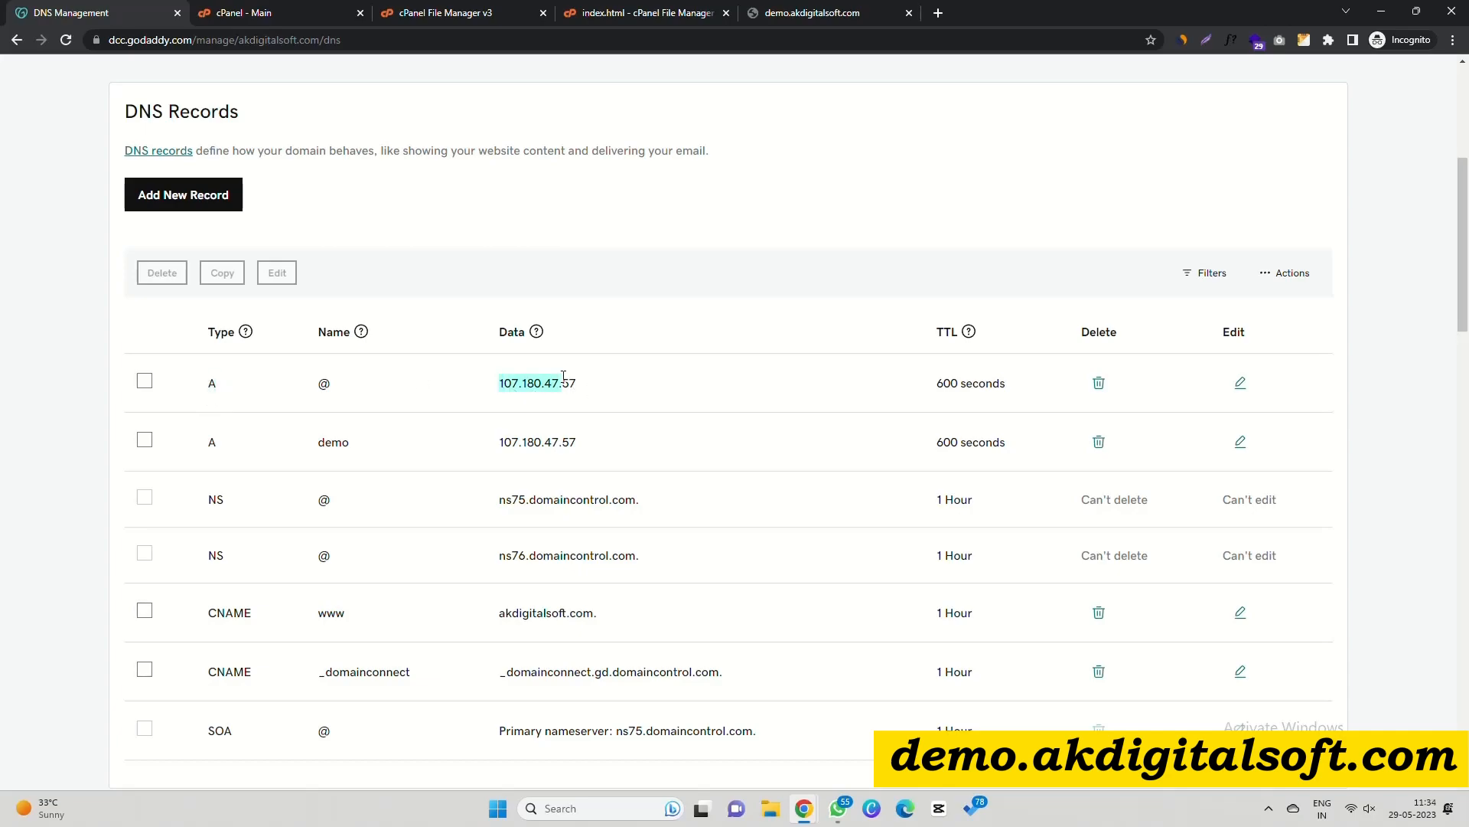
pyautogui.click(765, 13)
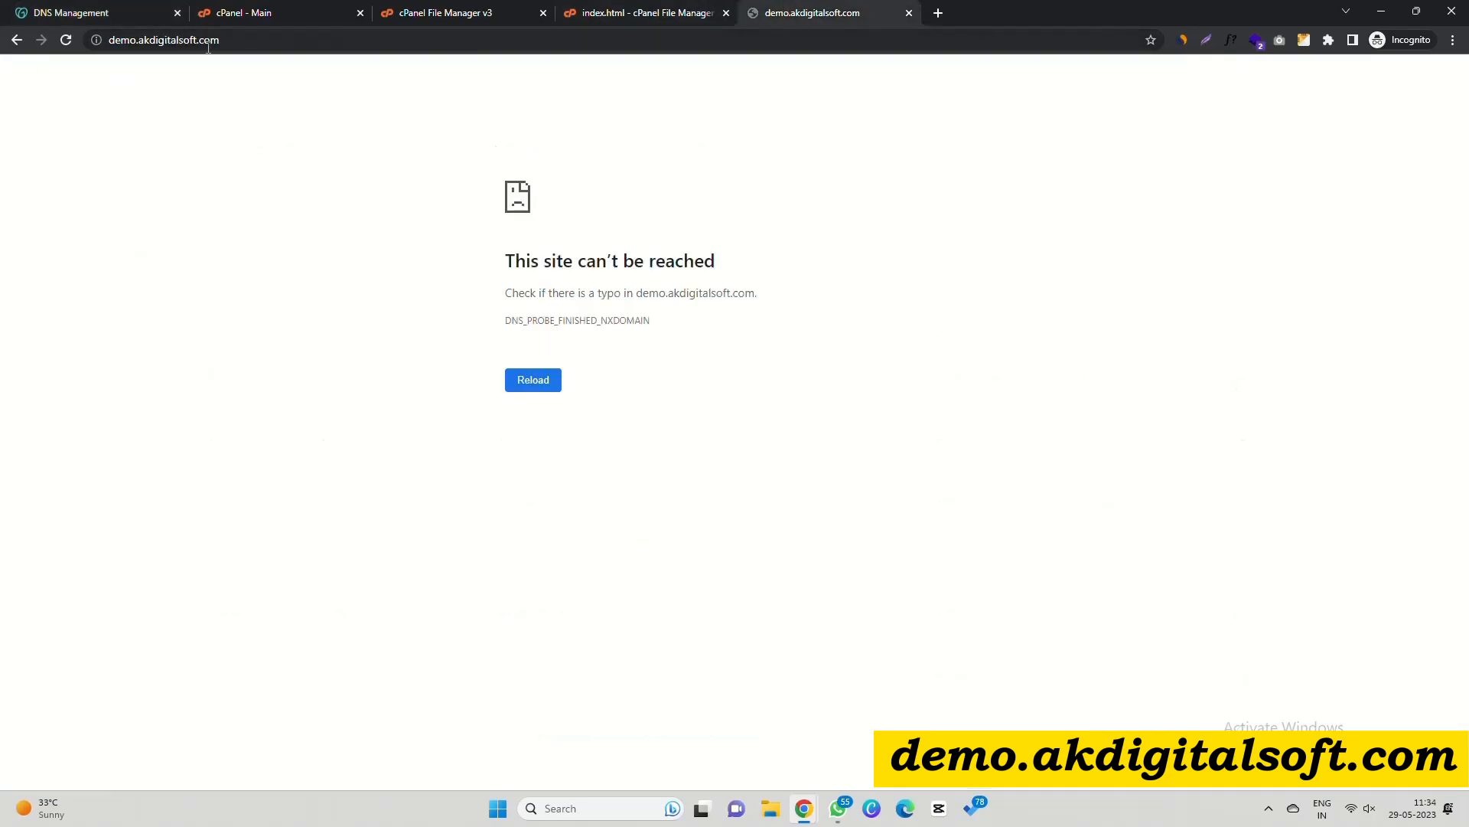
pyautogui.moveTo(141, 38); pyautogui.dragTo(310, 36)
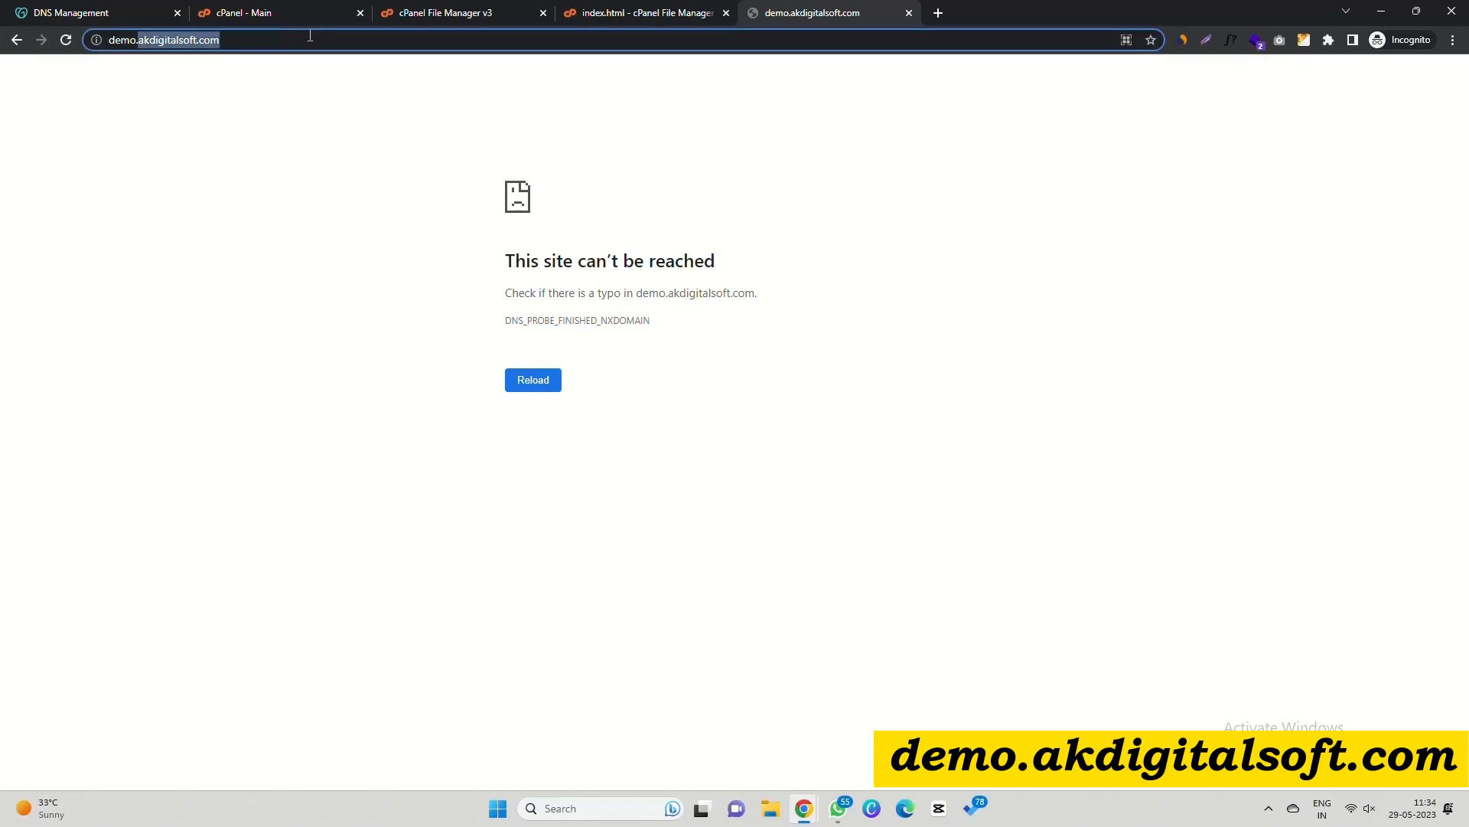
pyautogui.click(937, 12)
pyautogui.hotkey('ctrl', 'v')
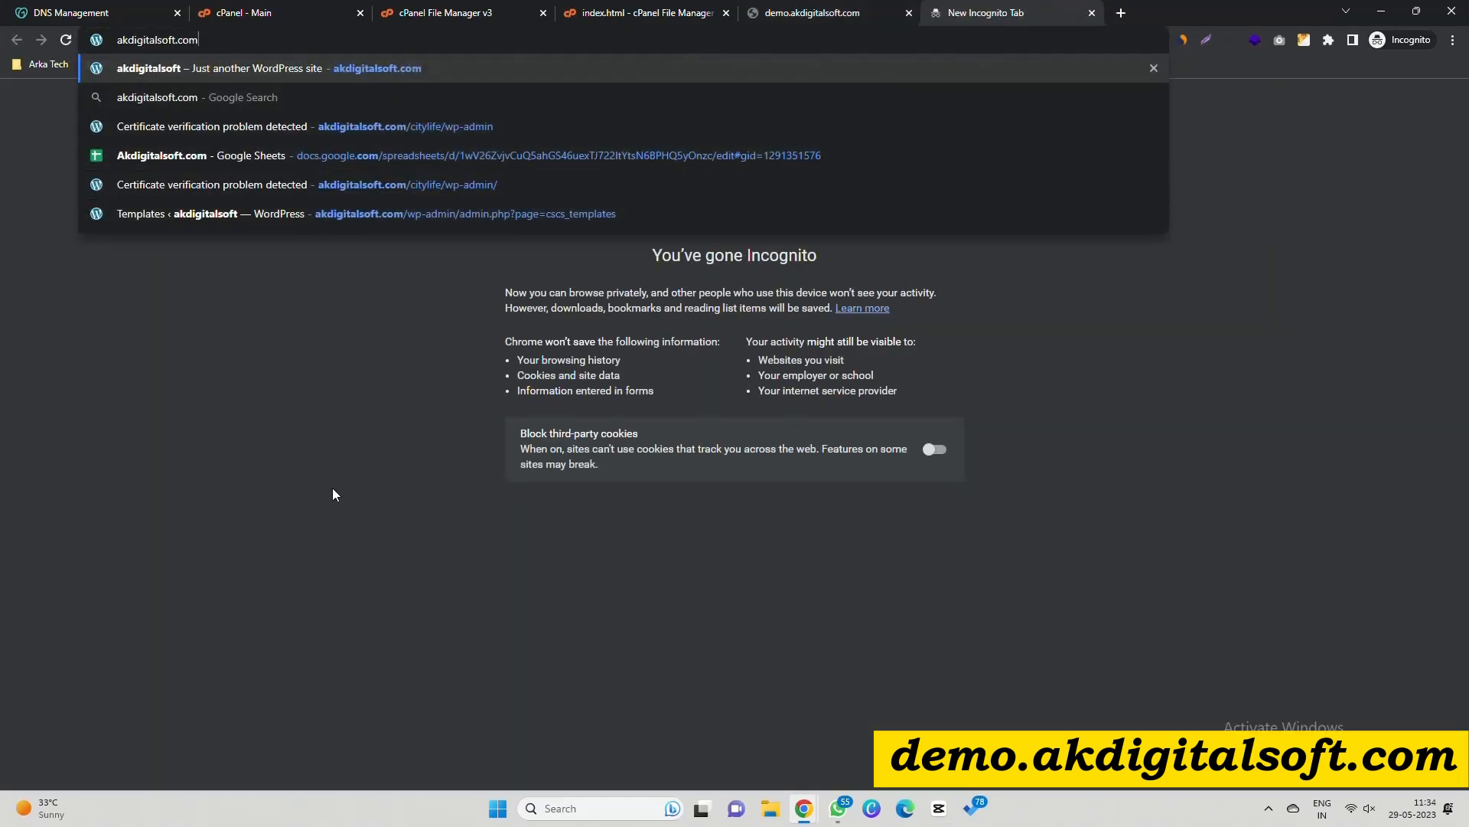
# Point out the saved demo record and its IP 107.180.47.57.
pyautogui.click(101, 9)
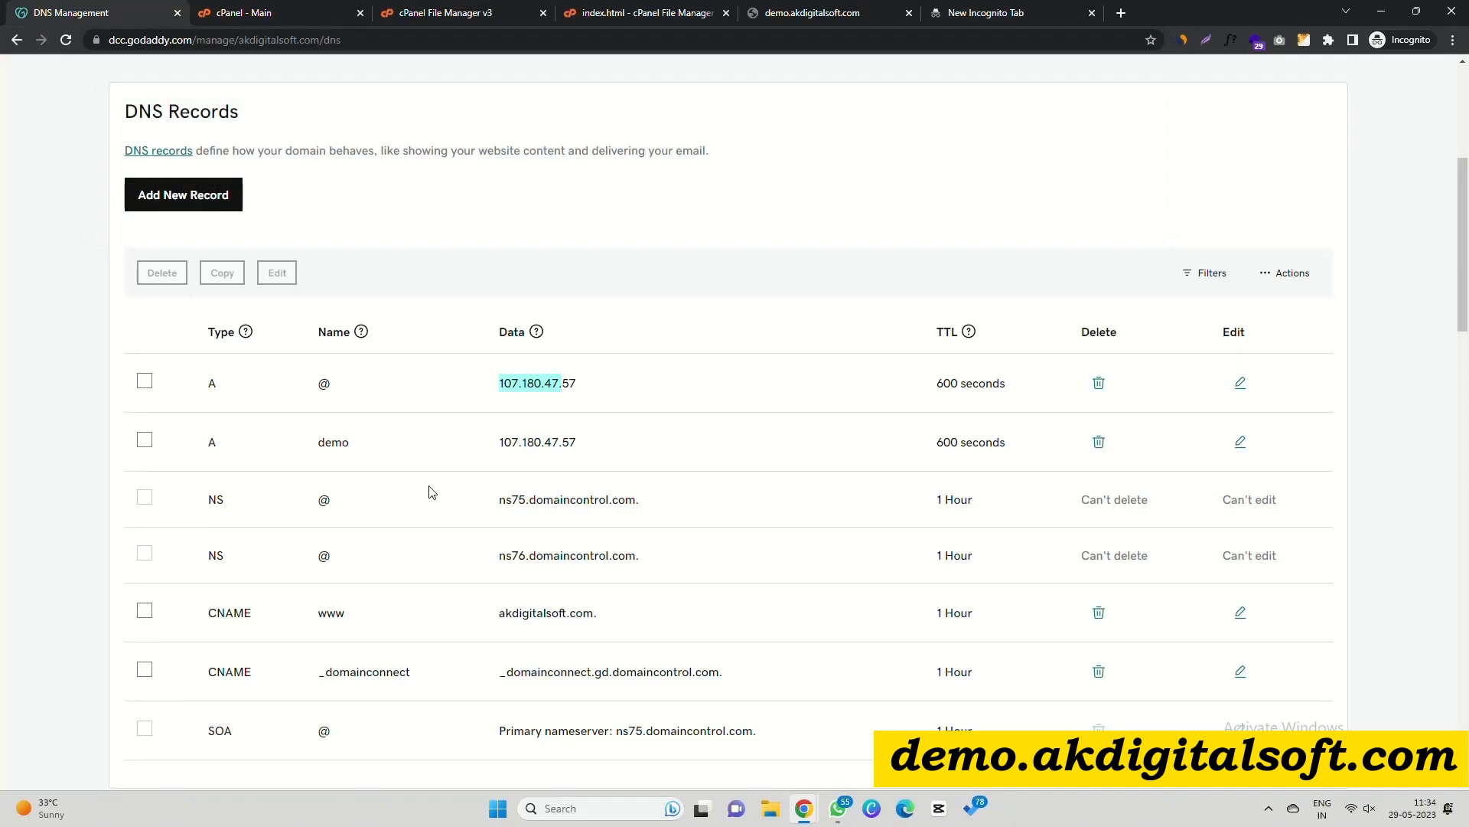
pyautogui.moveTo(317, 442); pyautogui.dragTo(354, 445)
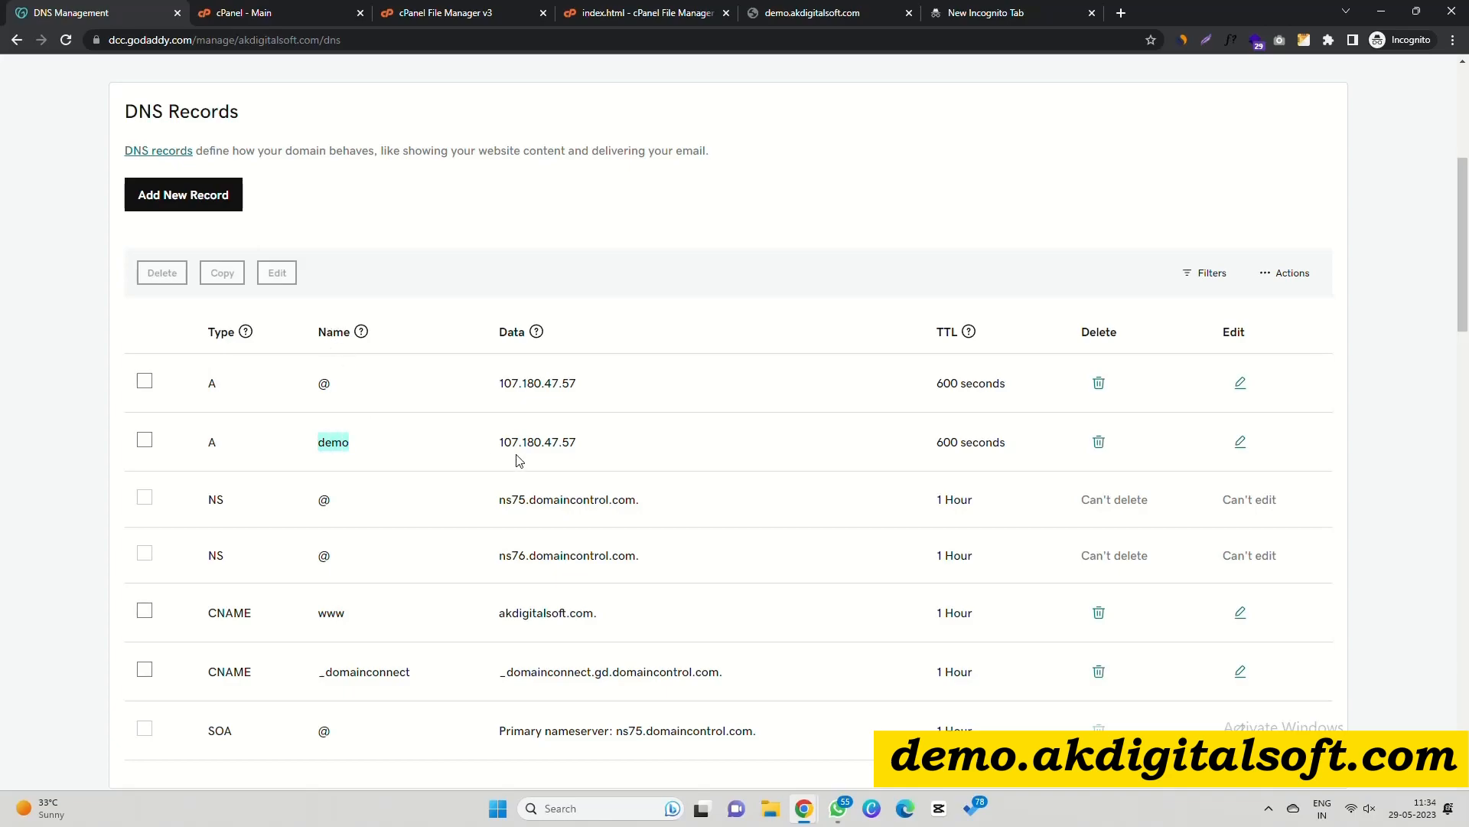
pyautogui.moveTo(500, 442); pyautogui.dragTo(581, 443)
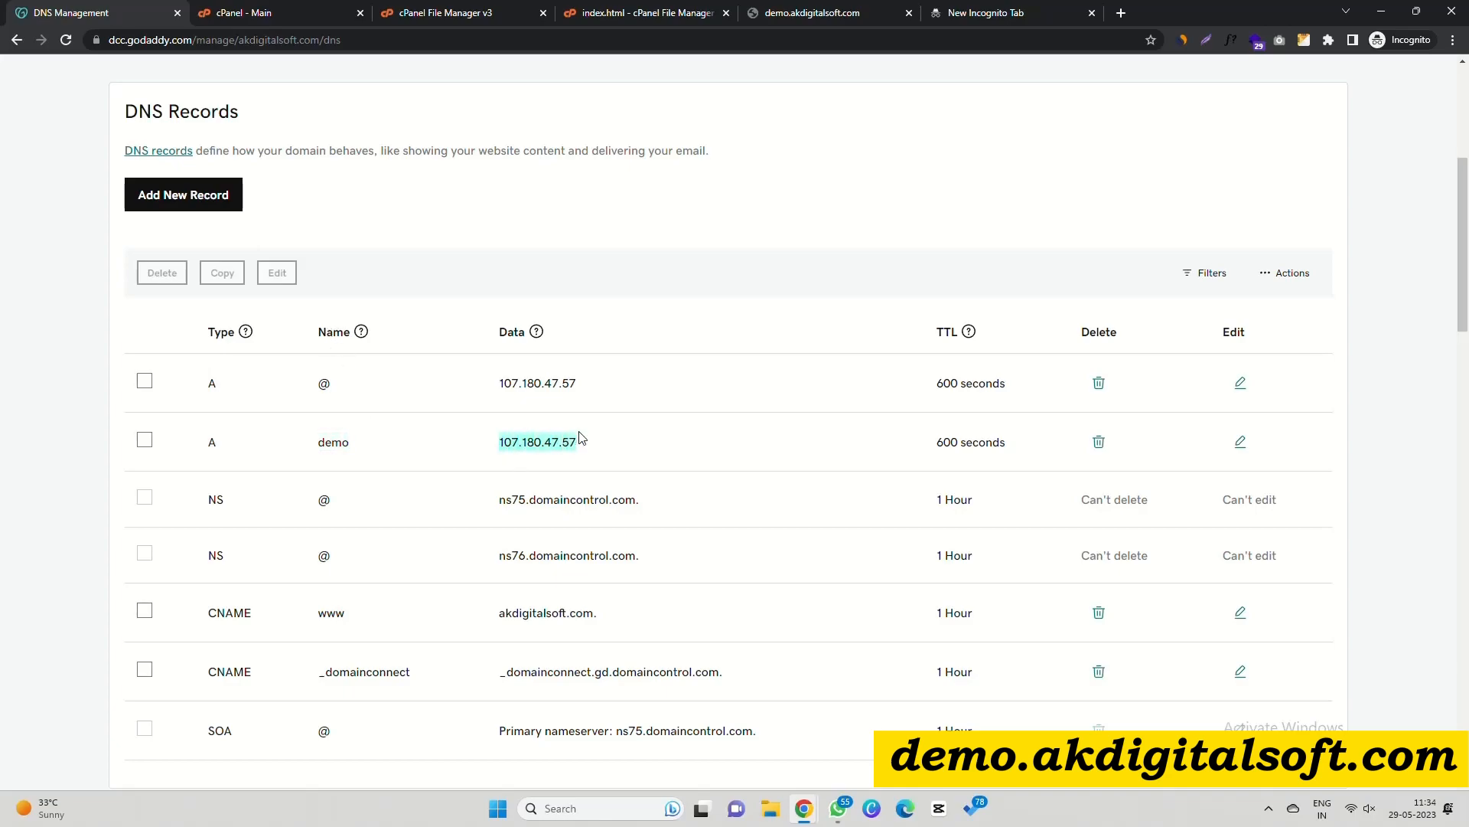
# Reload demo.akdigitalsoft.com and confirm it now shows 'Testing Content'.
pyautogui.click(649, 13)
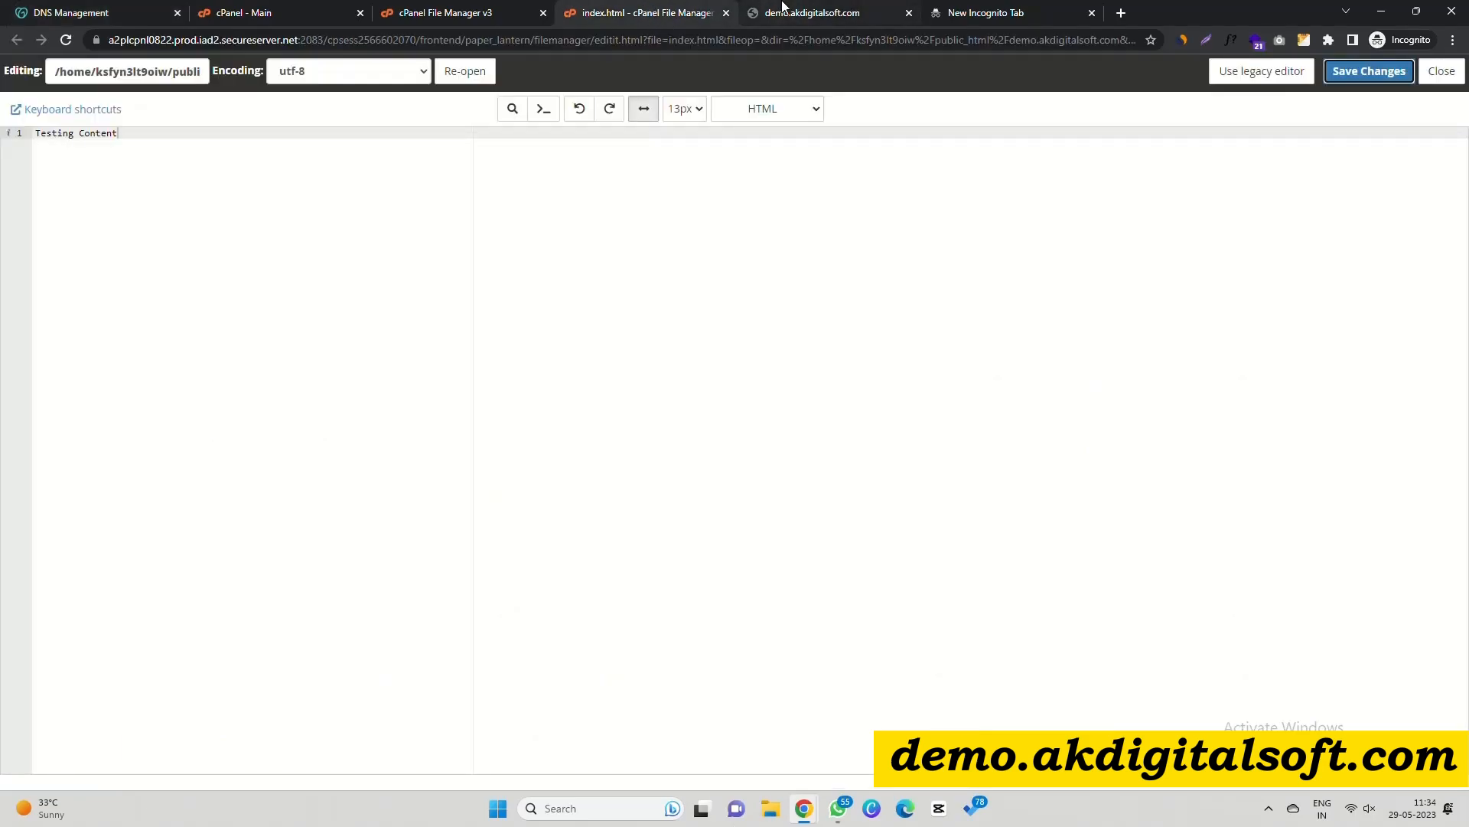
pyautogui.click(739, 14)
pyautogui.click(499, 41)
pyautogui.press('Return')
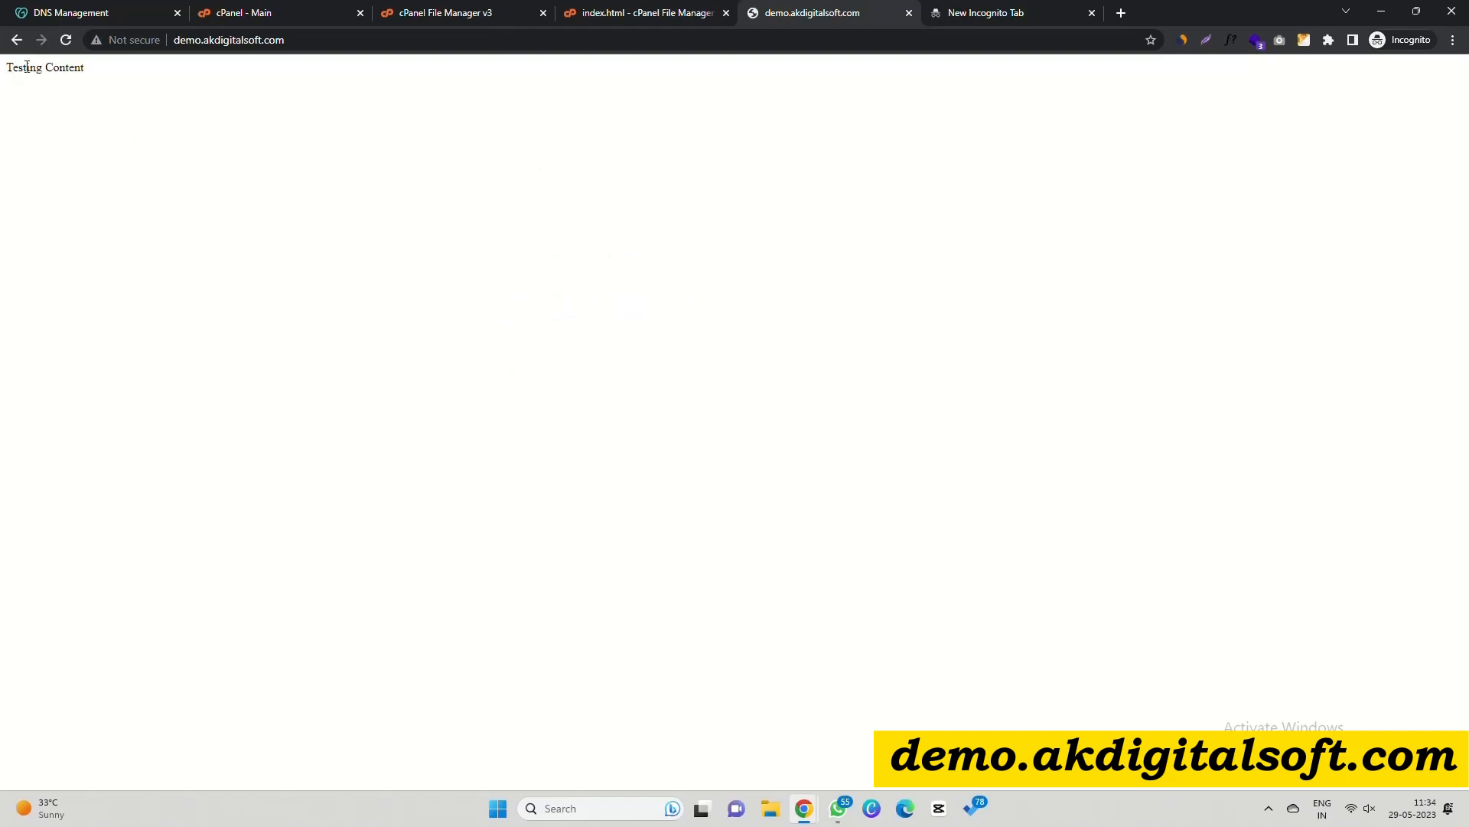
pyautogui.tripleClick(27, 67)
# Tick Step 4 in the WP Tutorial checklist and review the Step 5 instructions.
pyautogui.hotkey('alt', 'Tab')
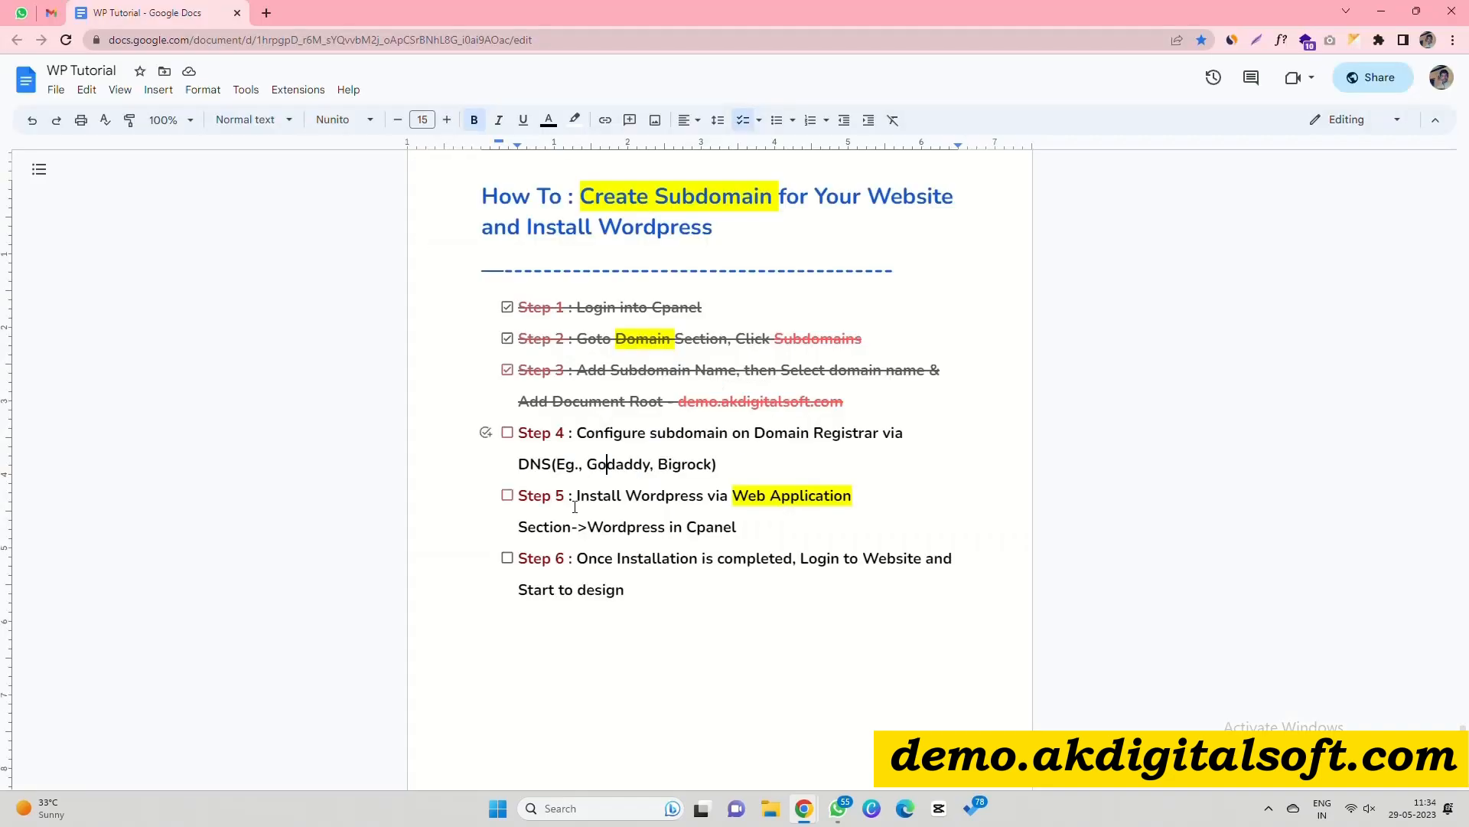
pyautogui.click(507, 433)
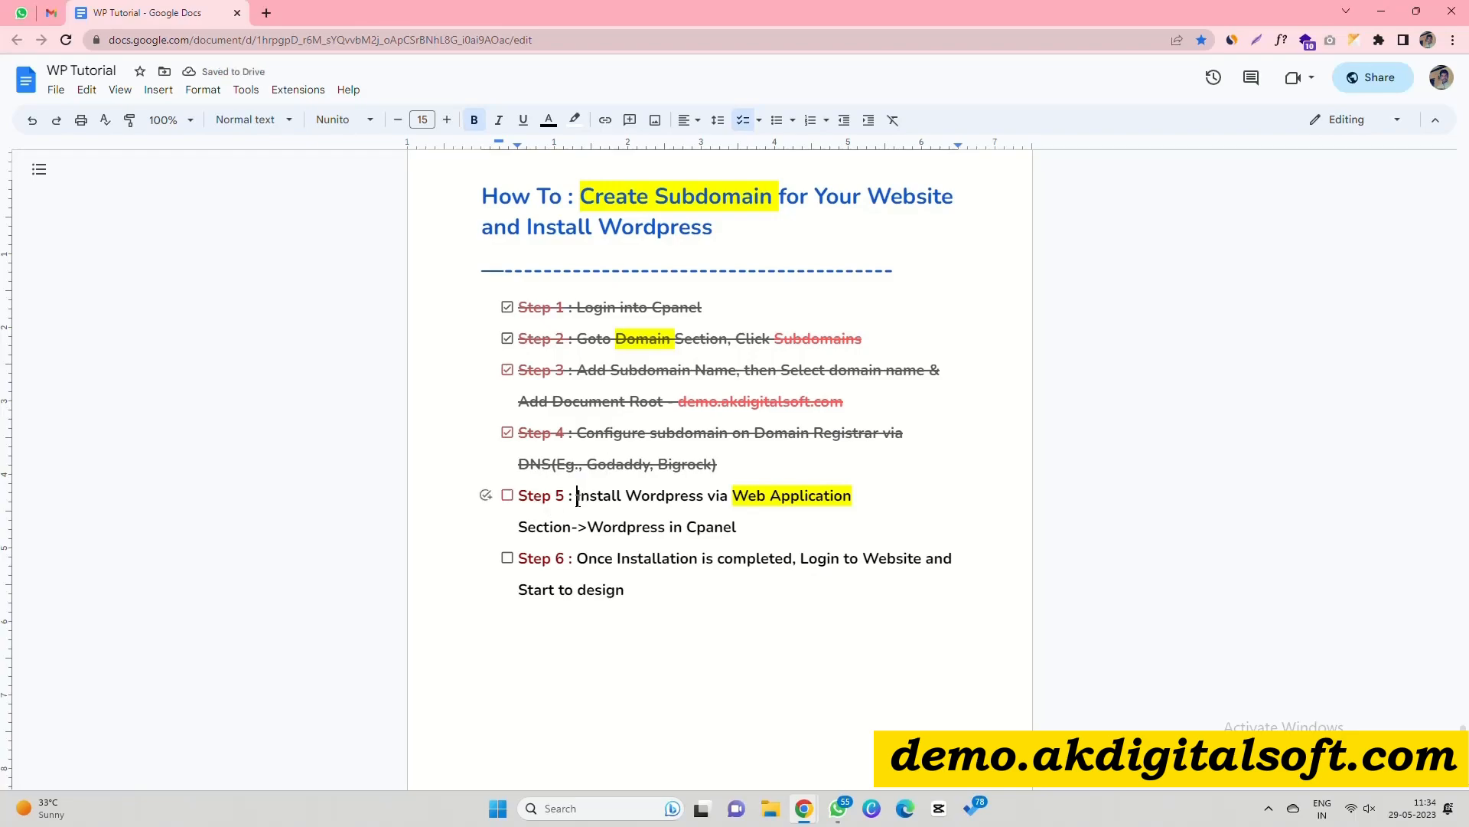
pyautogui.moveTo(578, 499); pyautogui.dragTo(762, 525)
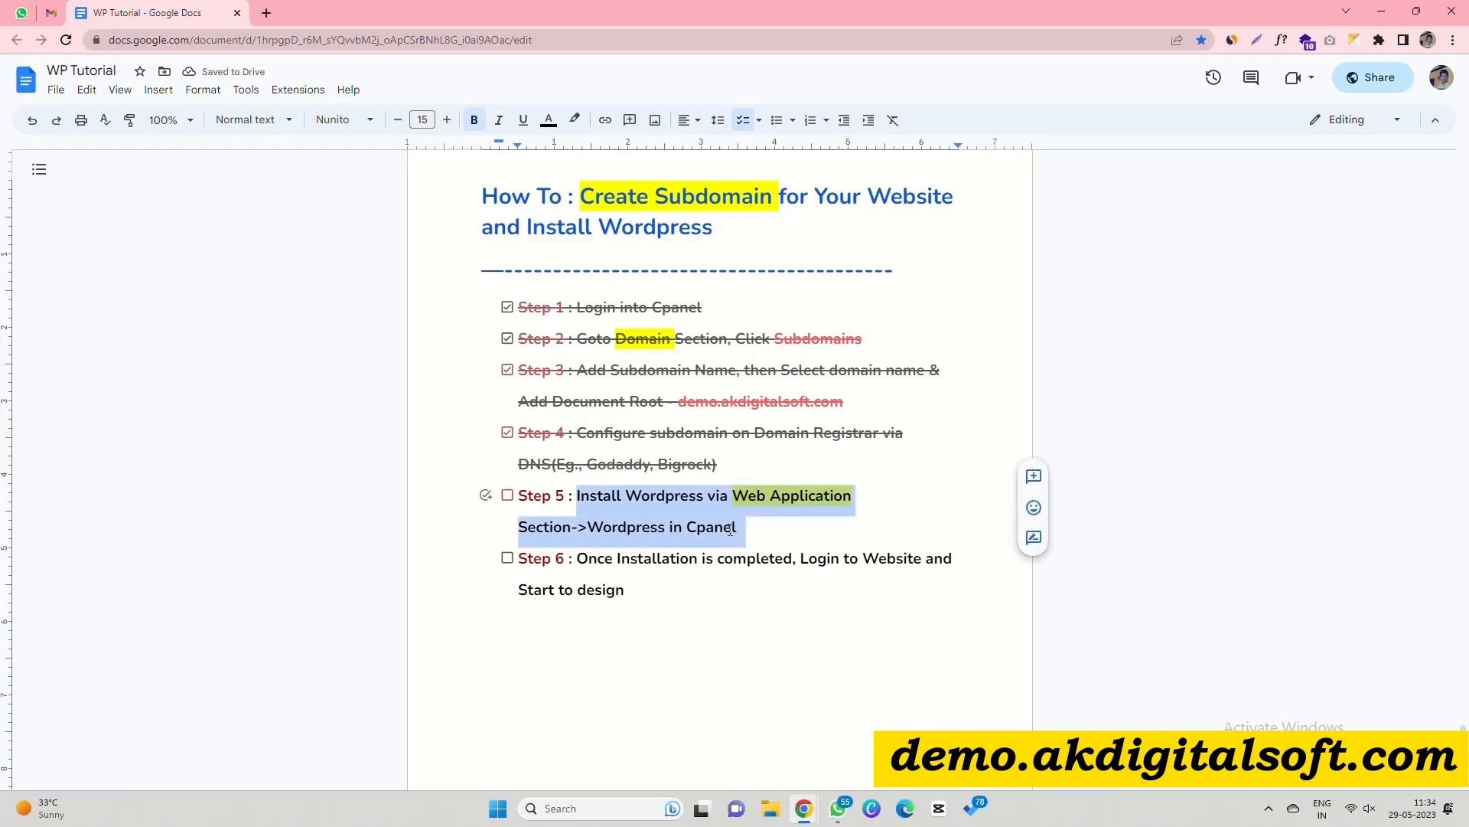
pyautogui.click(637, 506)
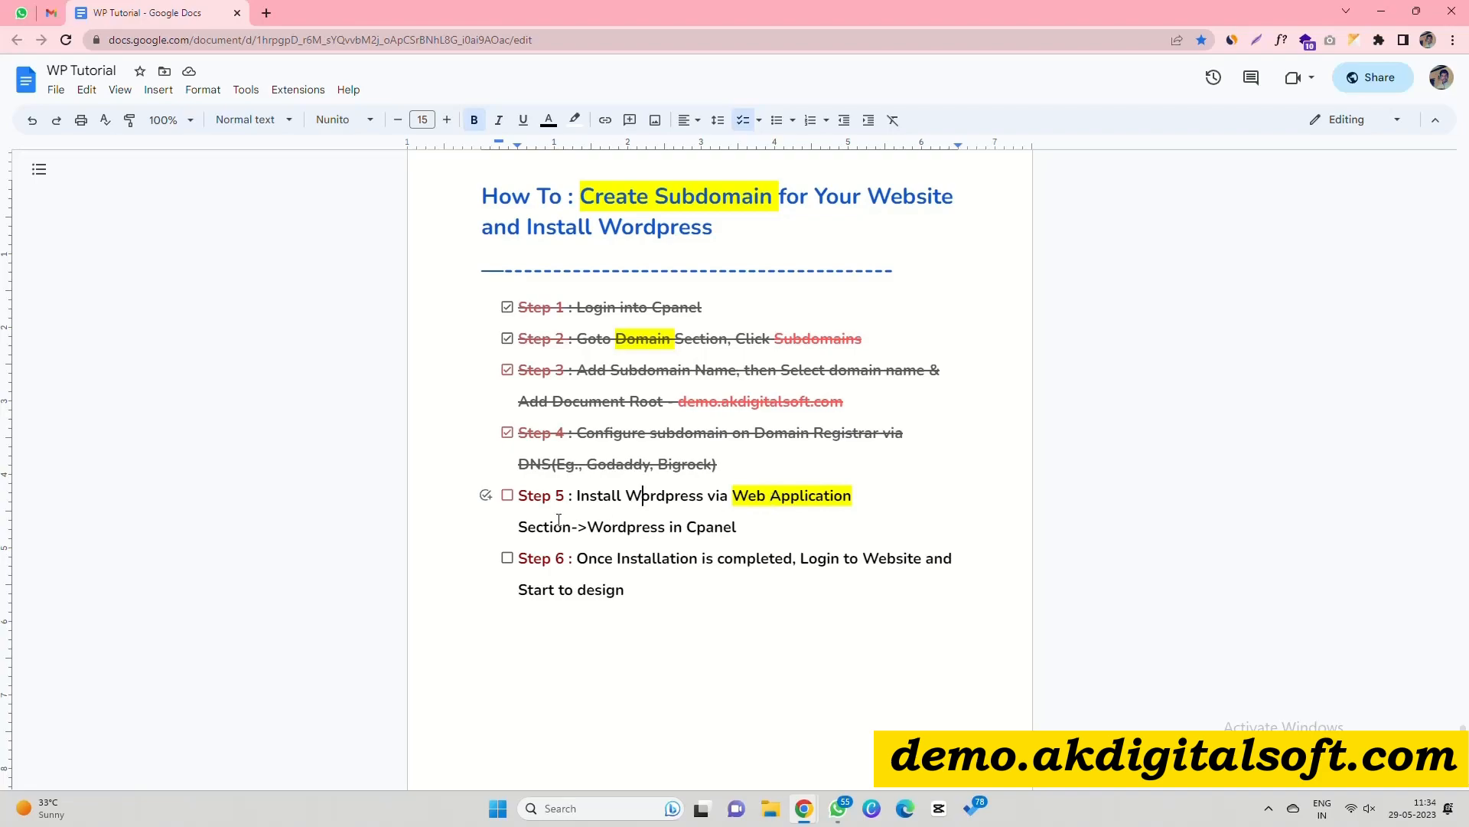
# Permanently delete all three files in the demo folder, skipping the trash.
pyautogui.hotkey('alt', 'Tab')
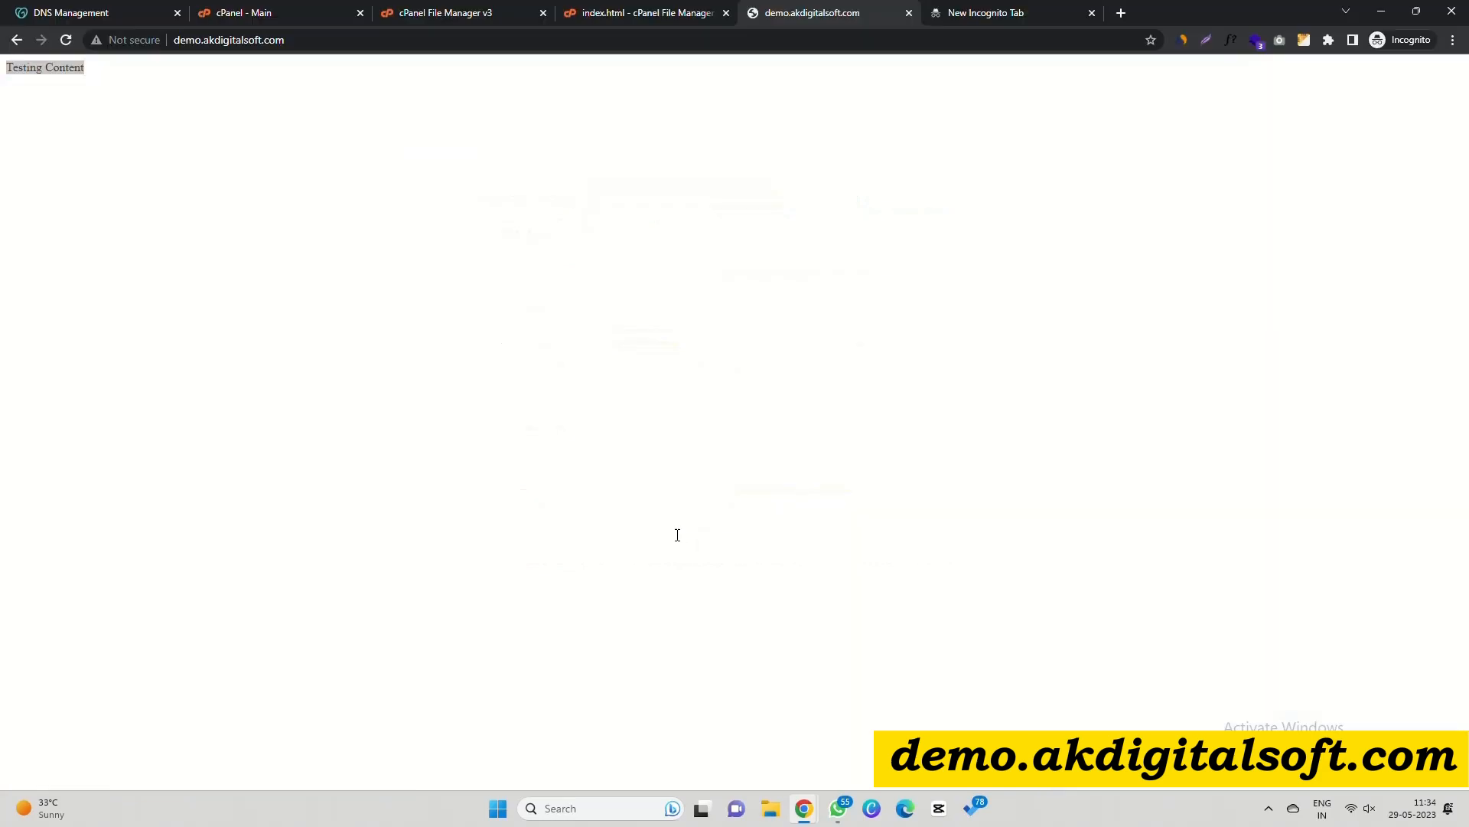
pyautogui.click(260, 9)
pyautogui.click(469, 10)
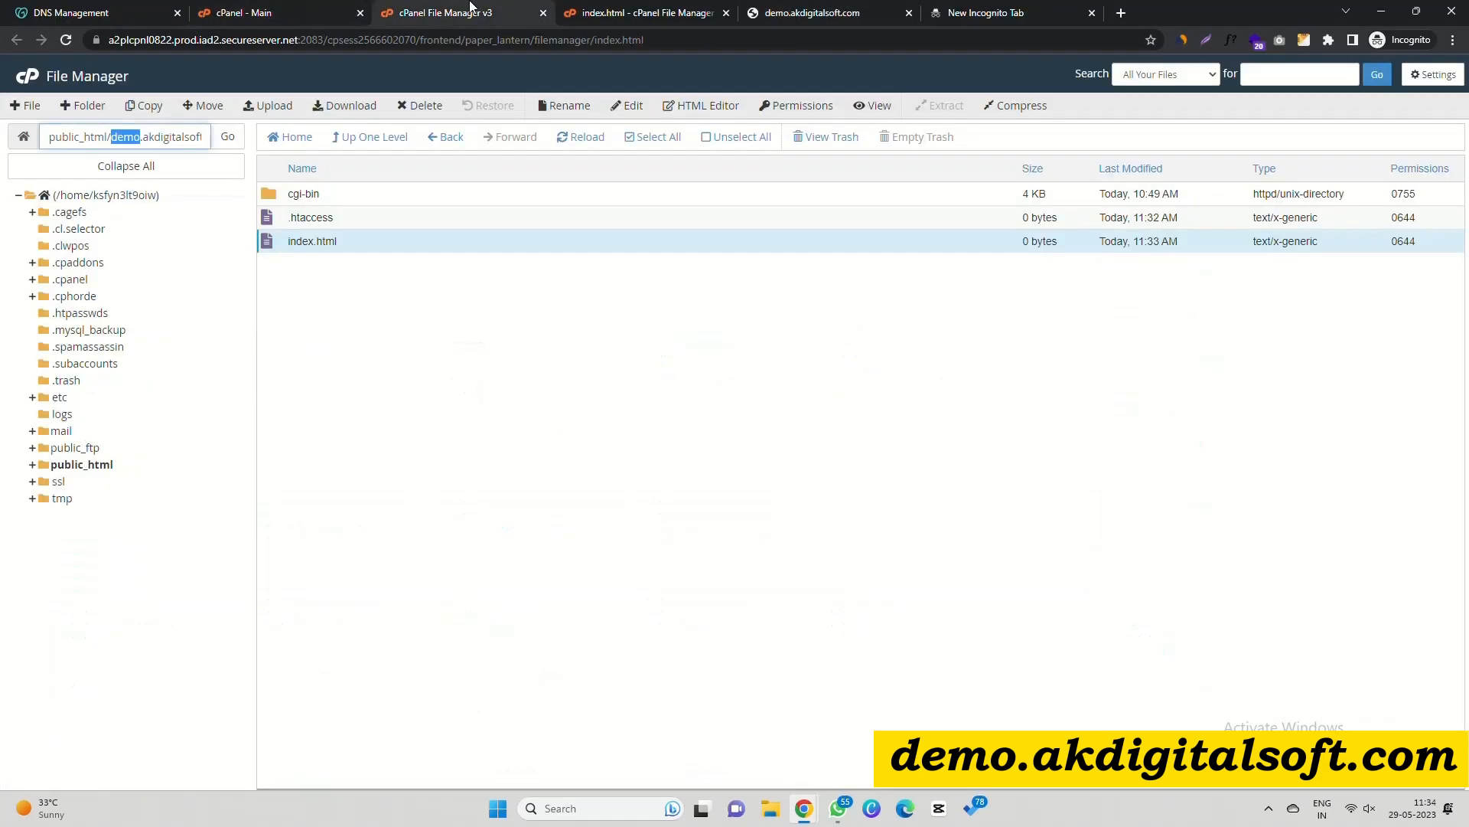
pyautogui.click(649, 137)
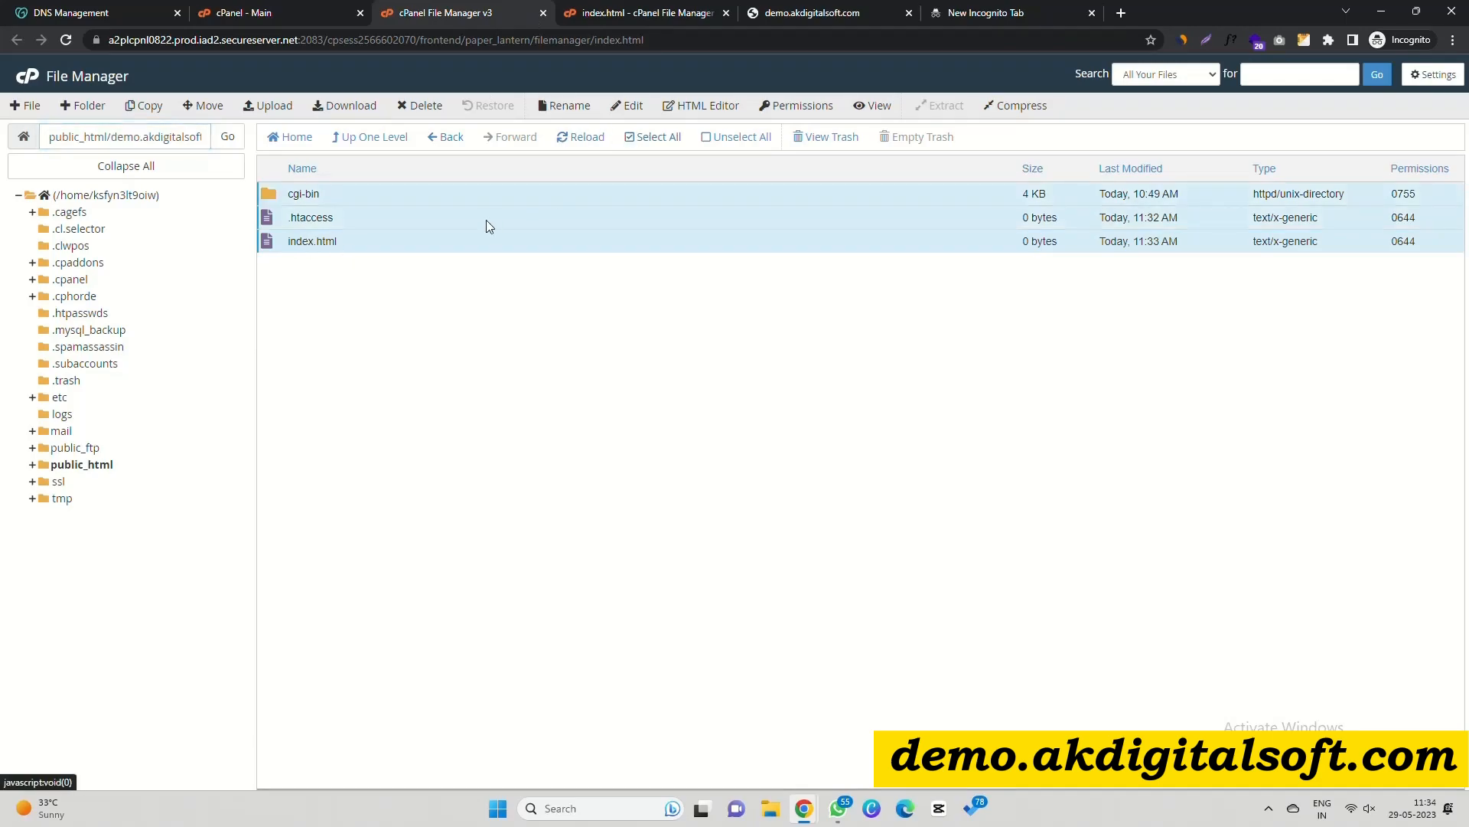
pyautogui.rightClick(485, 219)
pyautogui.click(535, 392)
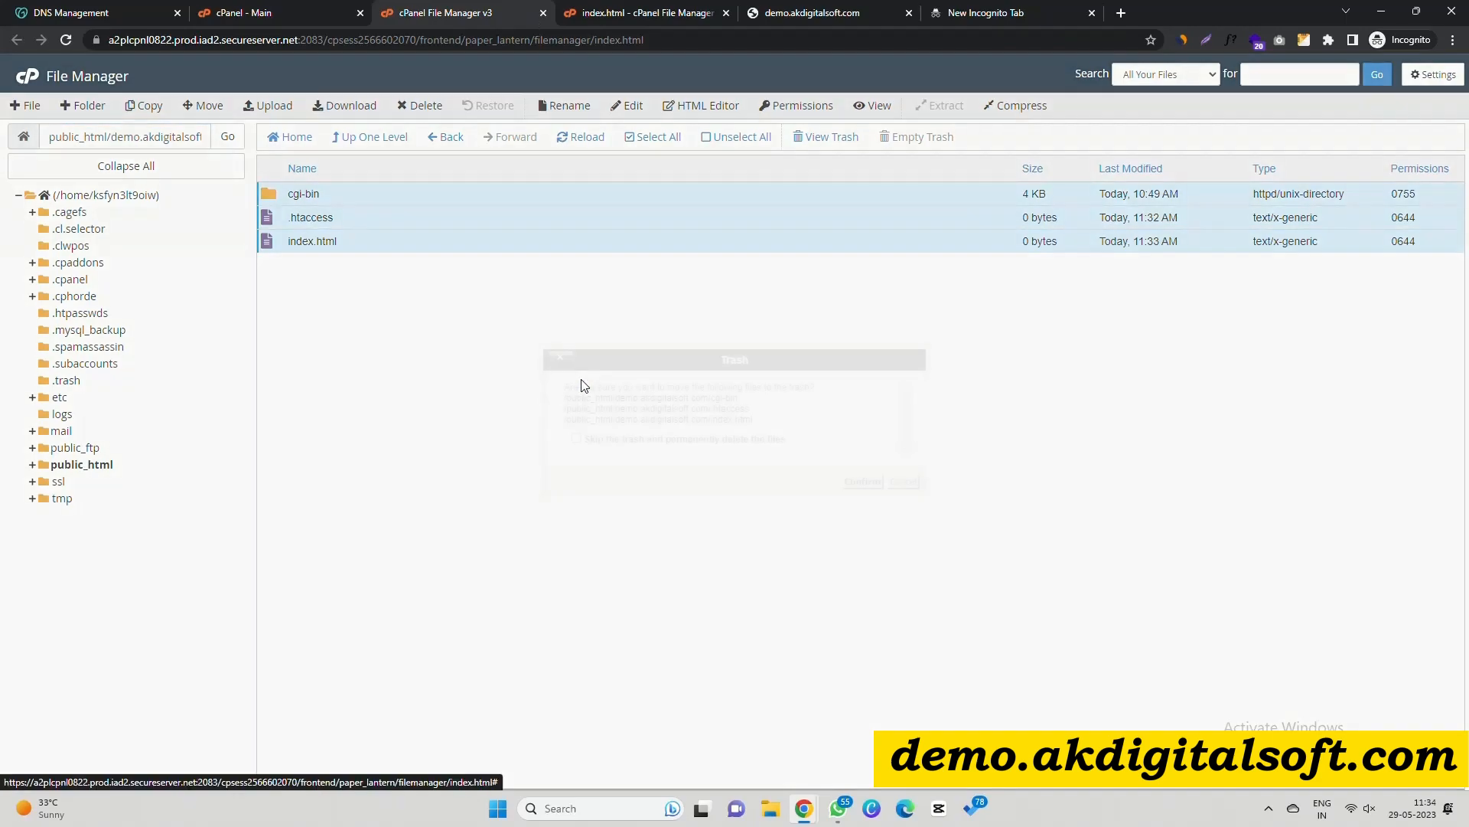
pyautogui.click(613, 441)
pyautogui.click(861, 481)
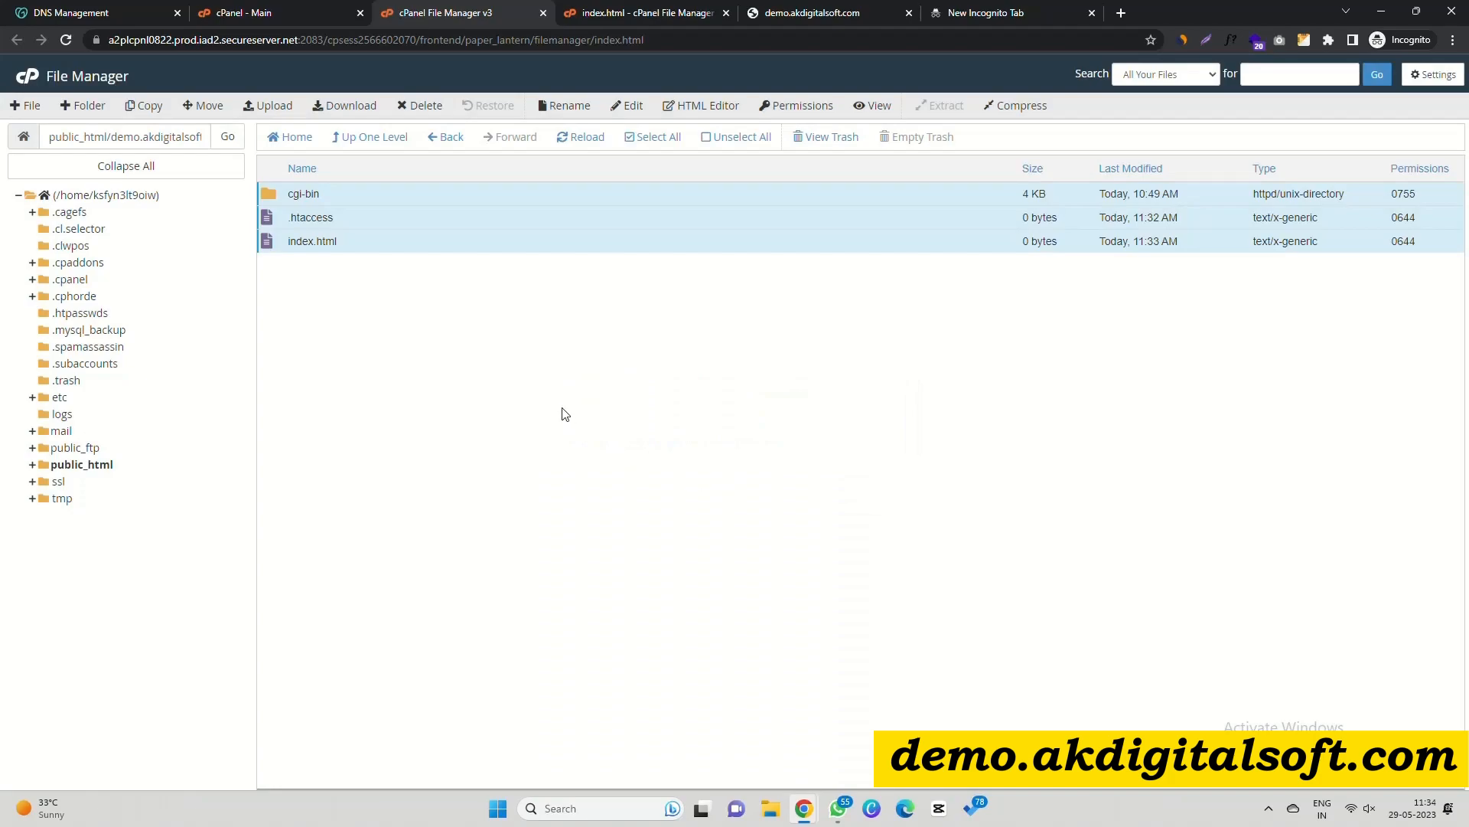
# Start a new WordPress installation from Installatron on the cPanel dashboard.
pyautogui.click(276, 12)
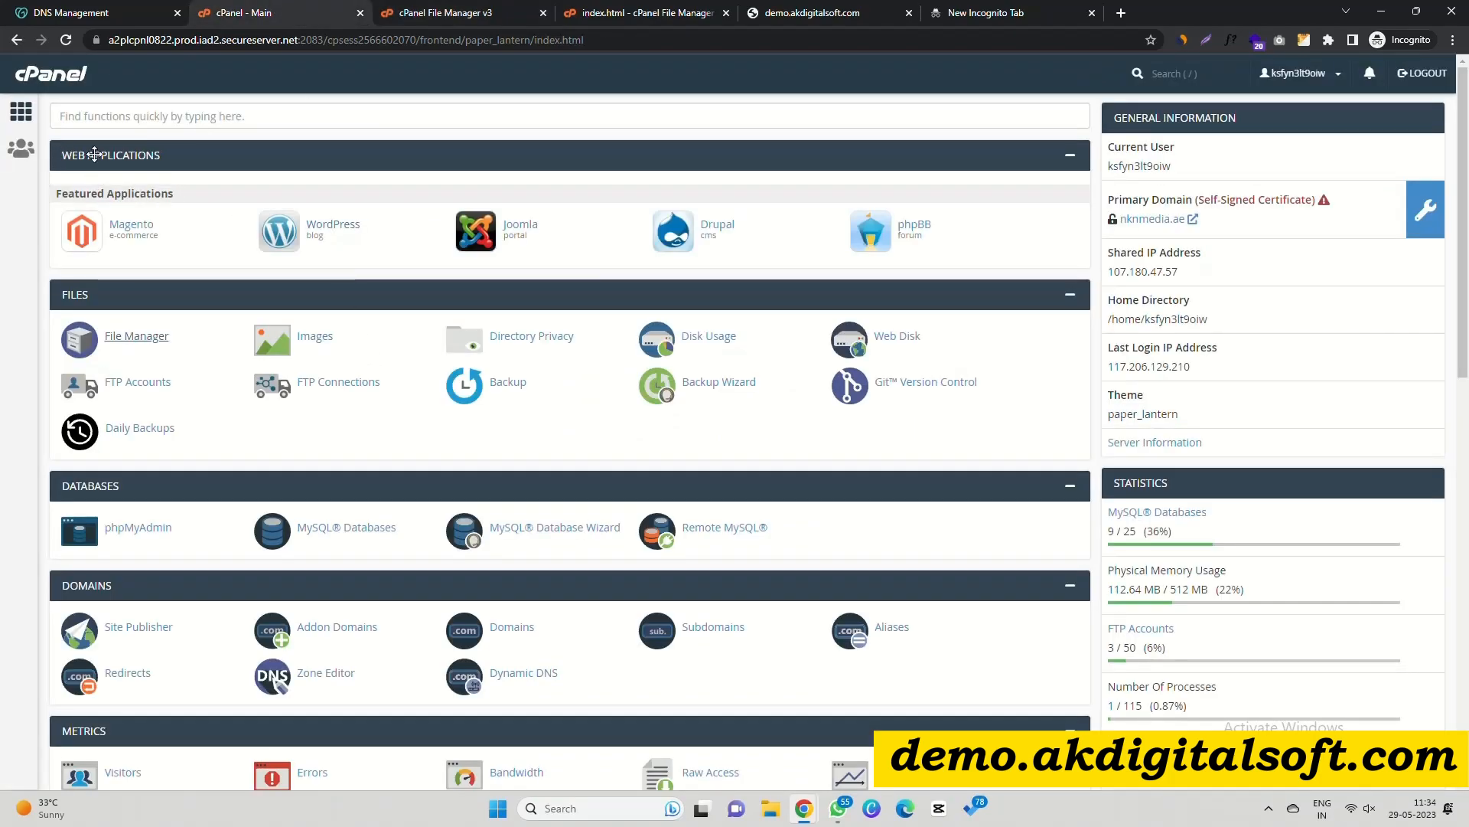
pyautogui.click(331, 229)
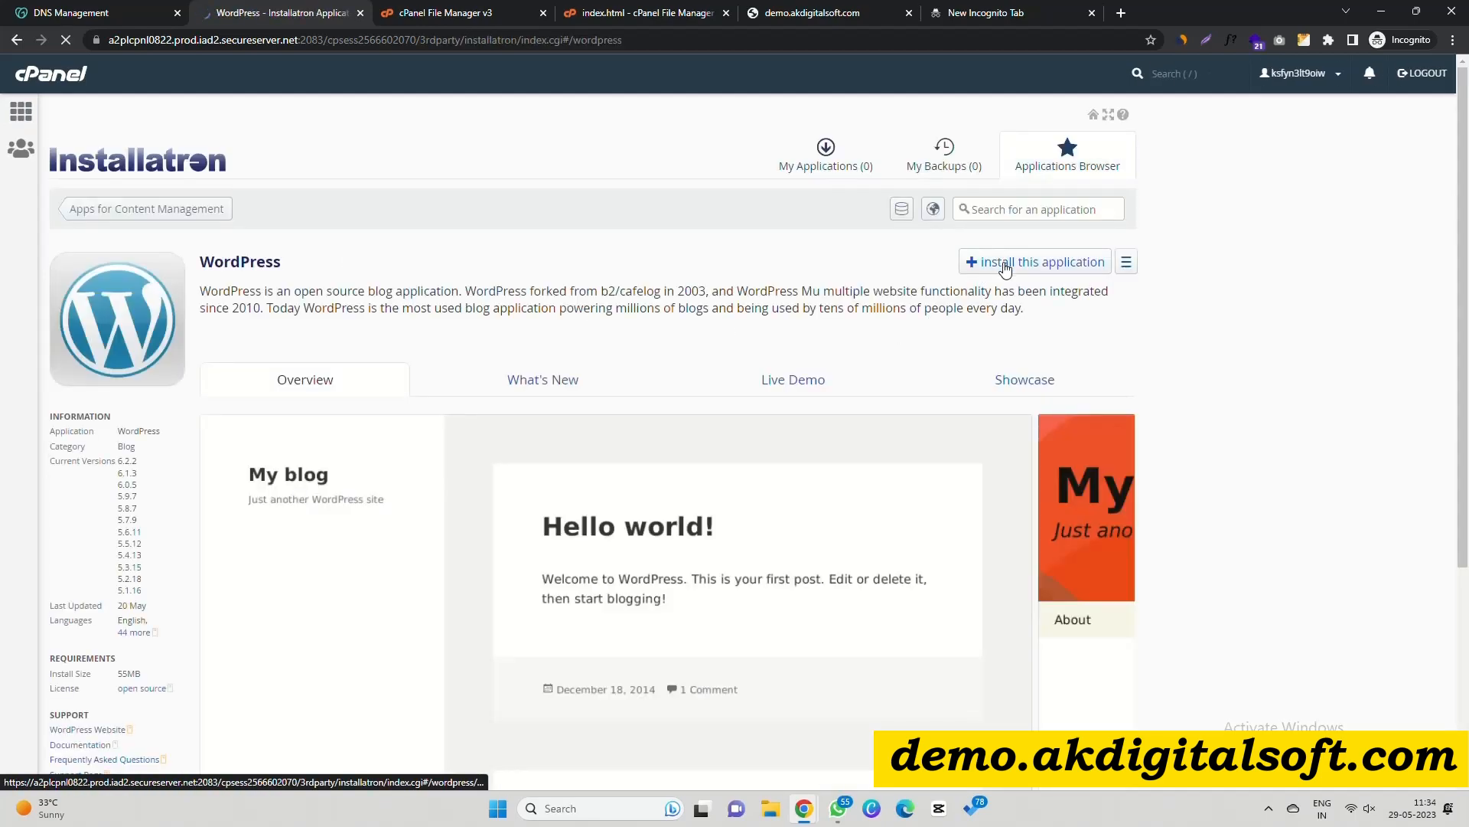
pyautogui.click(1005, 264)
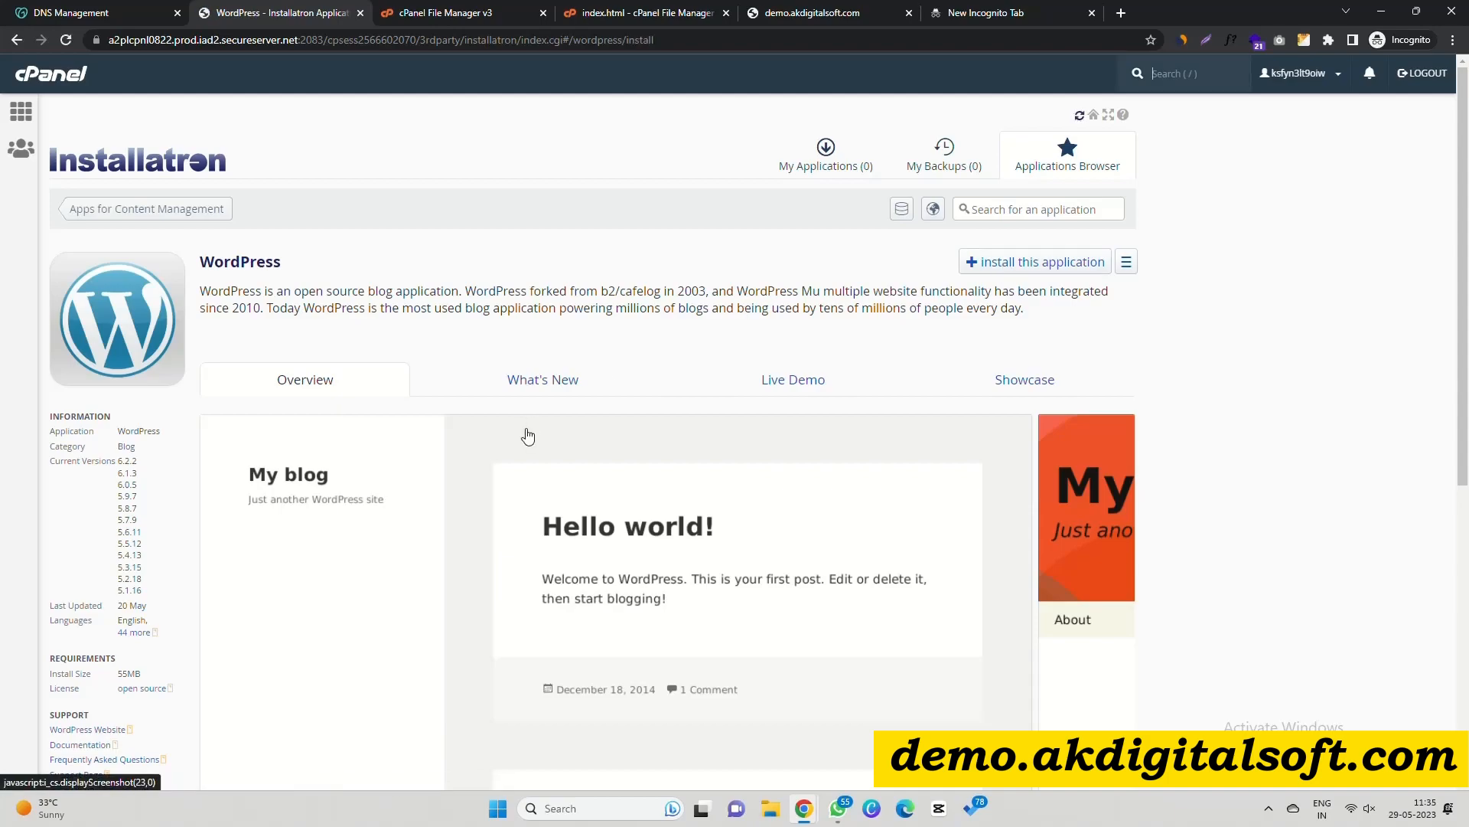
pyautogui.click(546, 411)
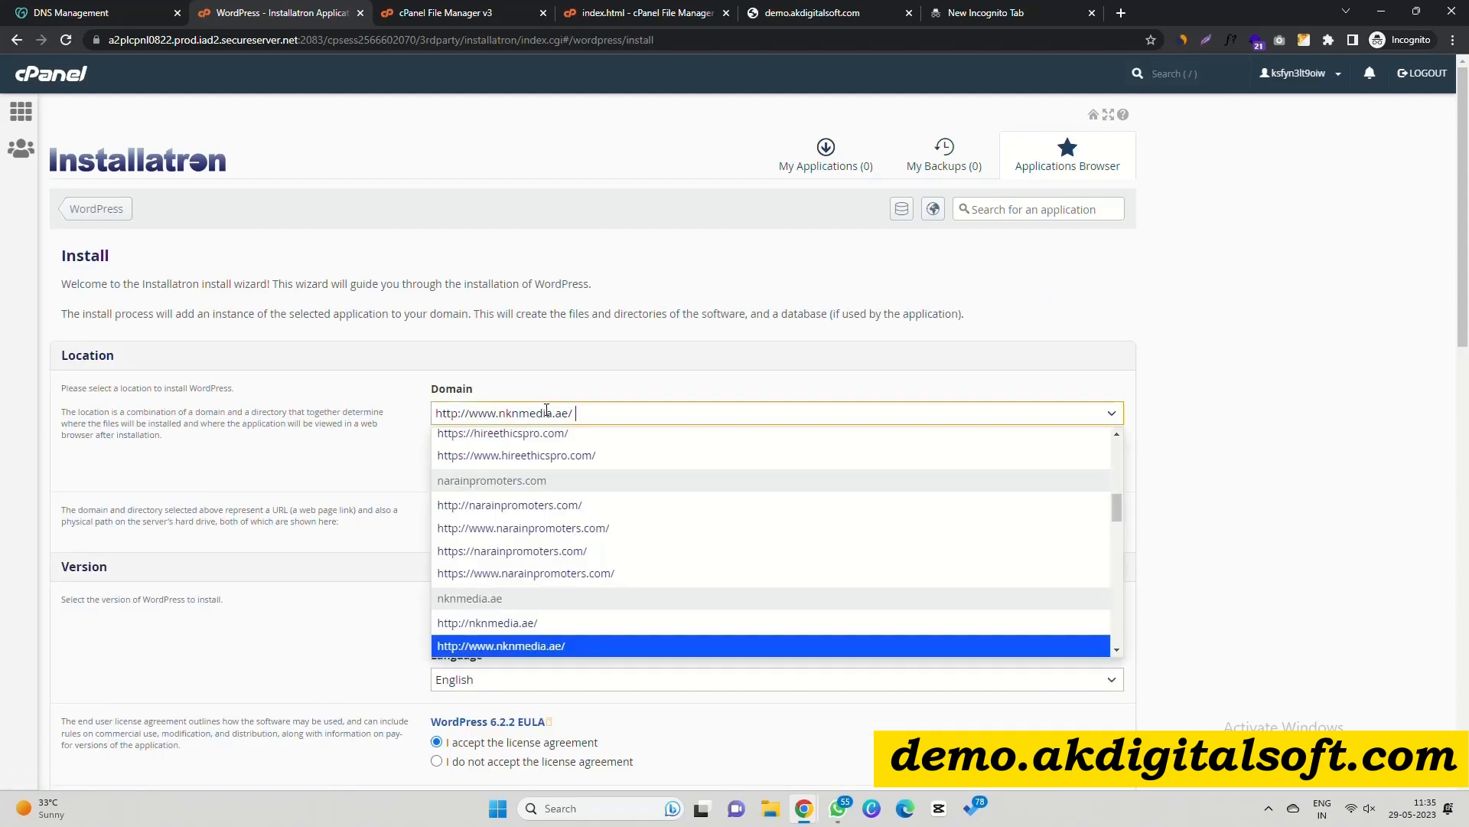
pyautogui.scroll(-4, 550, 526)
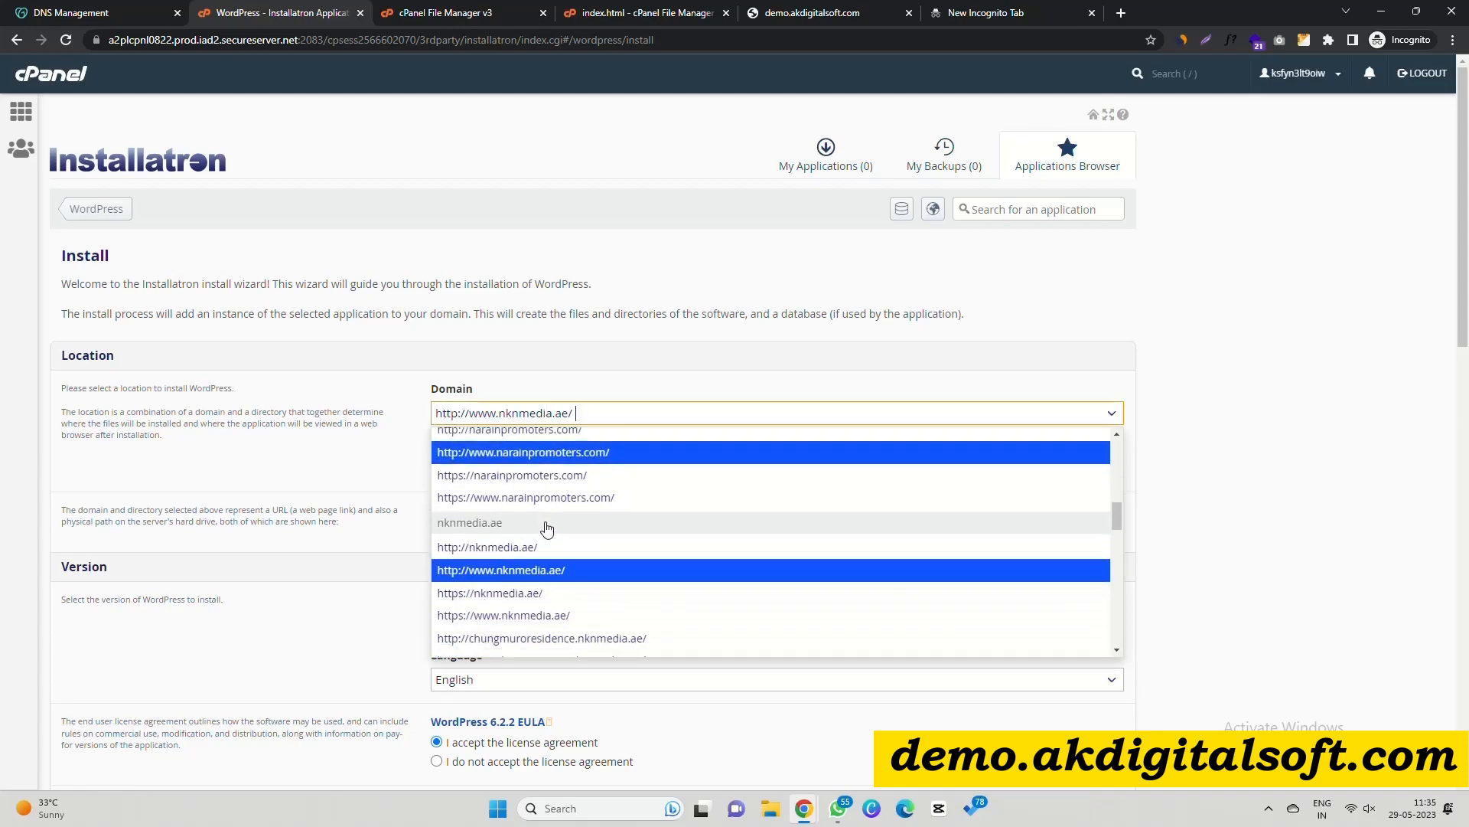
pyautogui.scroll(-2, 551, 527)
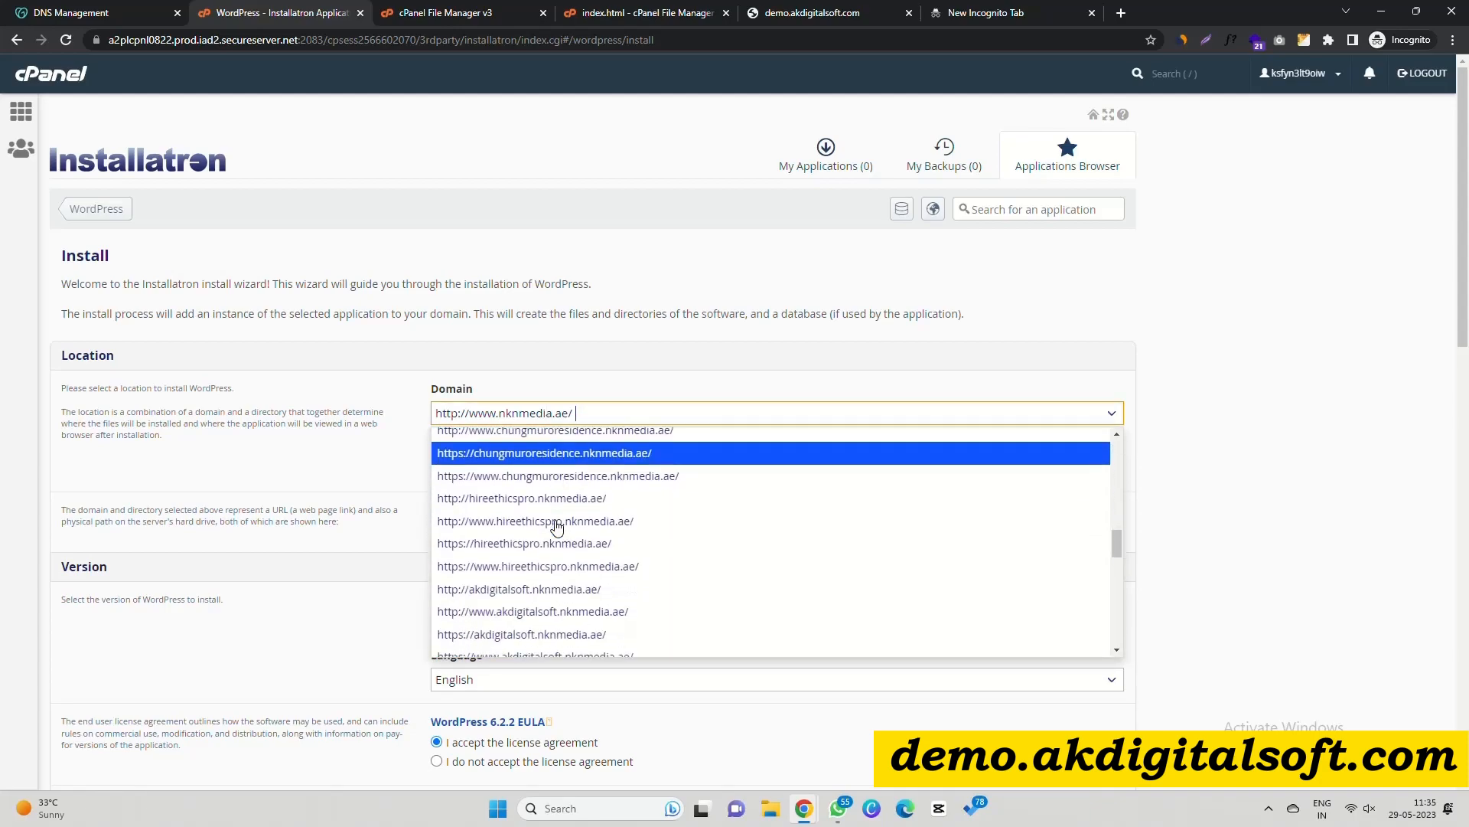
pyautogui.scroll(-4, 558, 528)
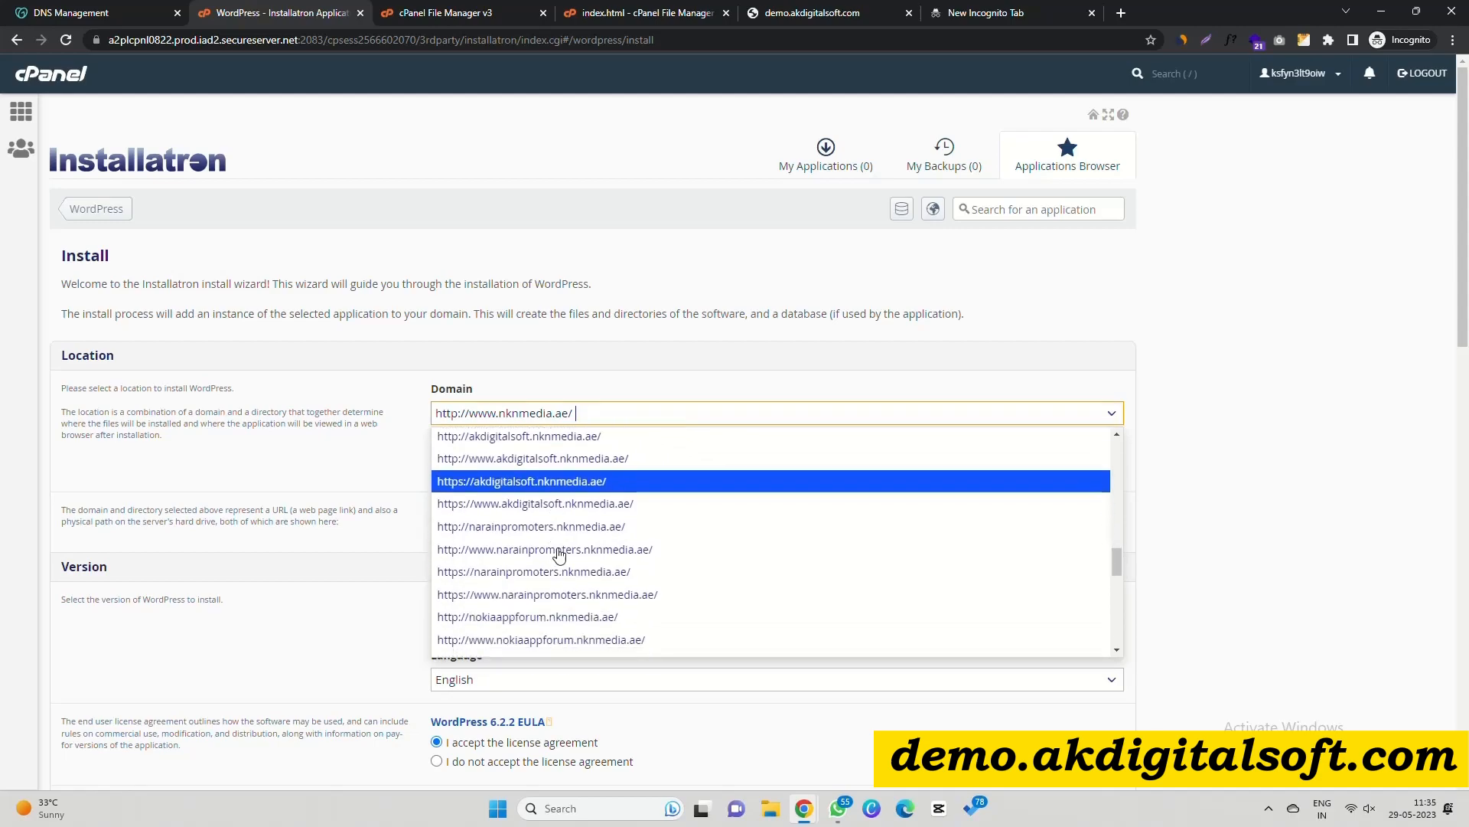
pyautogui.scroll(-6, 570, 533)
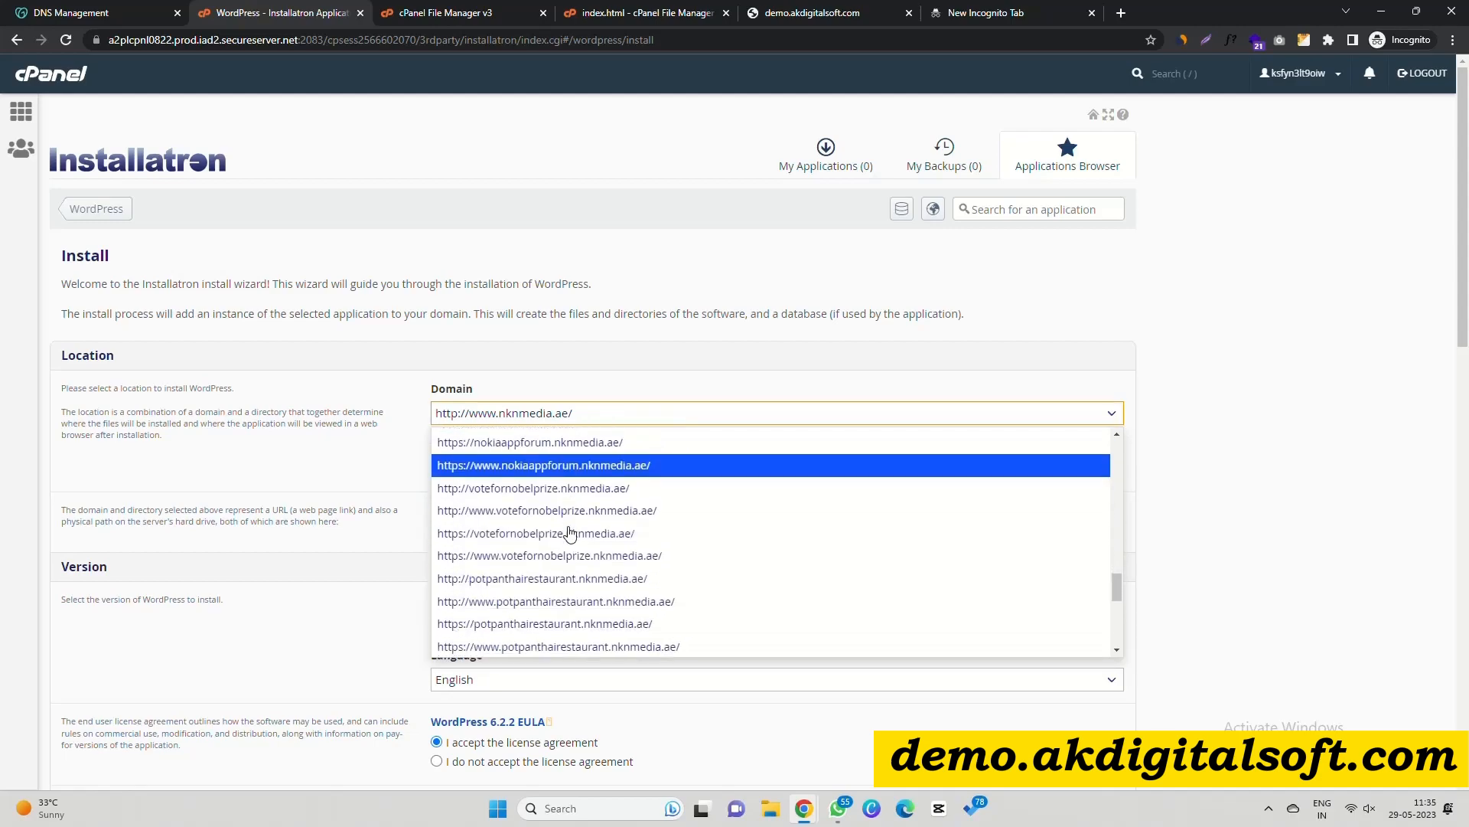
pyautogui.write('d')
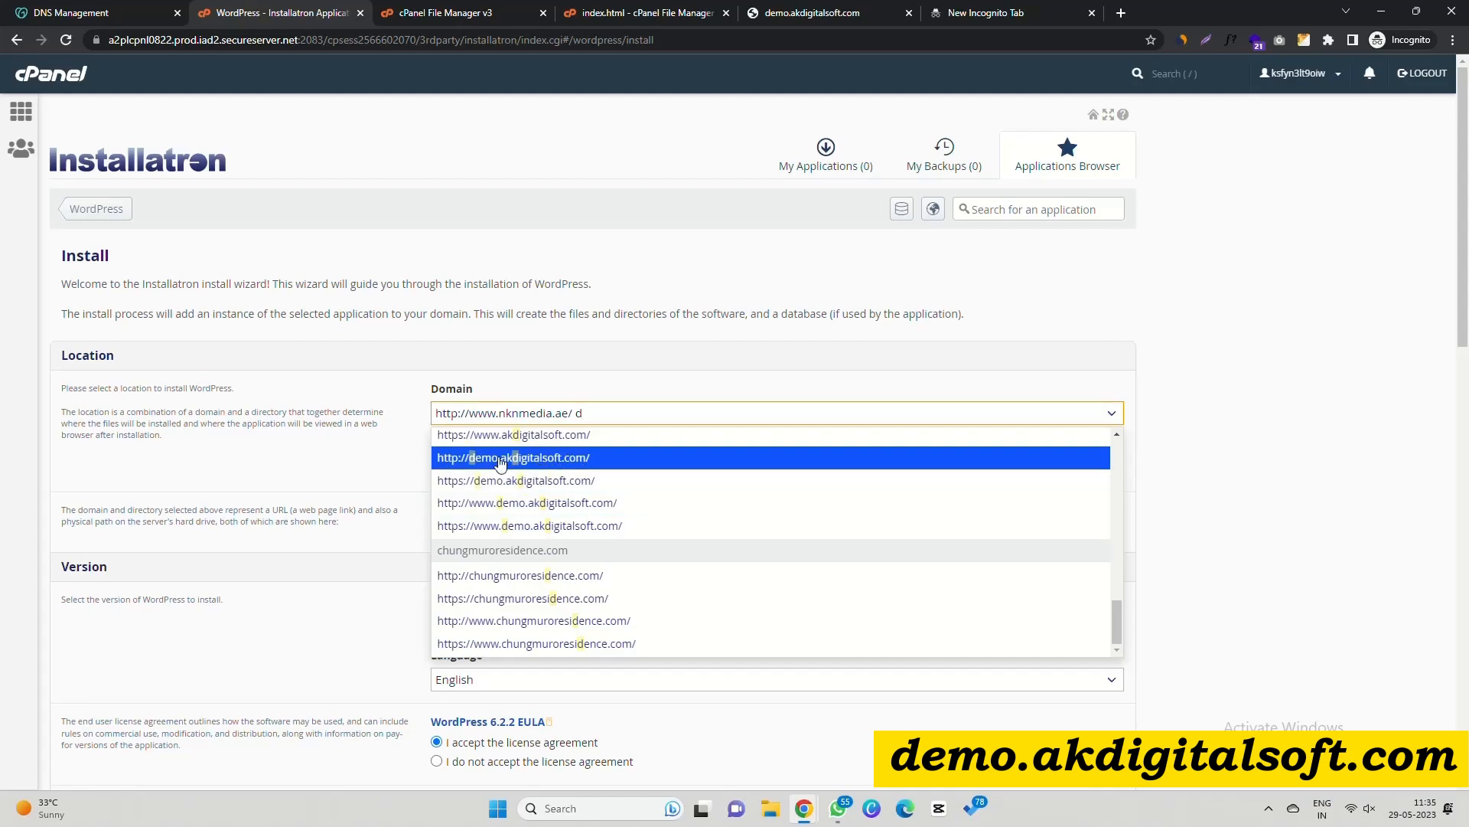
pyautogui.click(560, 459)
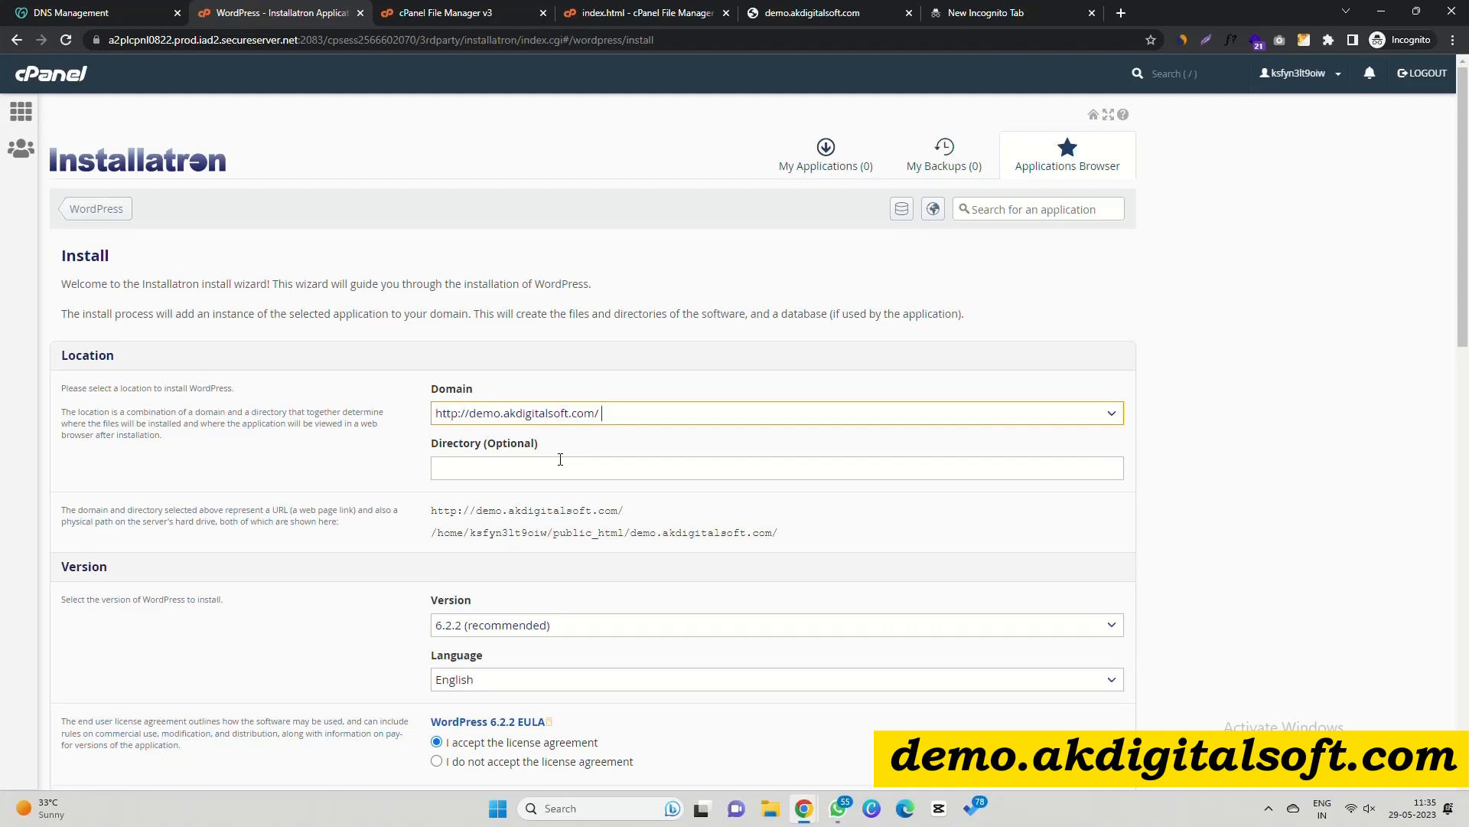
pyautogui.hotkey('ctrl', 'a')
pyautogui.press('BackSpace')
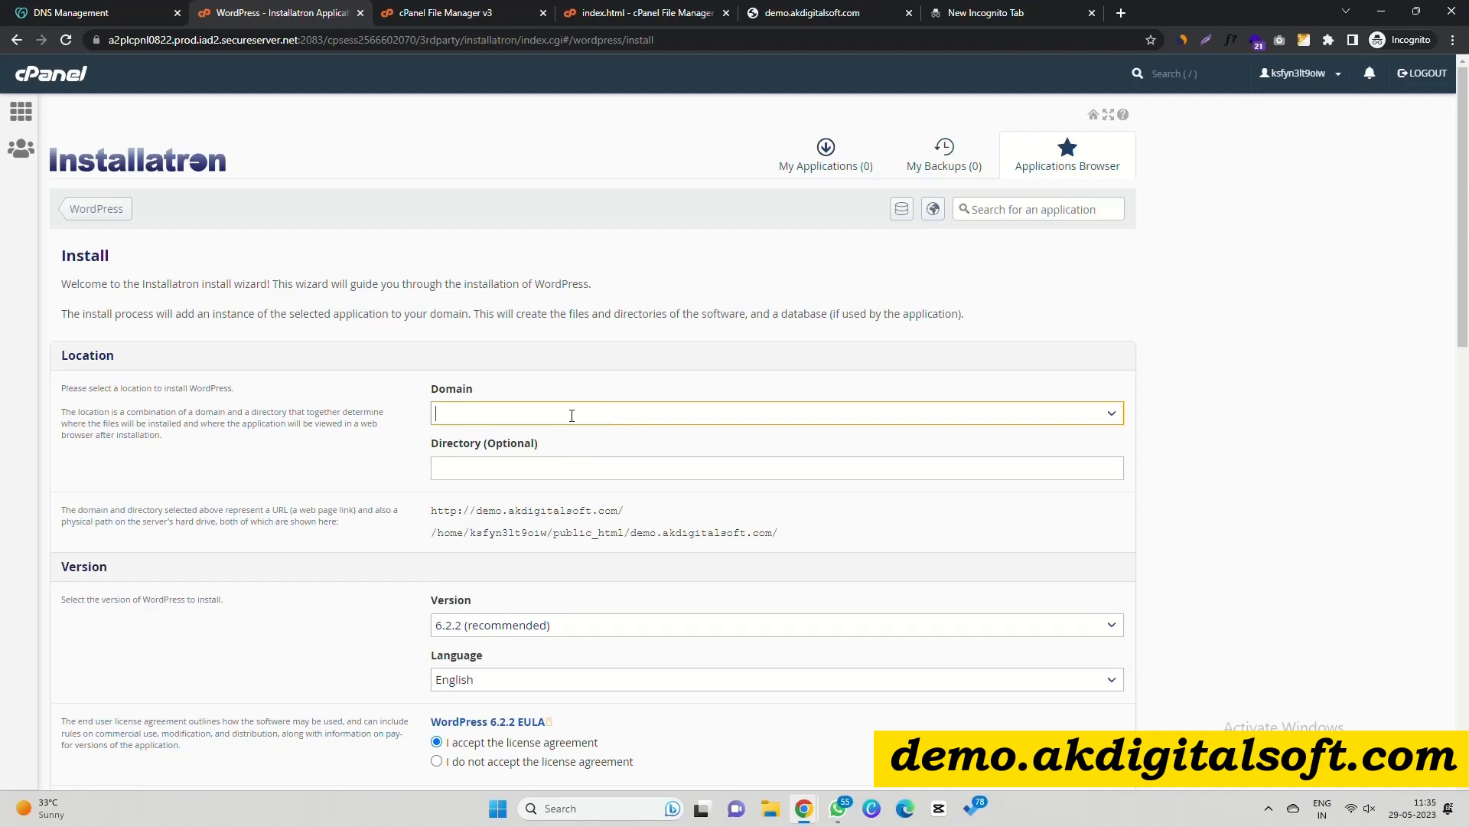
pyautogui.click(574, 409)
pyautogui.click(555, 439)
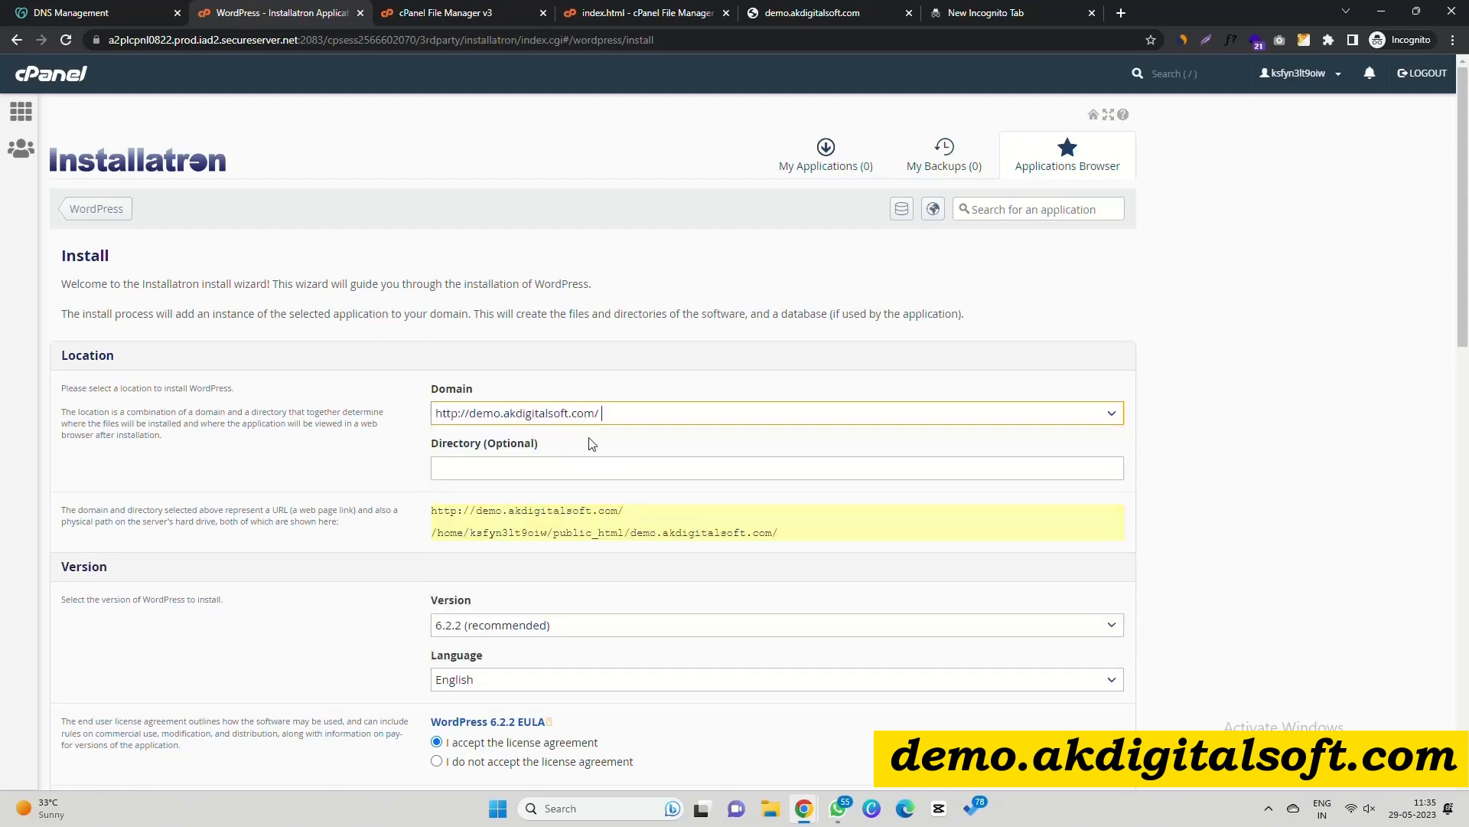
pyautogui.scroll(-1, 532, 516)
pyautogui.scroll(-1, 539, 505)
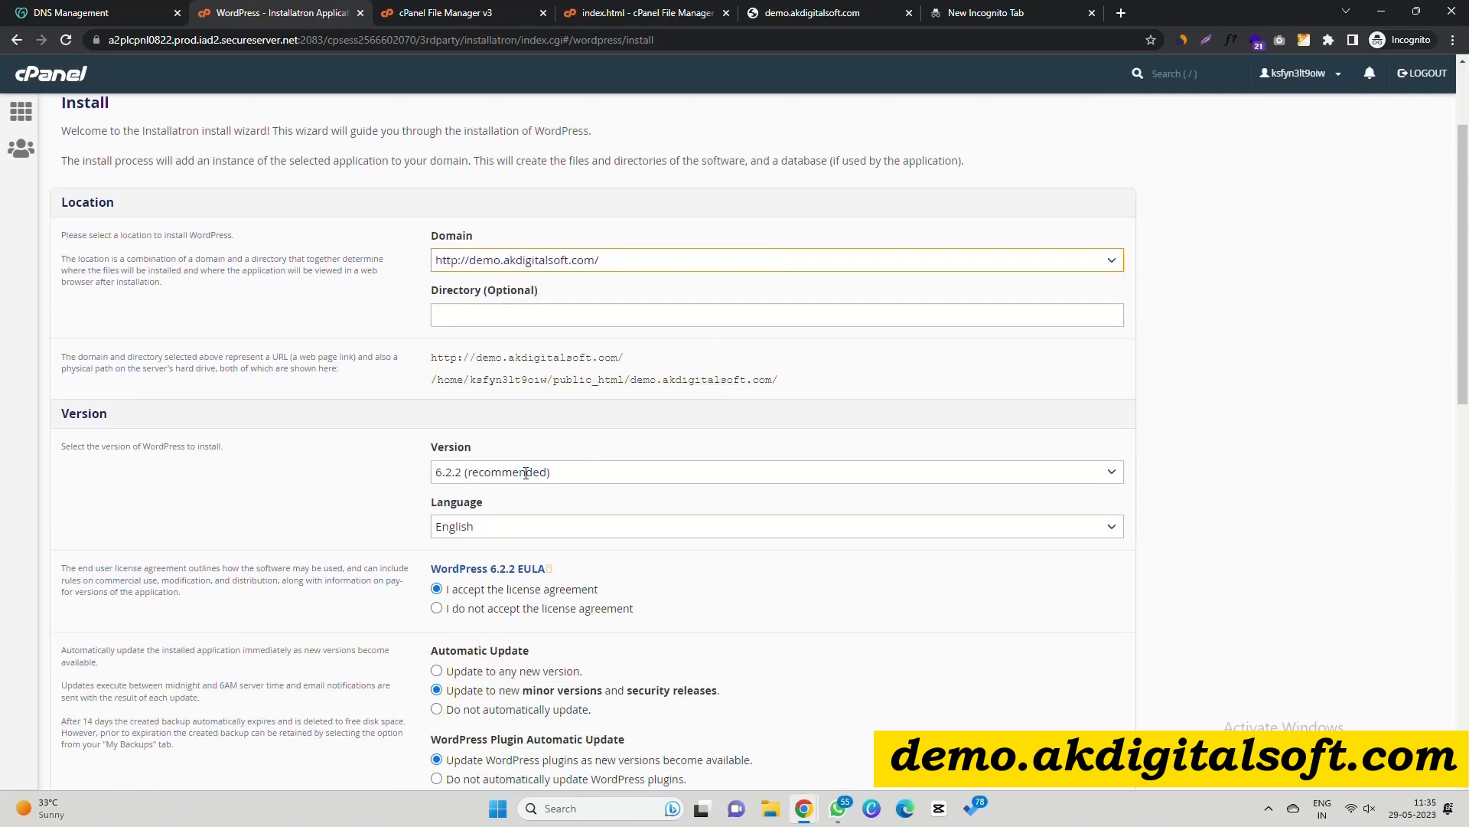
# Keep version 6.2.2 and turn off automatic core, plugin and theme updates and update backups.
pyautogui.click(526, 473)
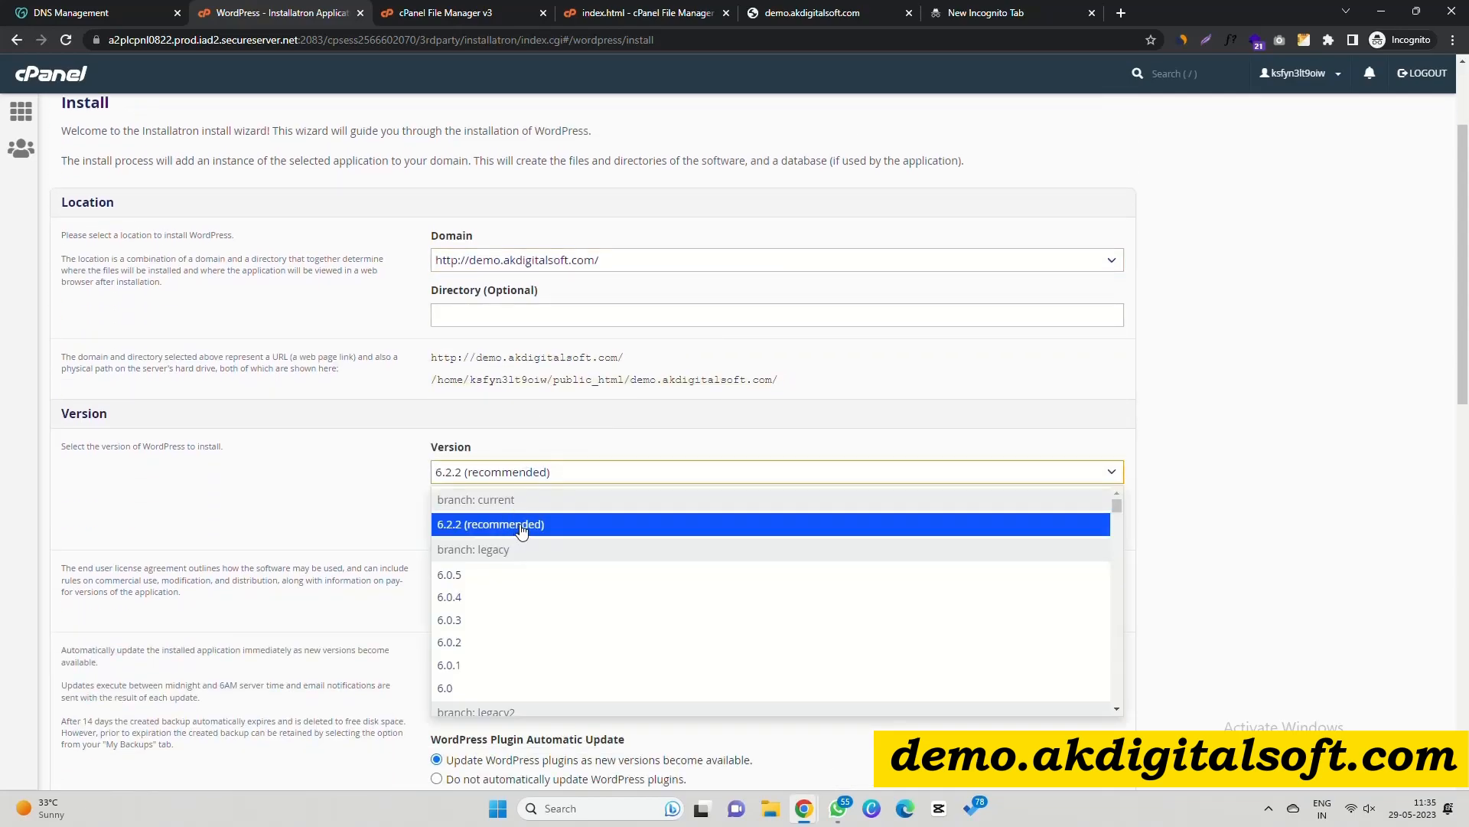
pyautogui.click(364, 491)
pyautogui.scroll(-3, 535, 459)
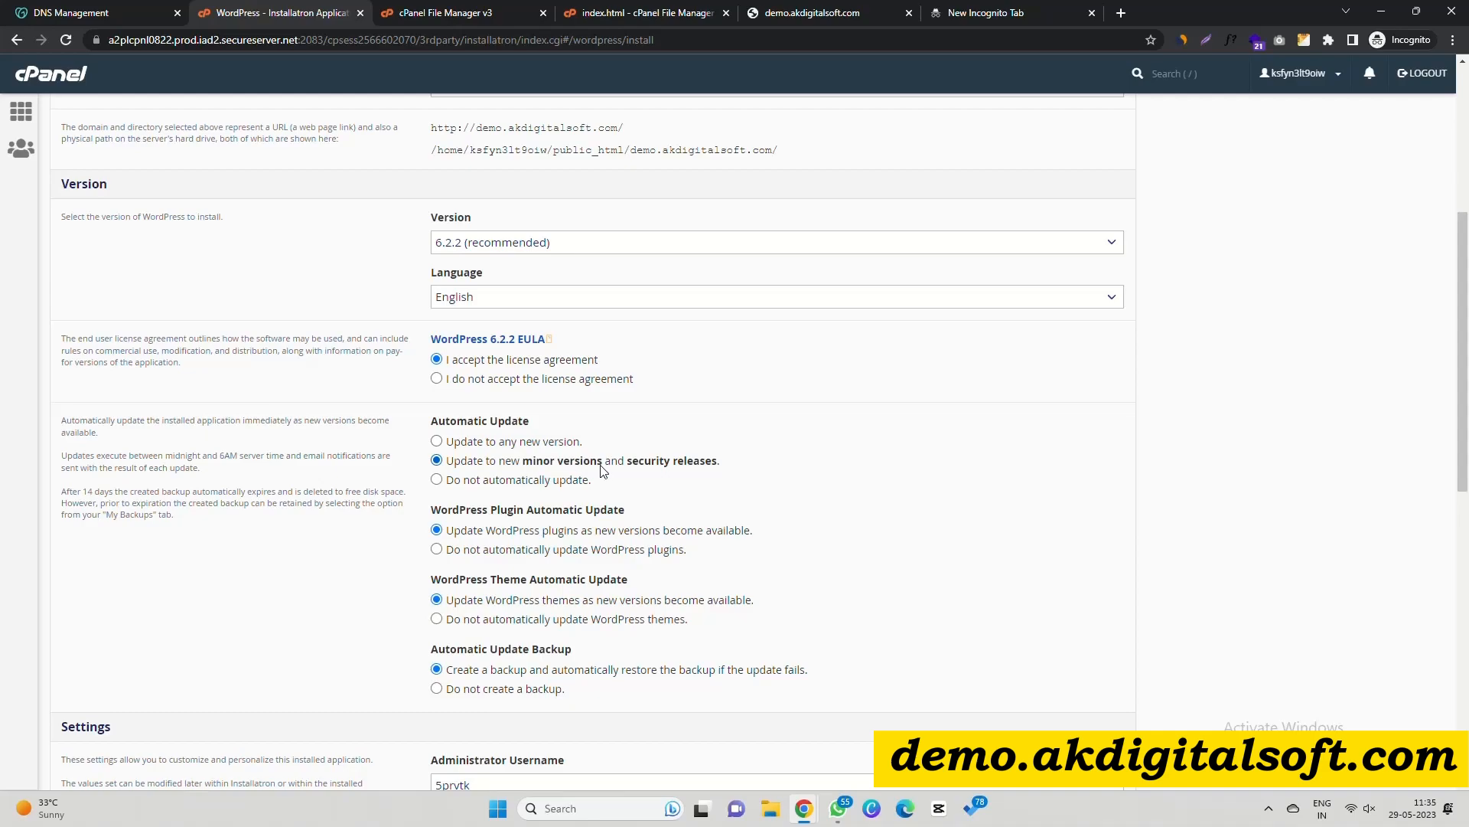
pyautogui.click(437, 480)
pyautogui.scroll(-2, 409, 513)
pyautogui.scroll(-1, 406, 519)
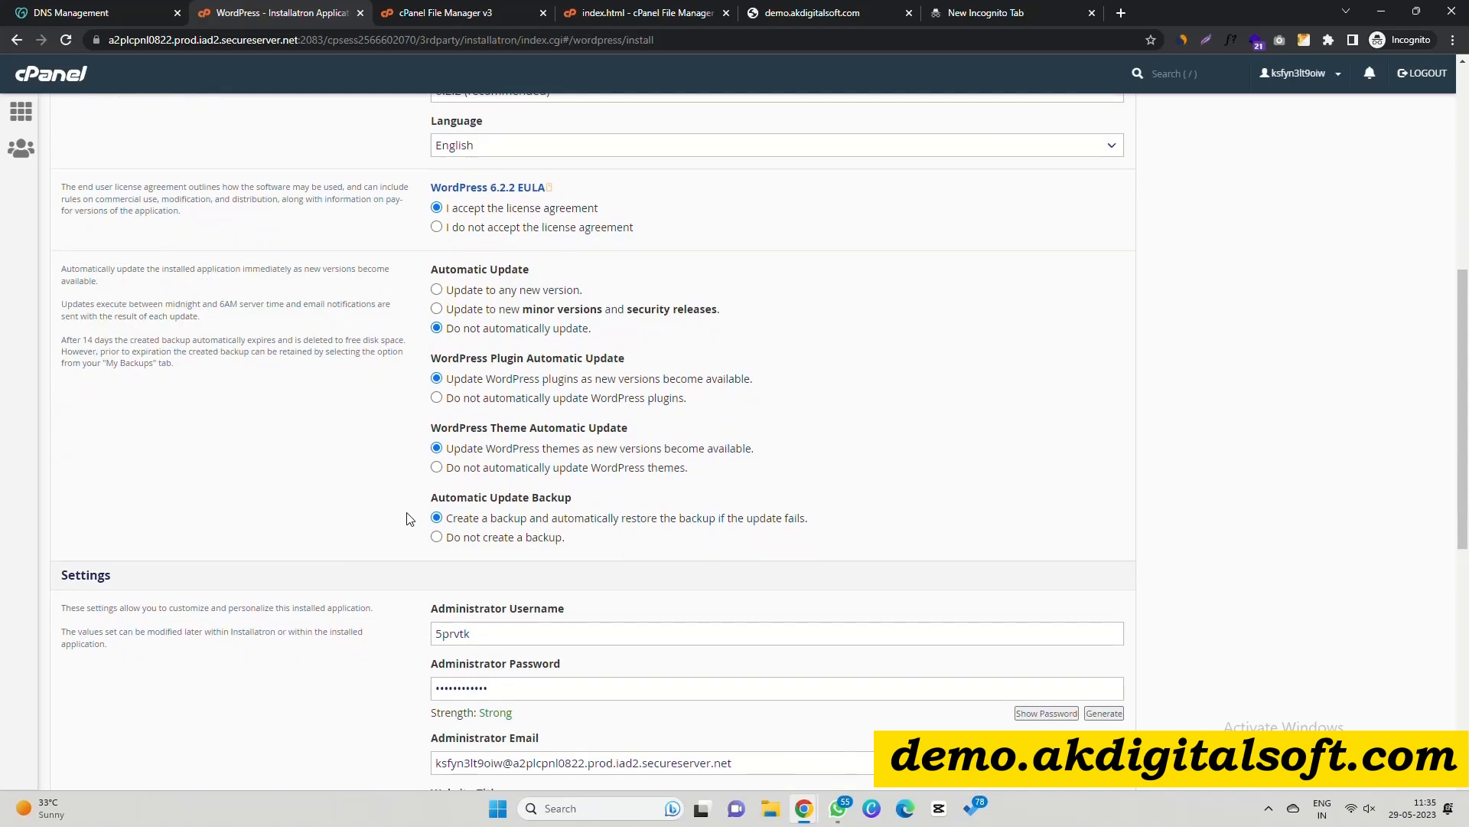
pyautogui.click(437, 397)
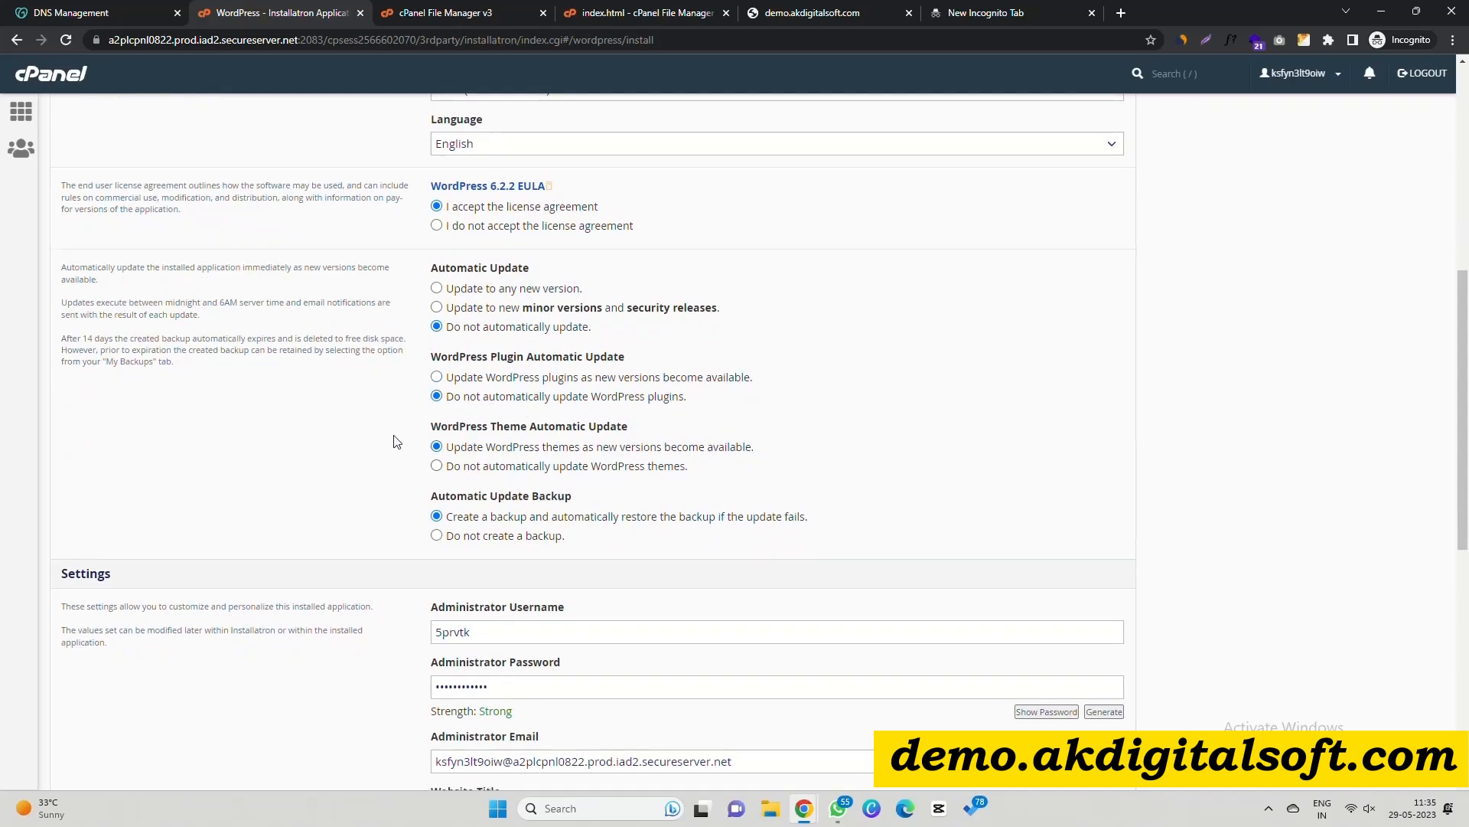
pyautogui.click(437, 467)
pyautogui.click(460, 537)
pyautogui.scroll(-2, 417, 571)
# Change the administrator username to admin.
pyautogui.moveTo(488, 479); pyautogui.dragTo(426, 481)
pyautogui.write('admin')
pyautogui.press('Tab')
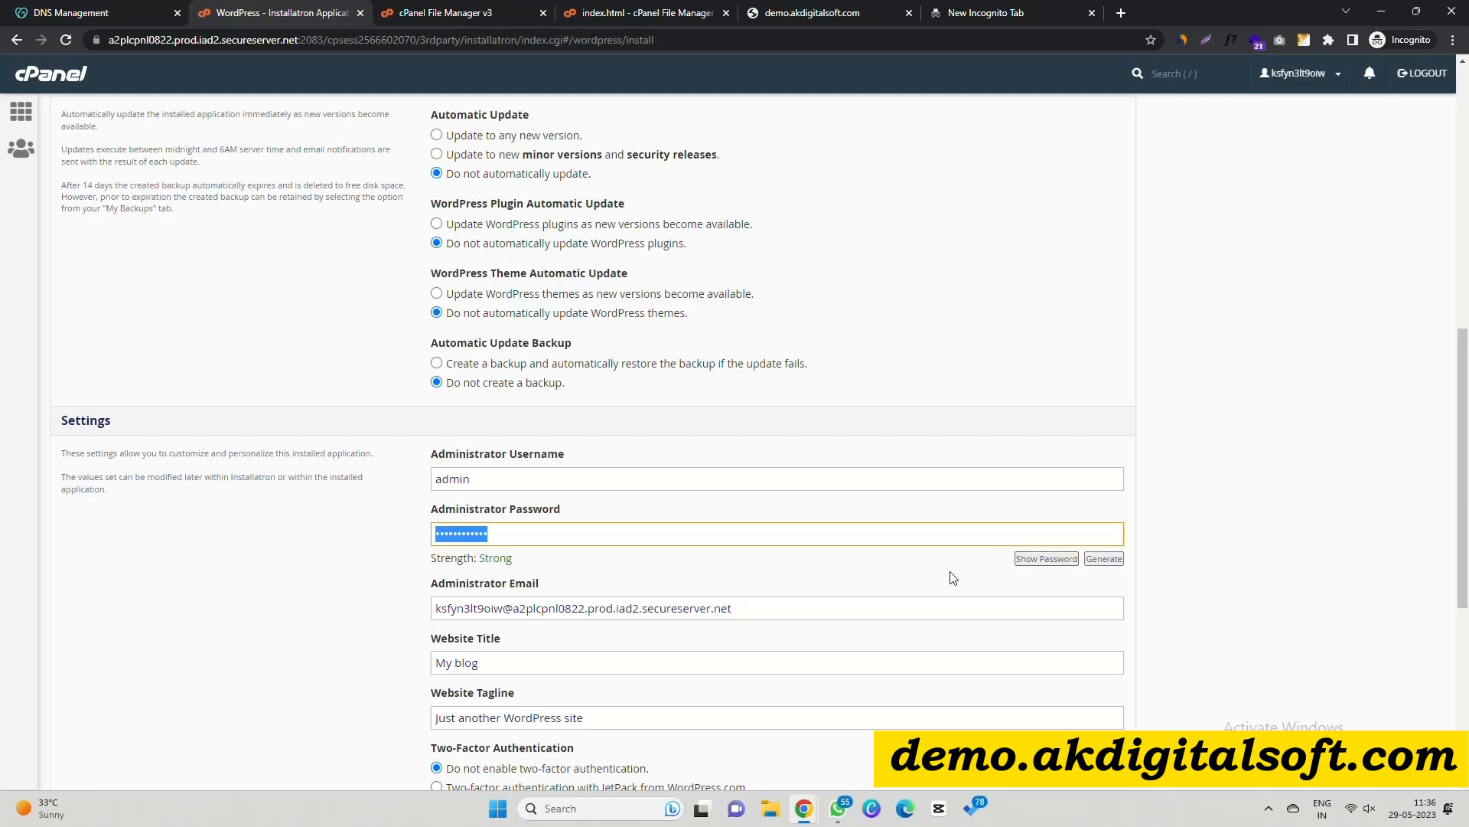
# Reveal the administrator password and paste a copy into a new Notepad note.
pyautogui.click(1060, 559)
pyautogui.press('super+r')
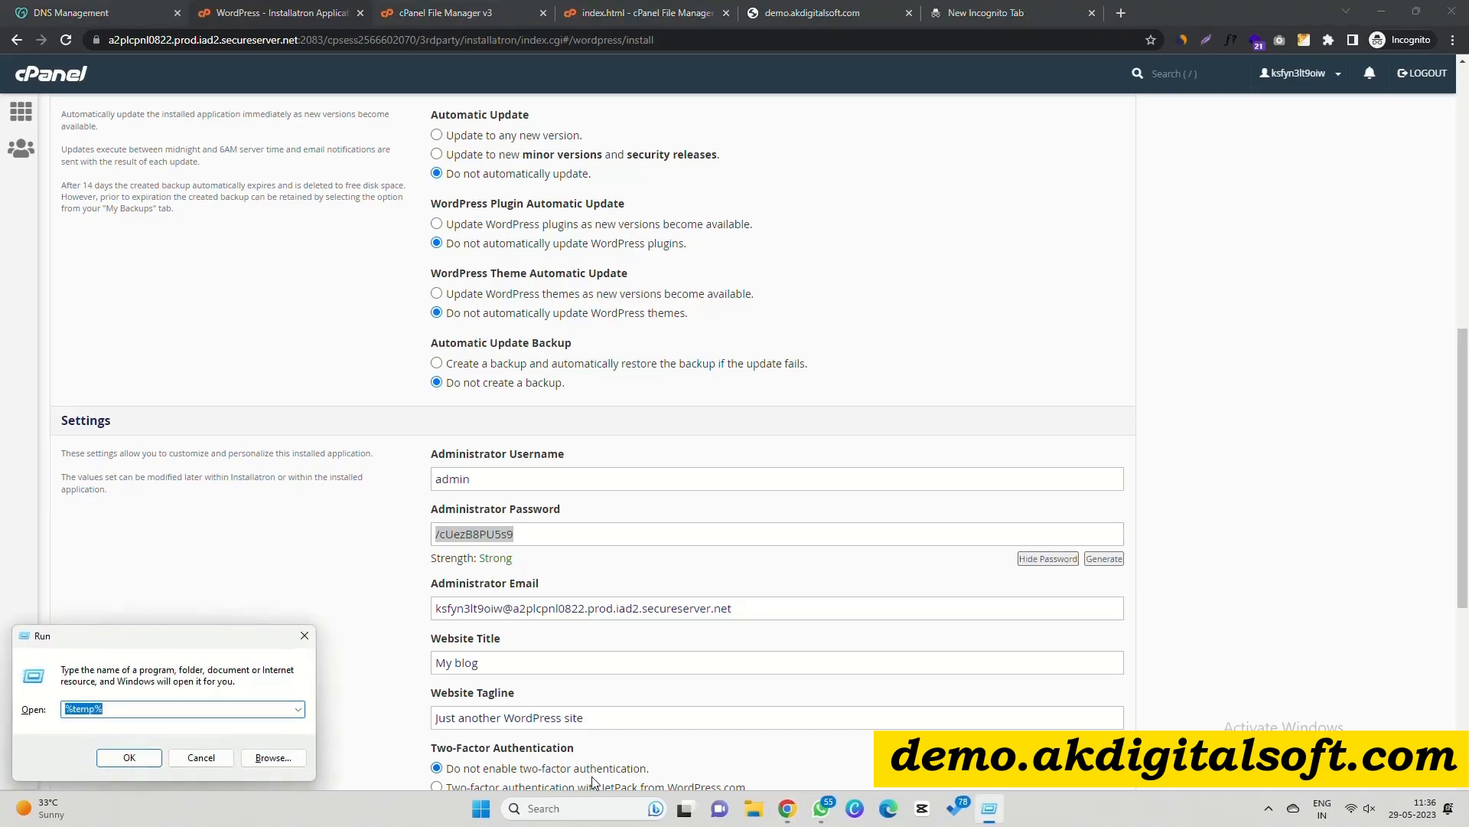
pyautogui.write('no')
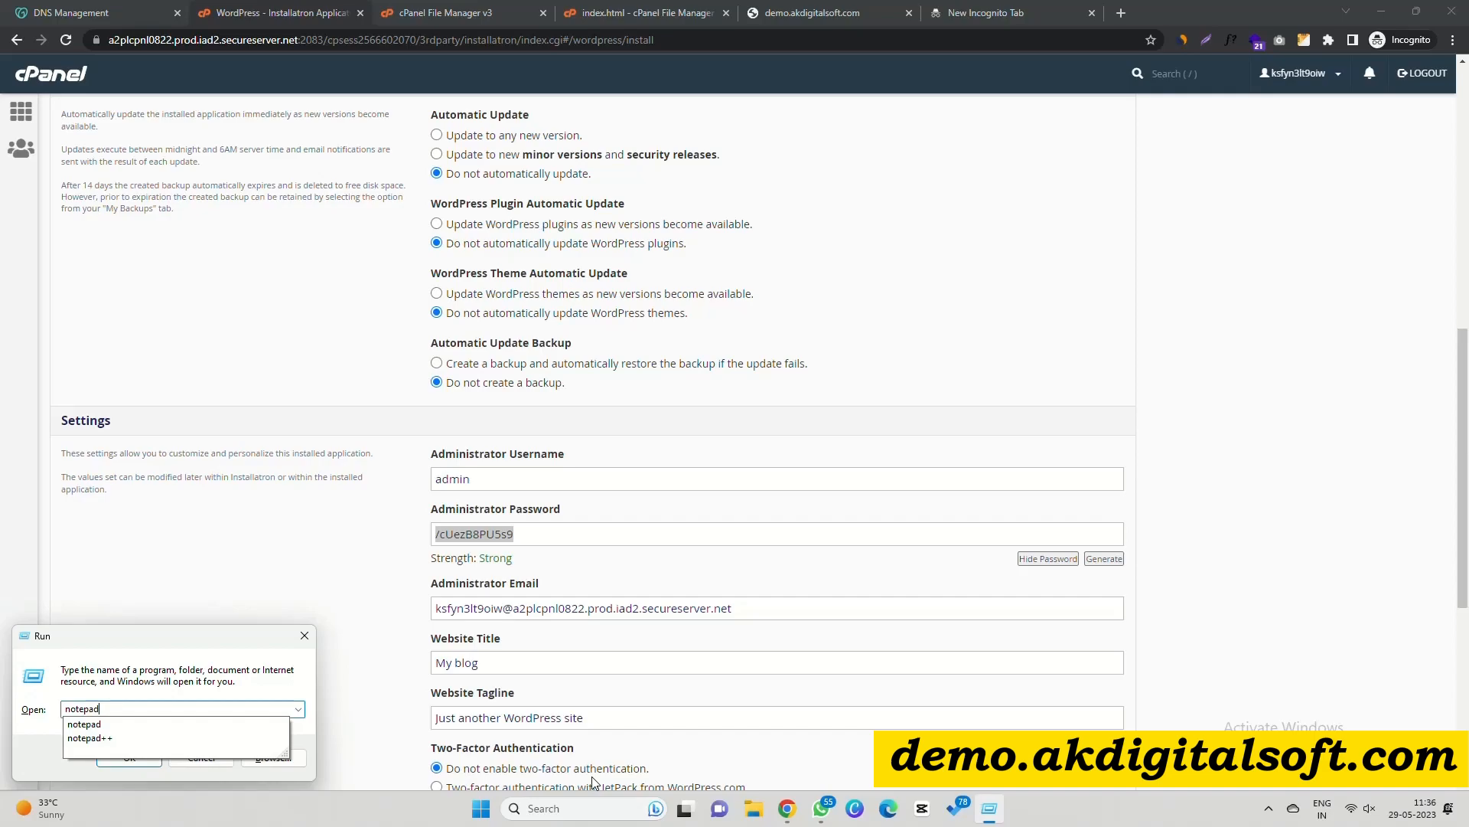
pyautogui.press('Return')
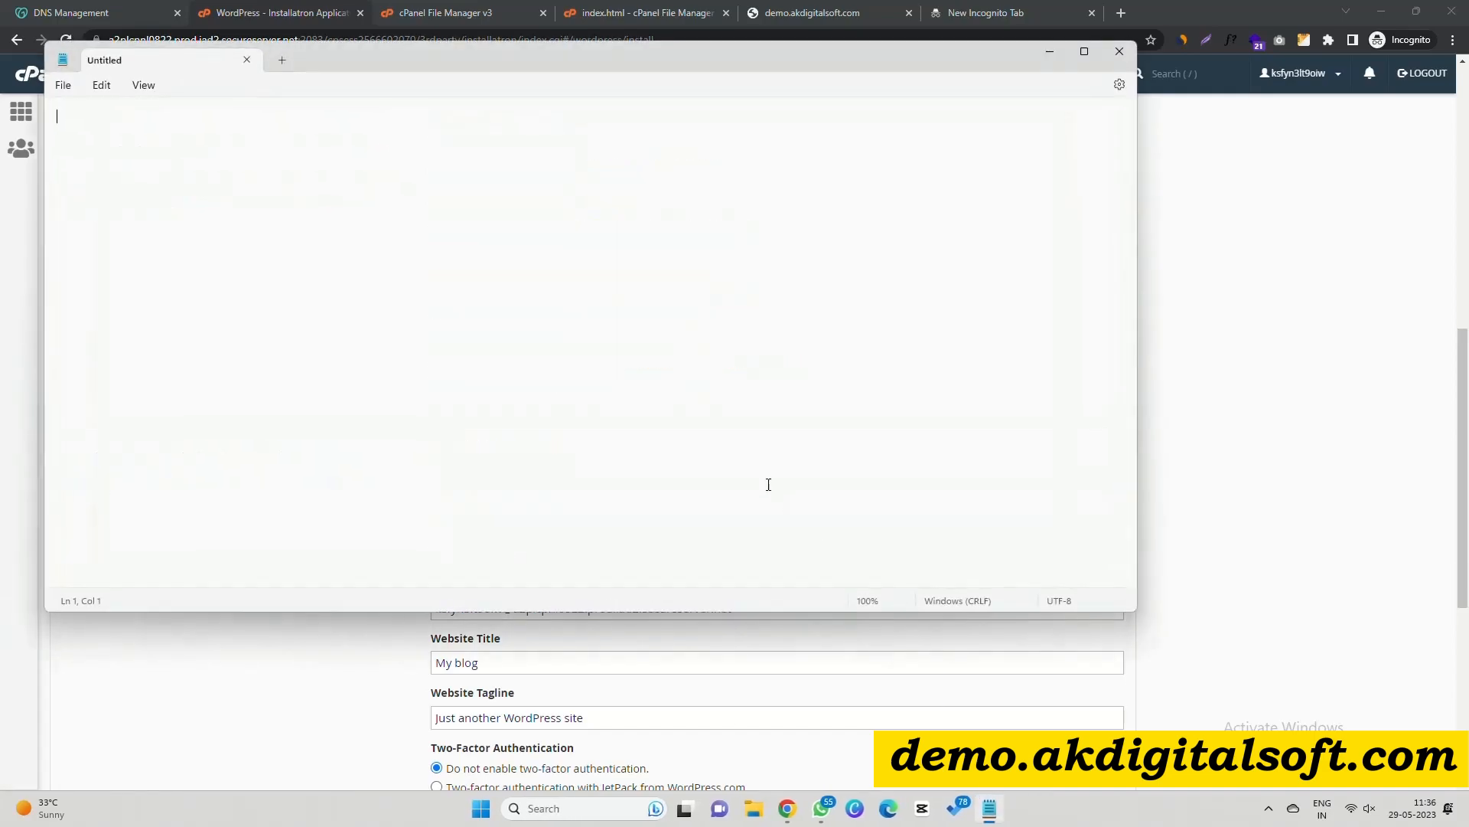
pyautogui.hotkey('ctrl', 'v')
pyautogui.hotkey('alt', 'Tab')
# Title the site 'Demo AK Digital Soft' and clear the Website Tagline.
pyautogui.scroll(-2, 600, 532)
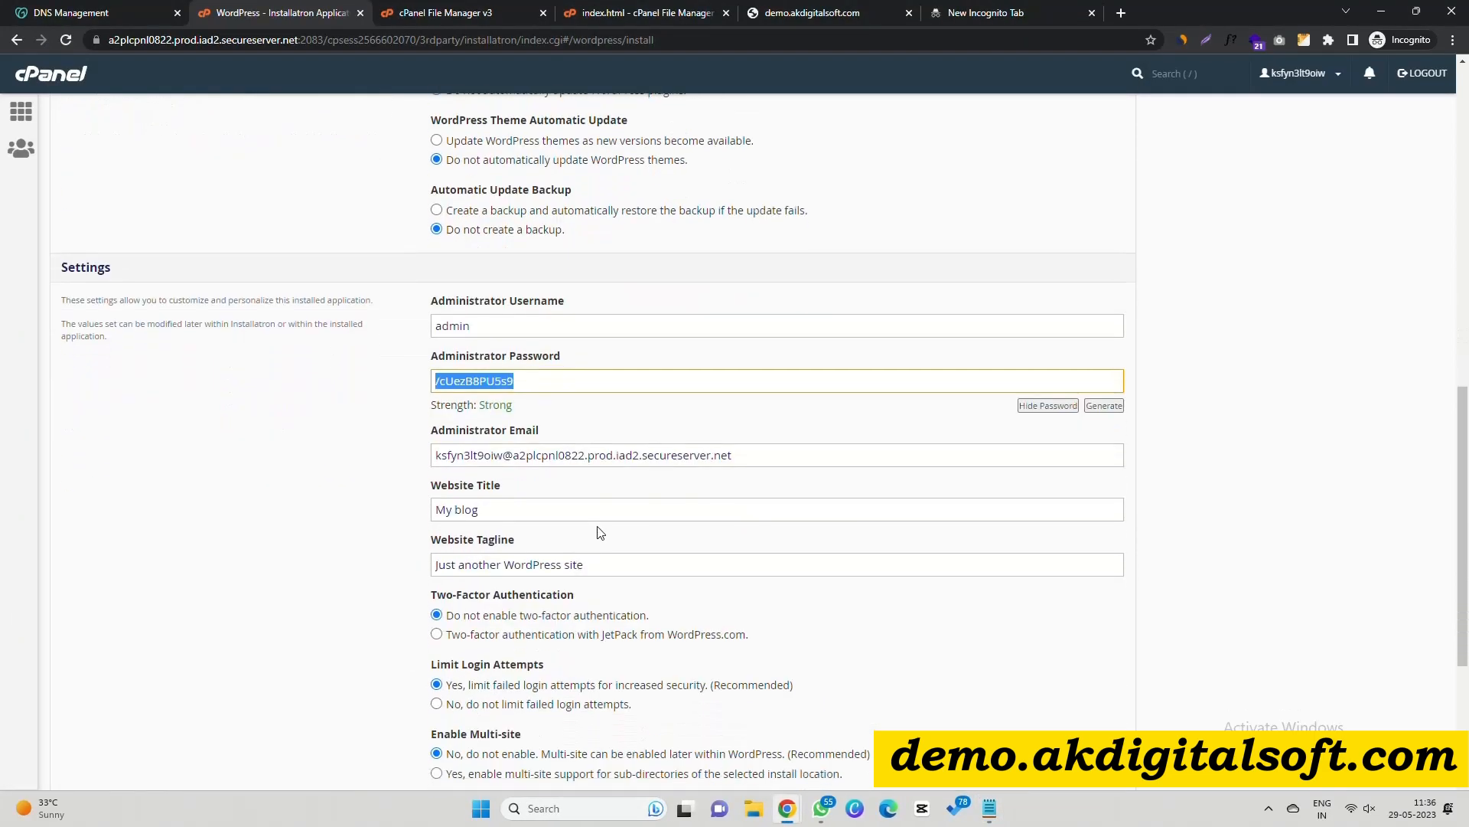
pyautogui.tripleClick(520, 514)
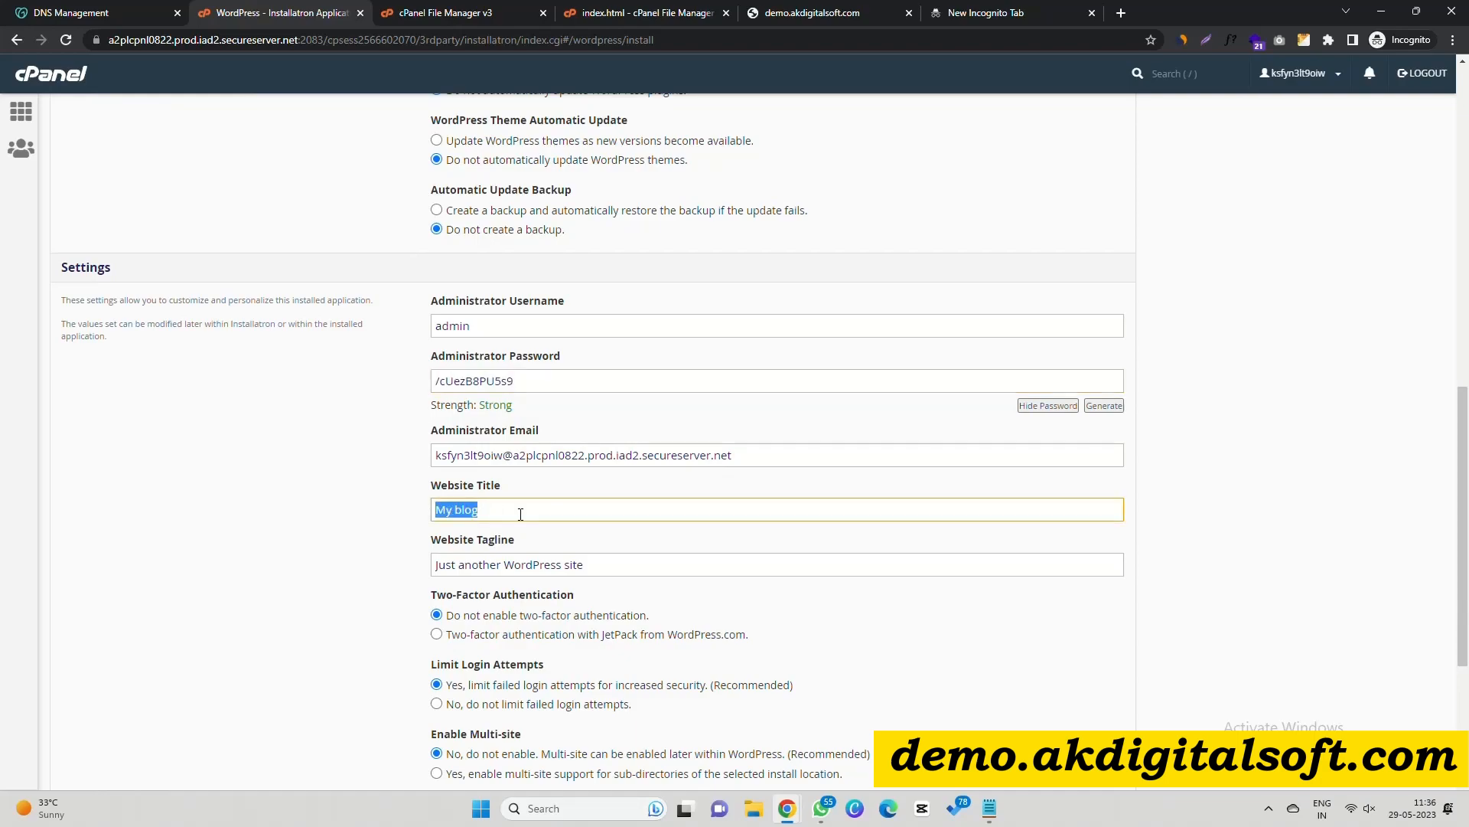
pyautogui.write('Demo AK Digital Soft')
pyautogui.tripleClick(589, 566)
pyautogui.press('BackSpace')
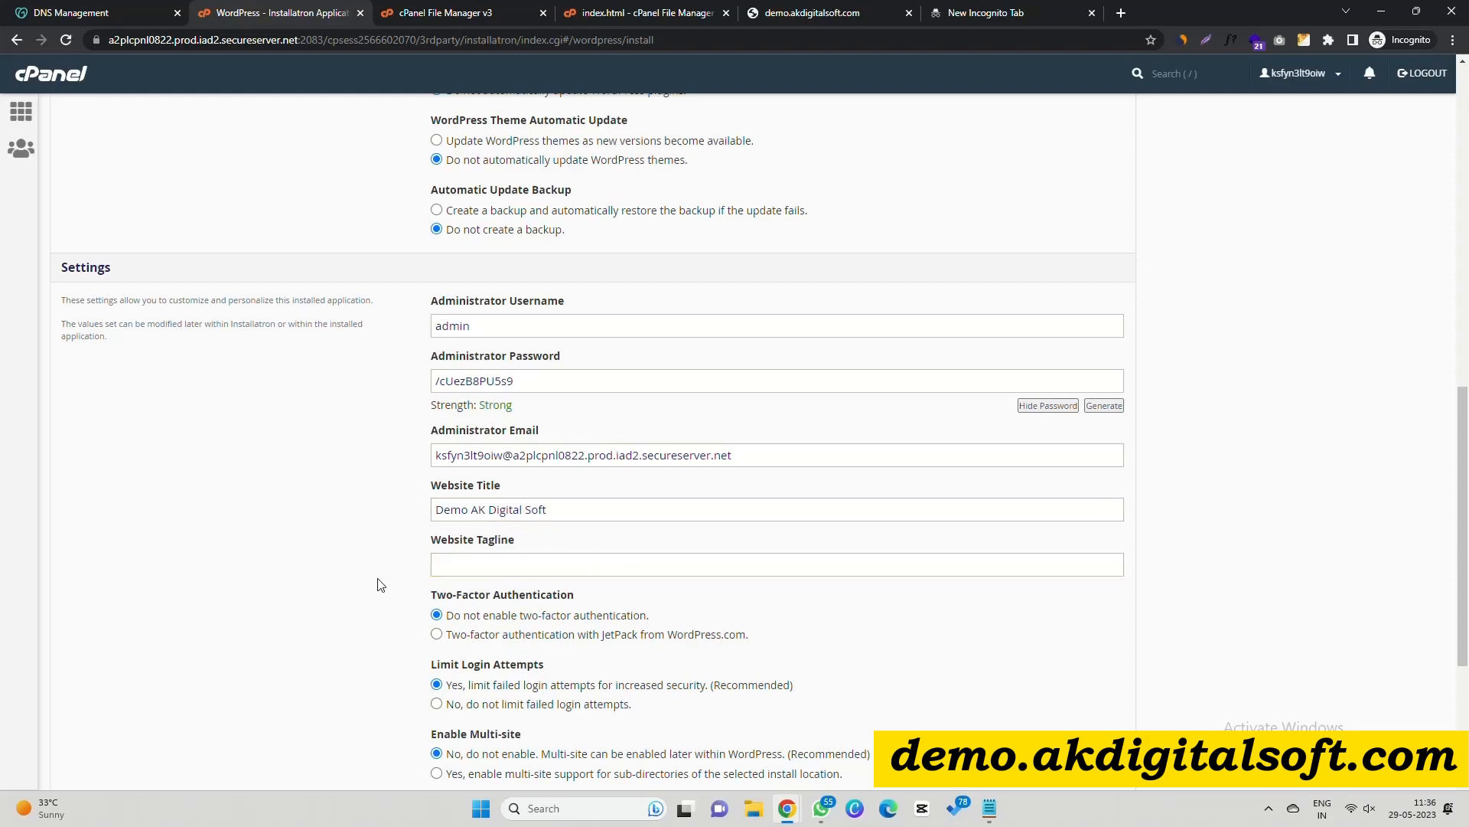
pyautogui.scroll(-2, 407, 564)
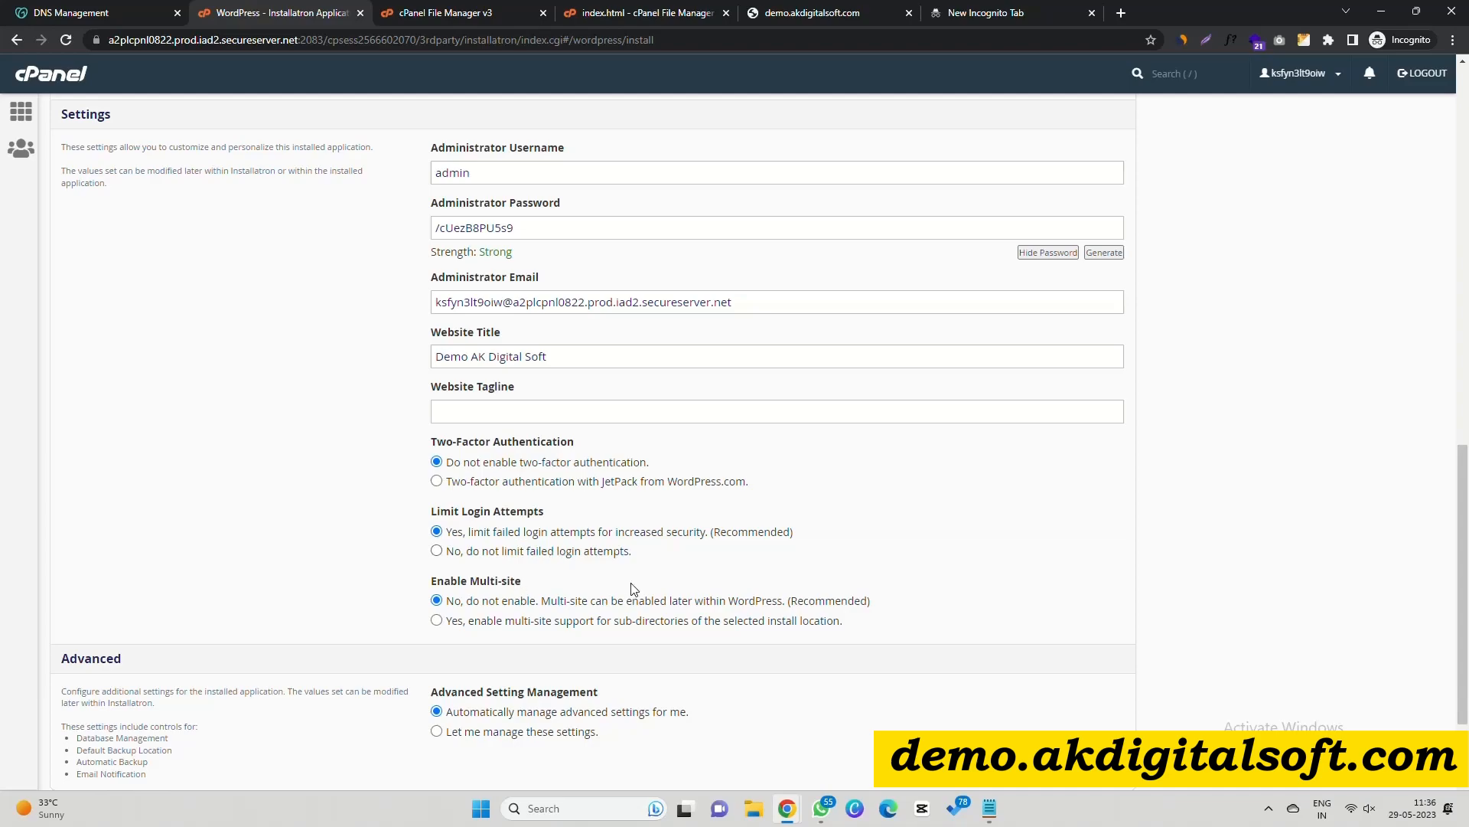
pyautogui.scroll(-1, 461, 530)
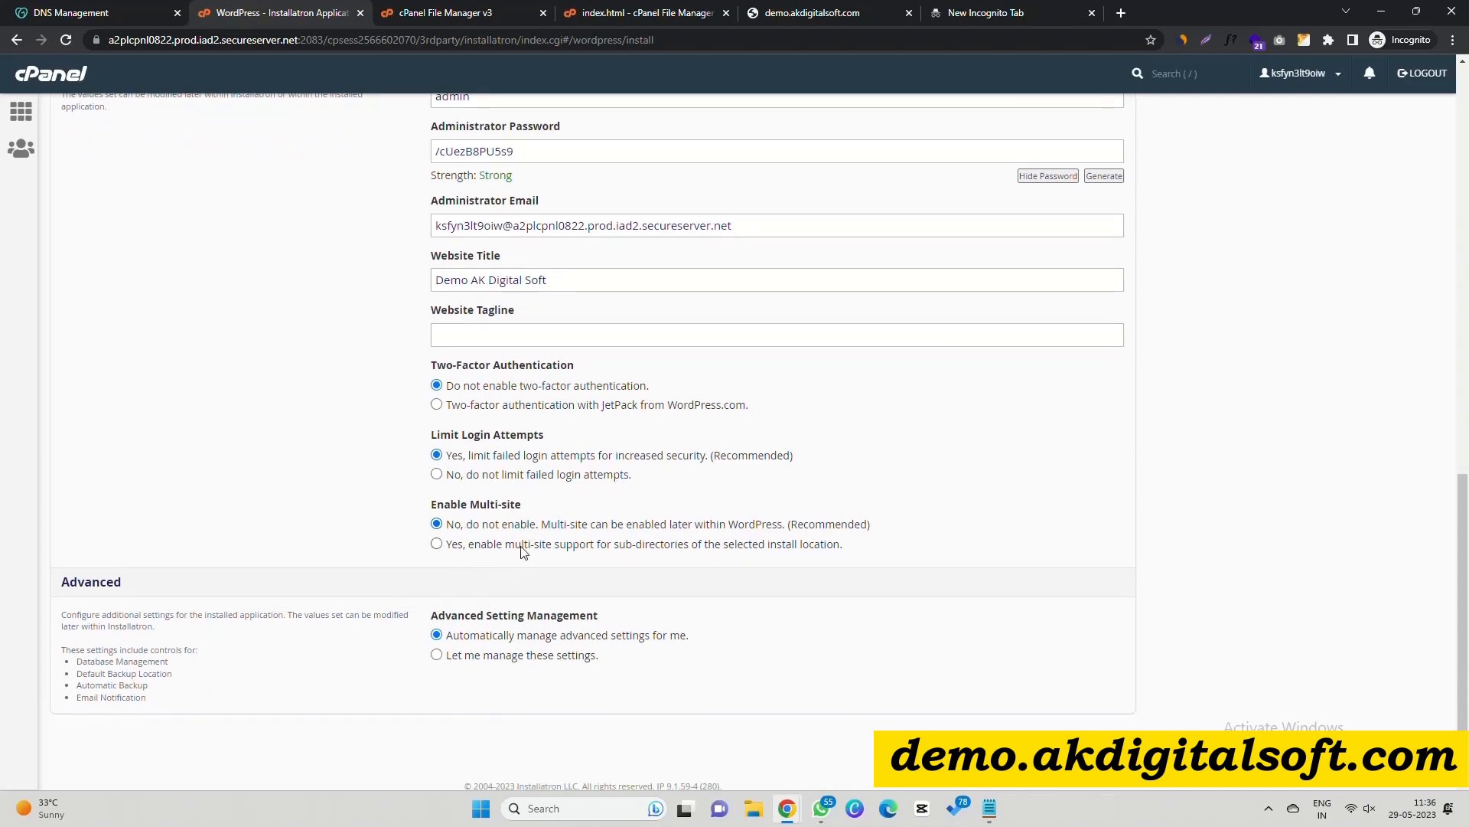
pyautogui.scroll(-1, 518, 559)
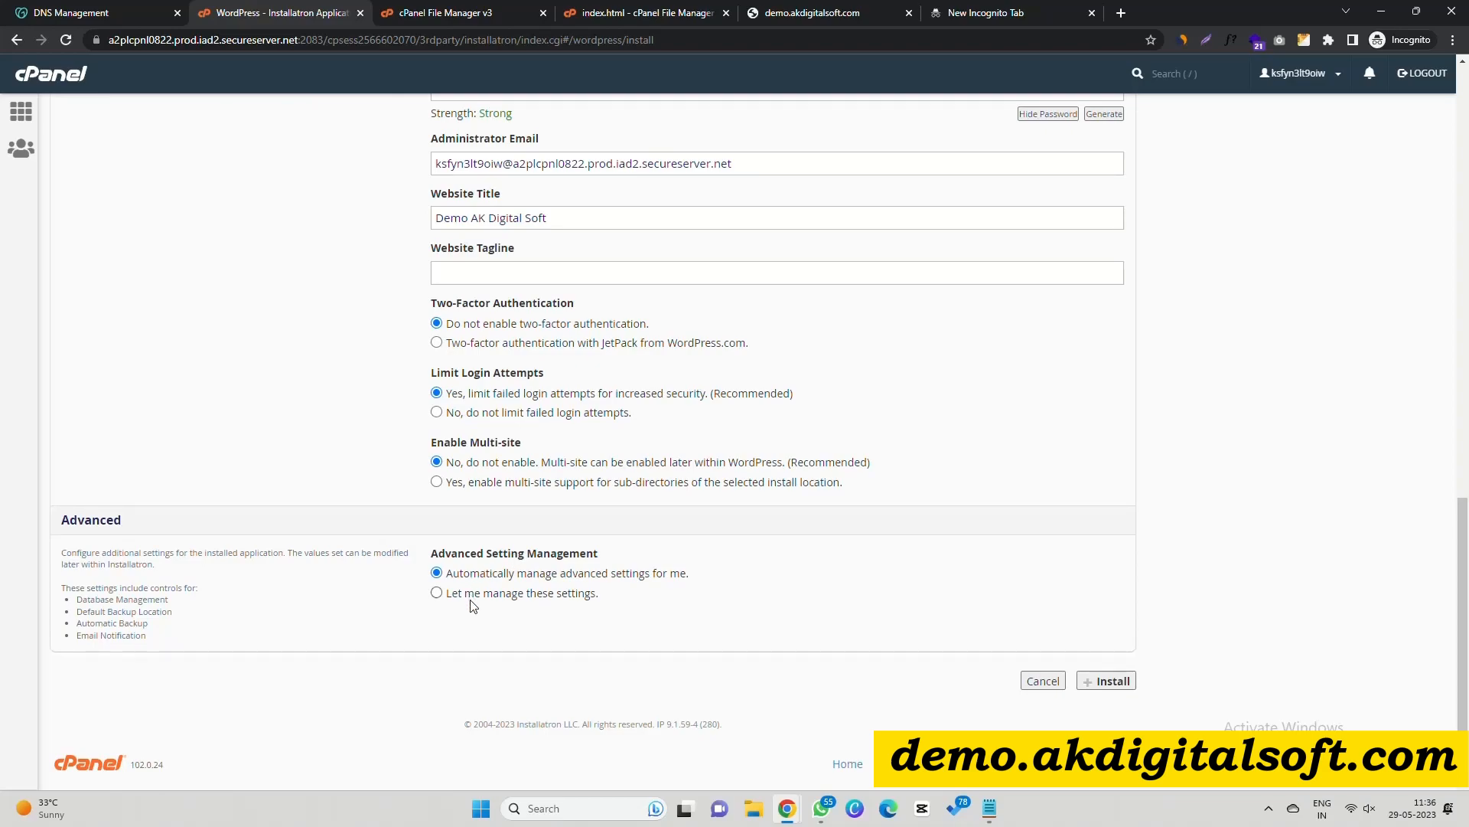
# Run the WordPress 6.2.2 installation for Demo AK Digital Soft.
pyautogui.click(1110, 680)
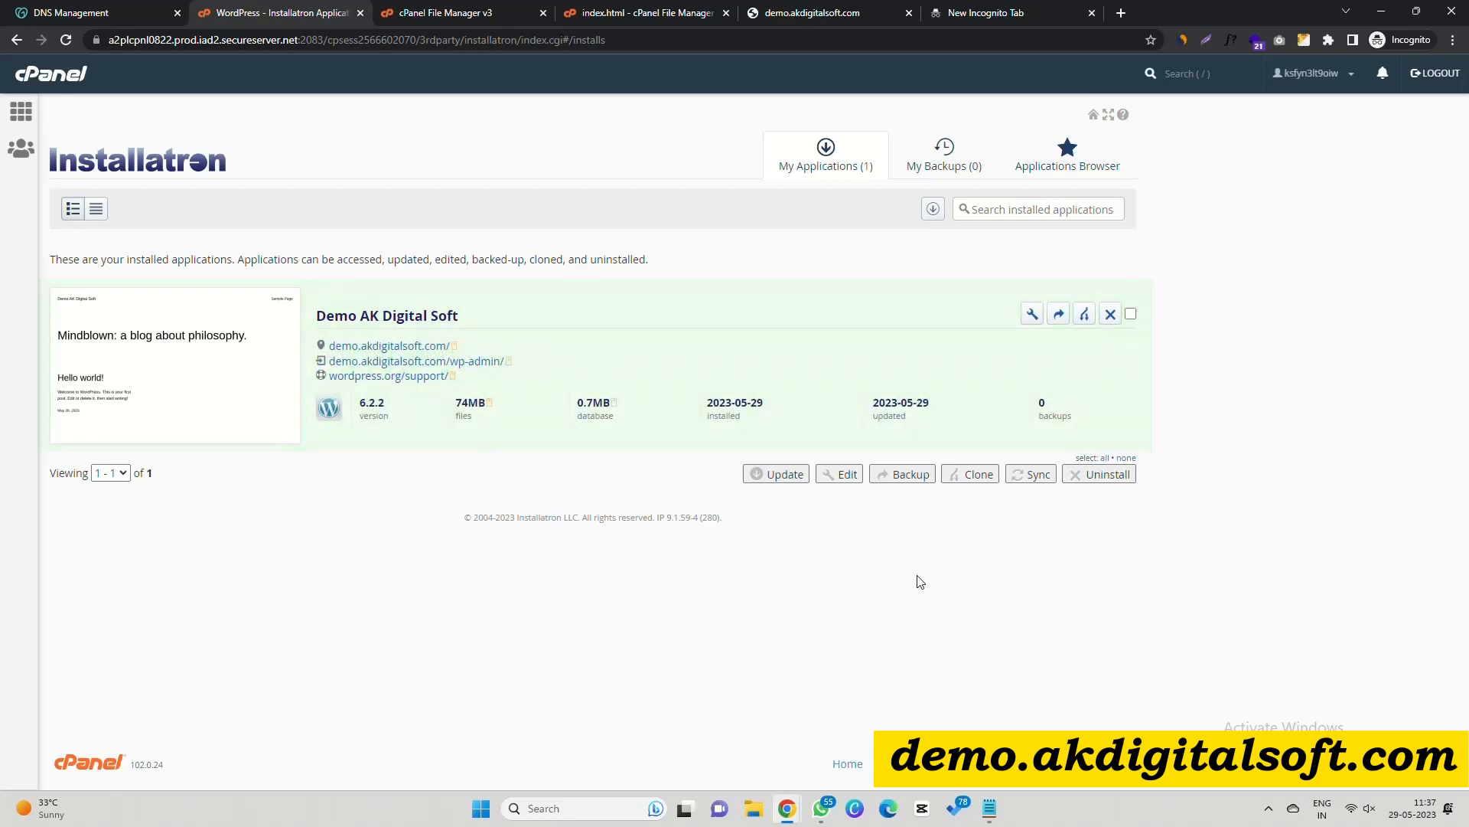
# Open the new site's admin dashboard in a new tab and view its installed plugins.
pyautogui.middleClick(407, 356)
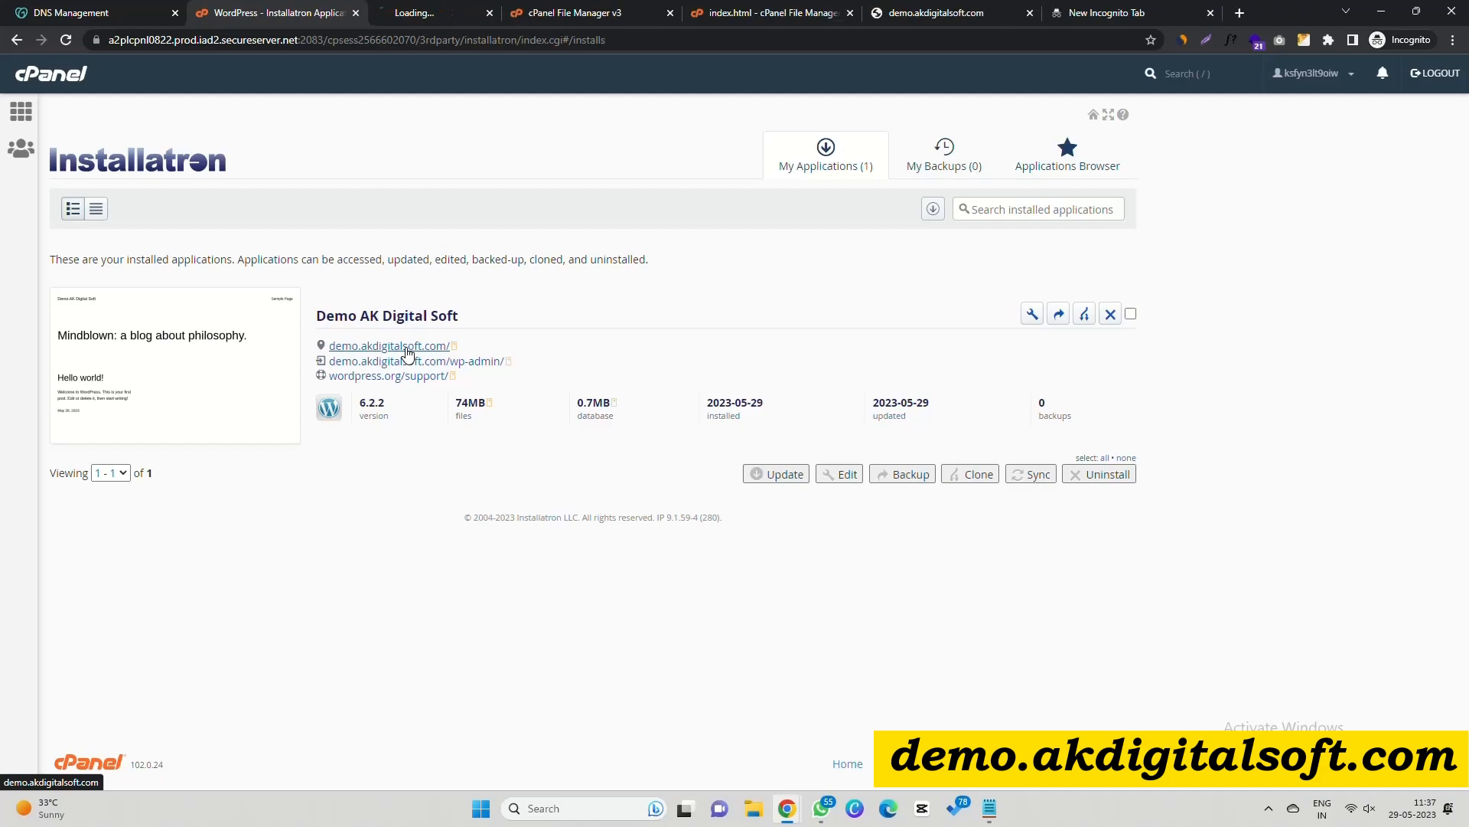
pyautogui.click(440, 12)
pyautogui.scroll(-2, 459, 386)
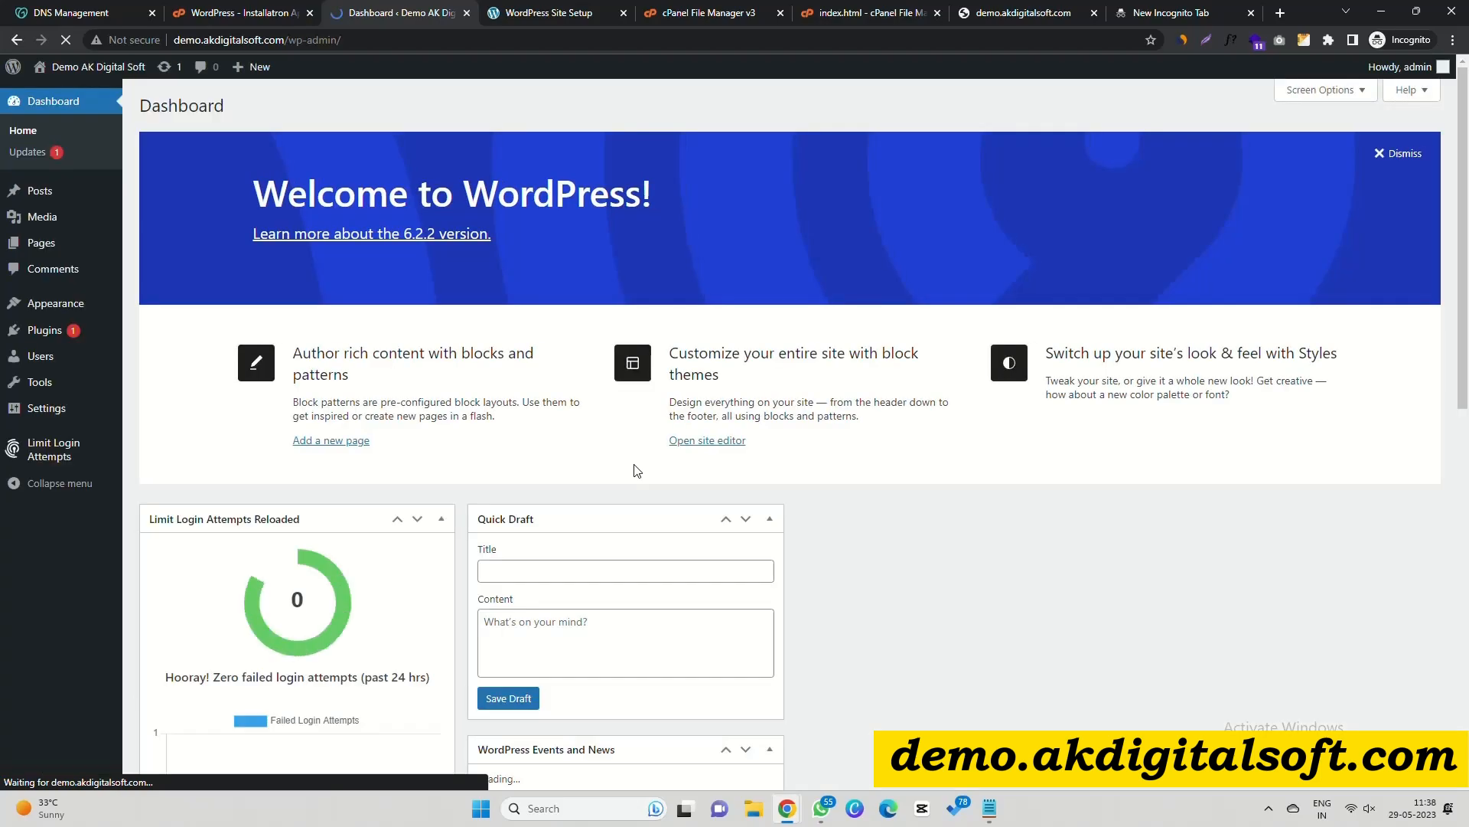
pyautogui.scroll(-2, 548, 440)
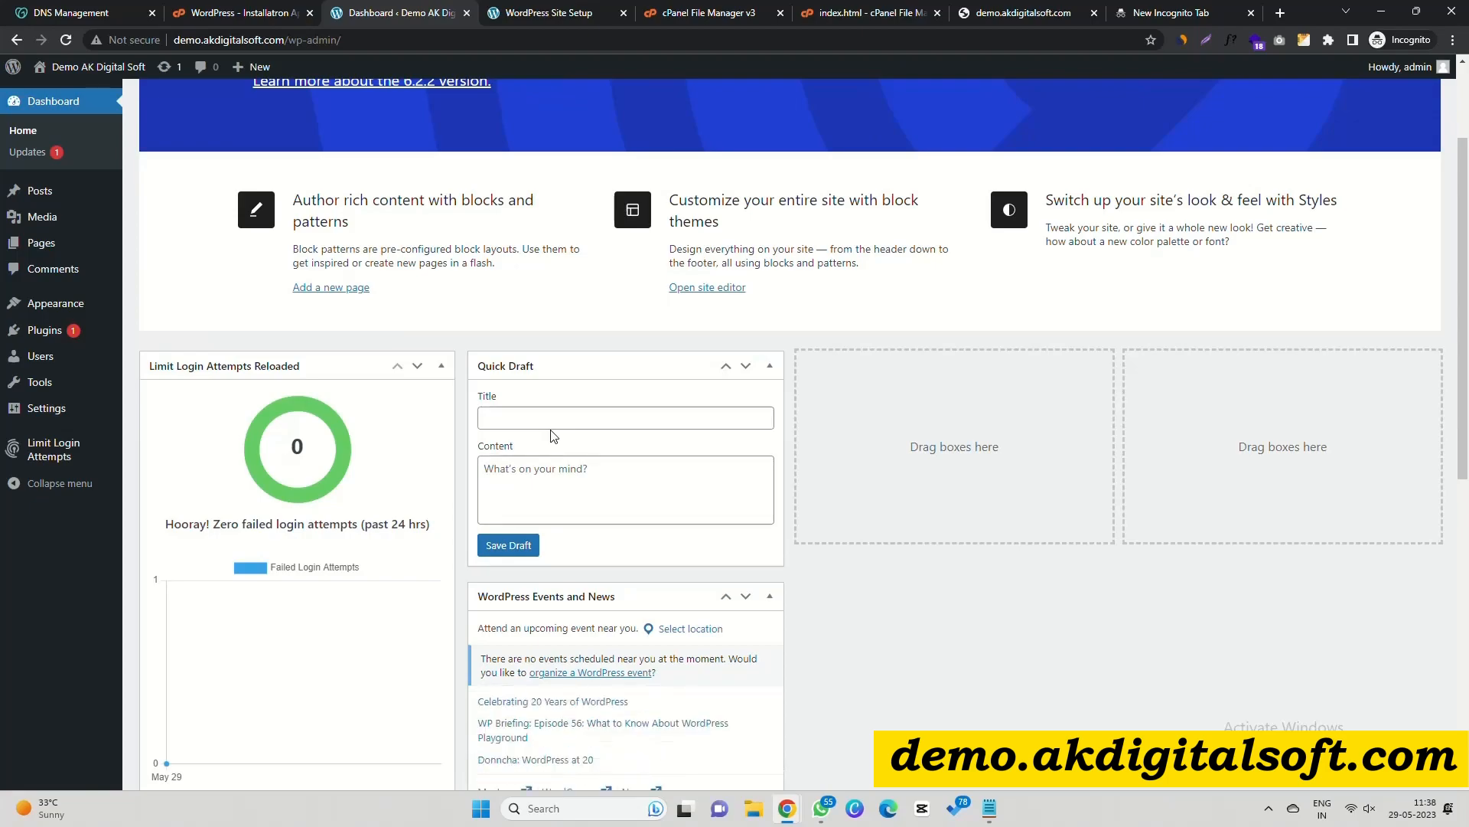
pyautogui.click(69, 337)
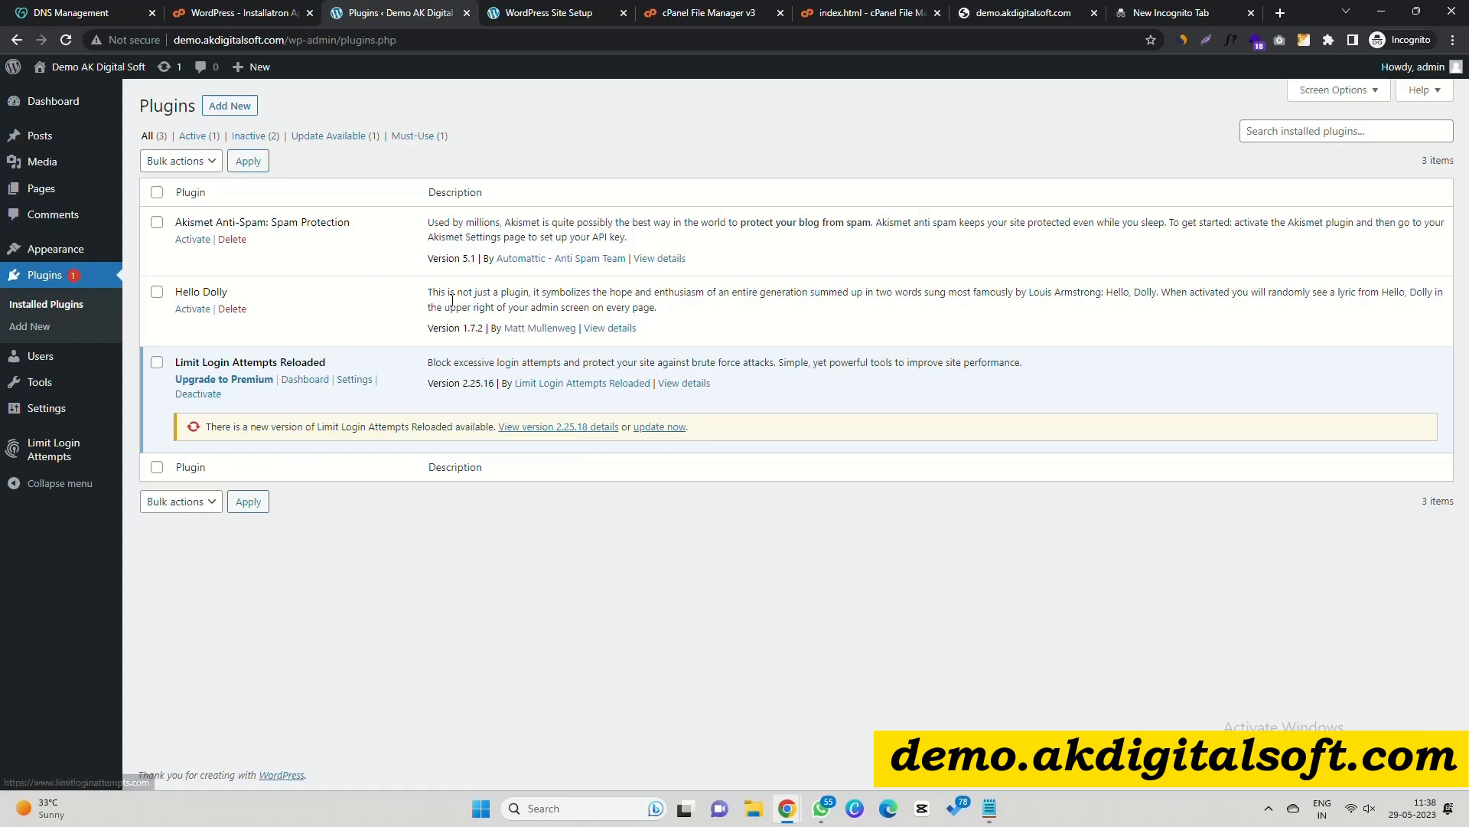
# Visit the live demo.akdigitalsoft.com homepage from the admin bar.
pyautogui.moveTo(76, 67)
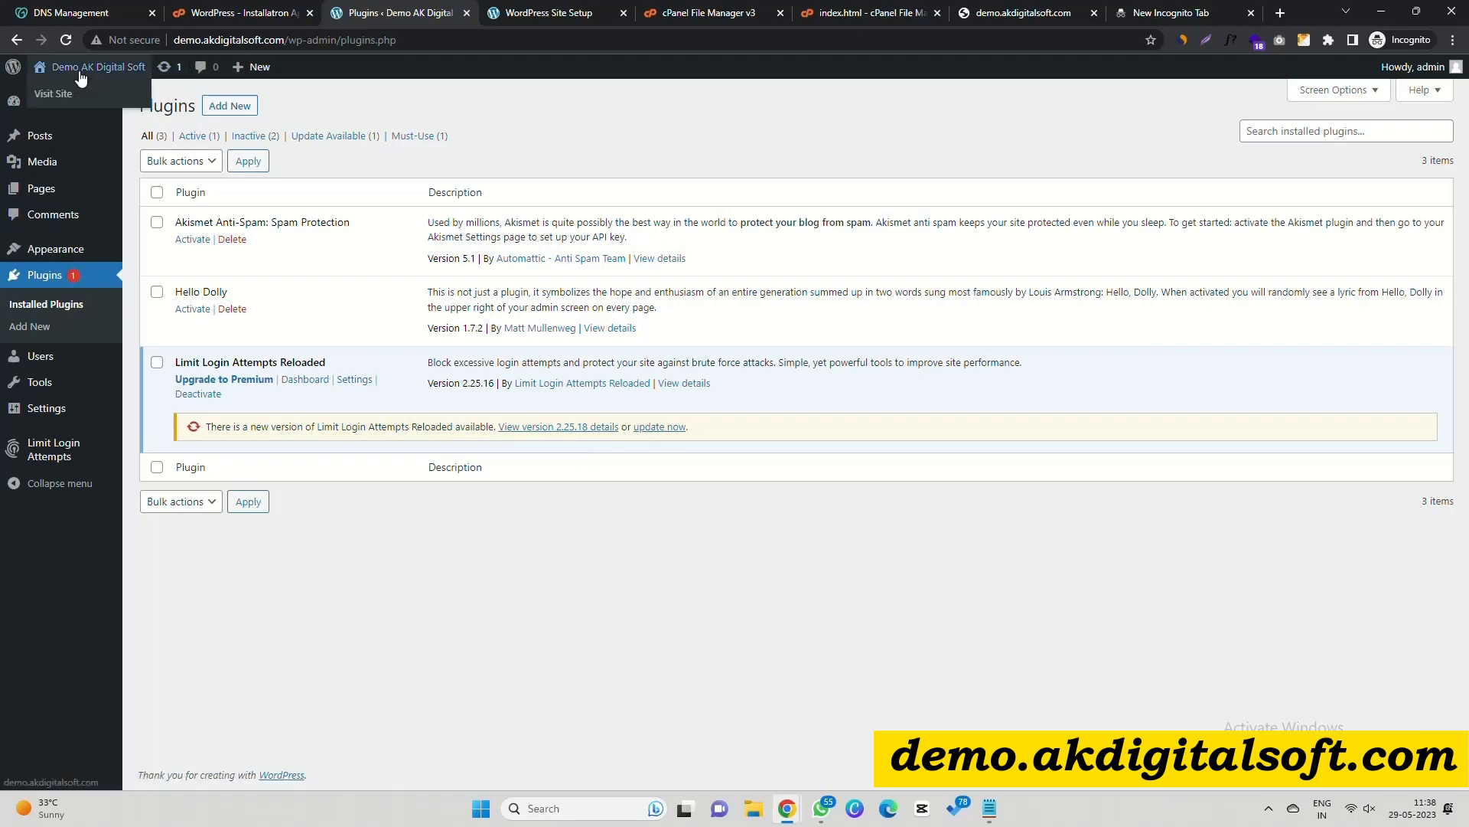
pyautogui.click(73, 94)
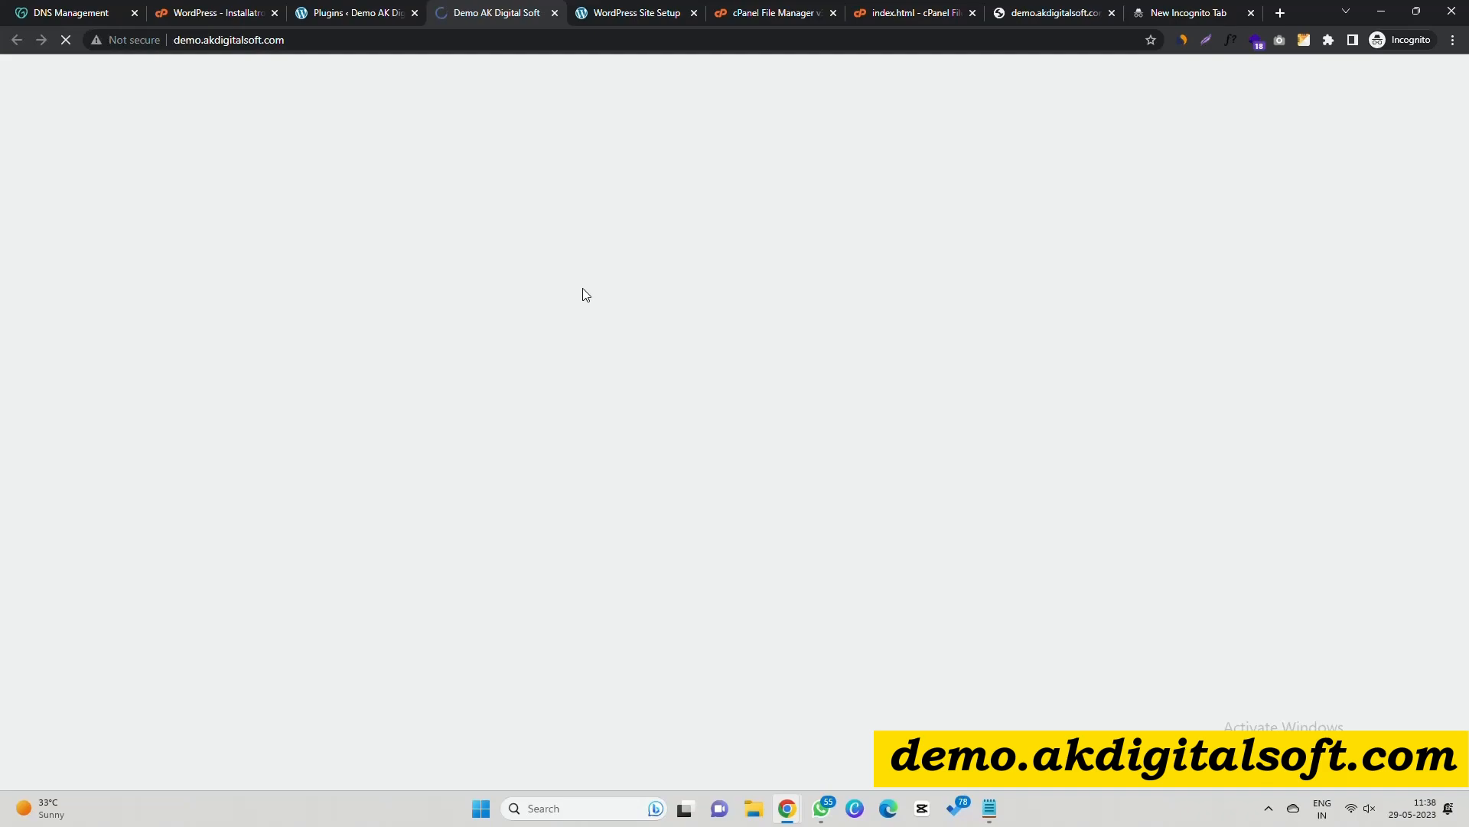
pyautogui.scroll(-2, 611, 472)
pyautogui.scroll(2, 611, 472)
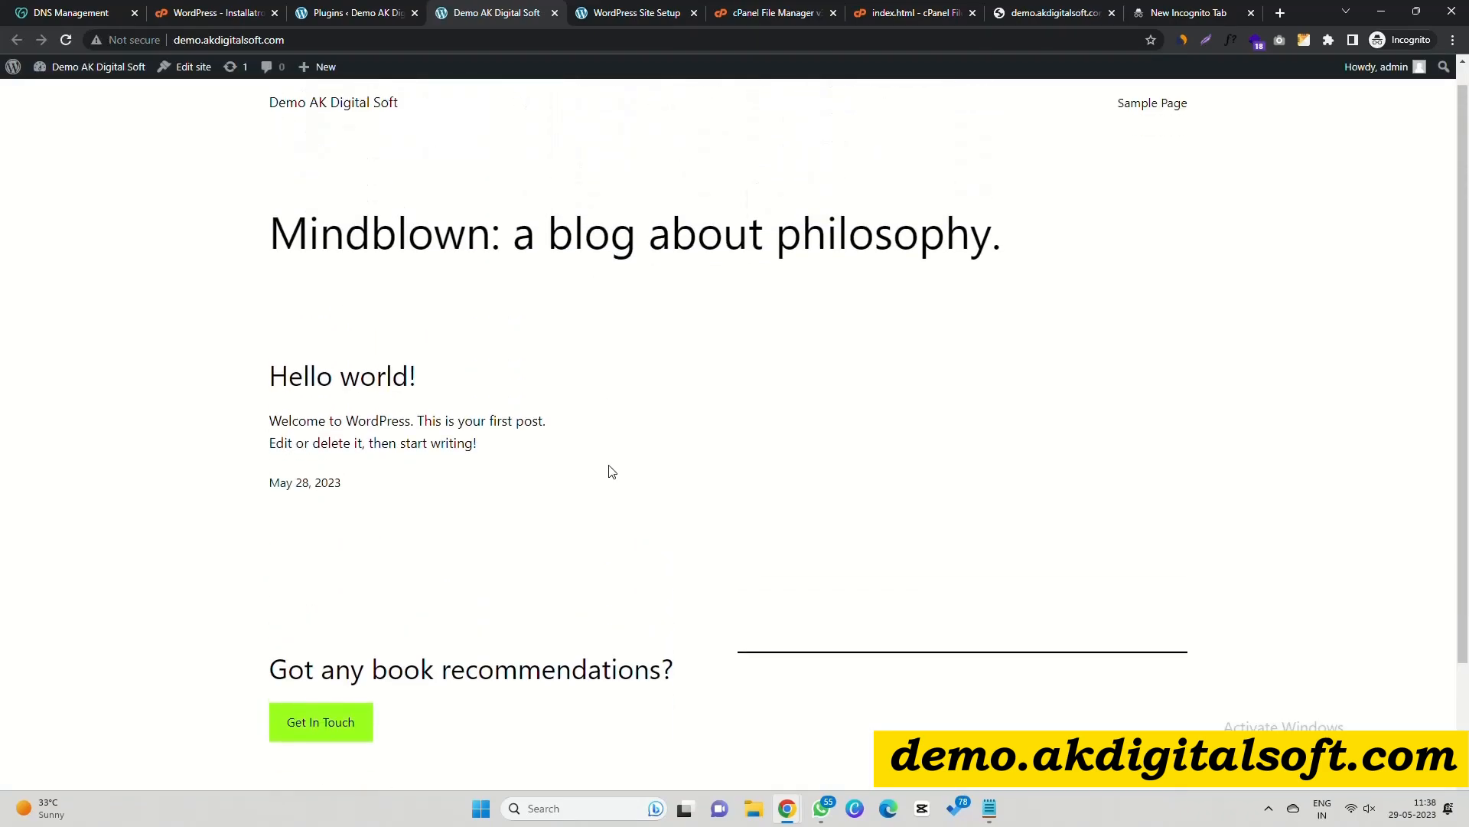
pyautogui.hotkey('alt', 'Tab')
pyautogui.hotkey('alt', 'Tab')
pyautogui.hotkey('alt', 'Tab')
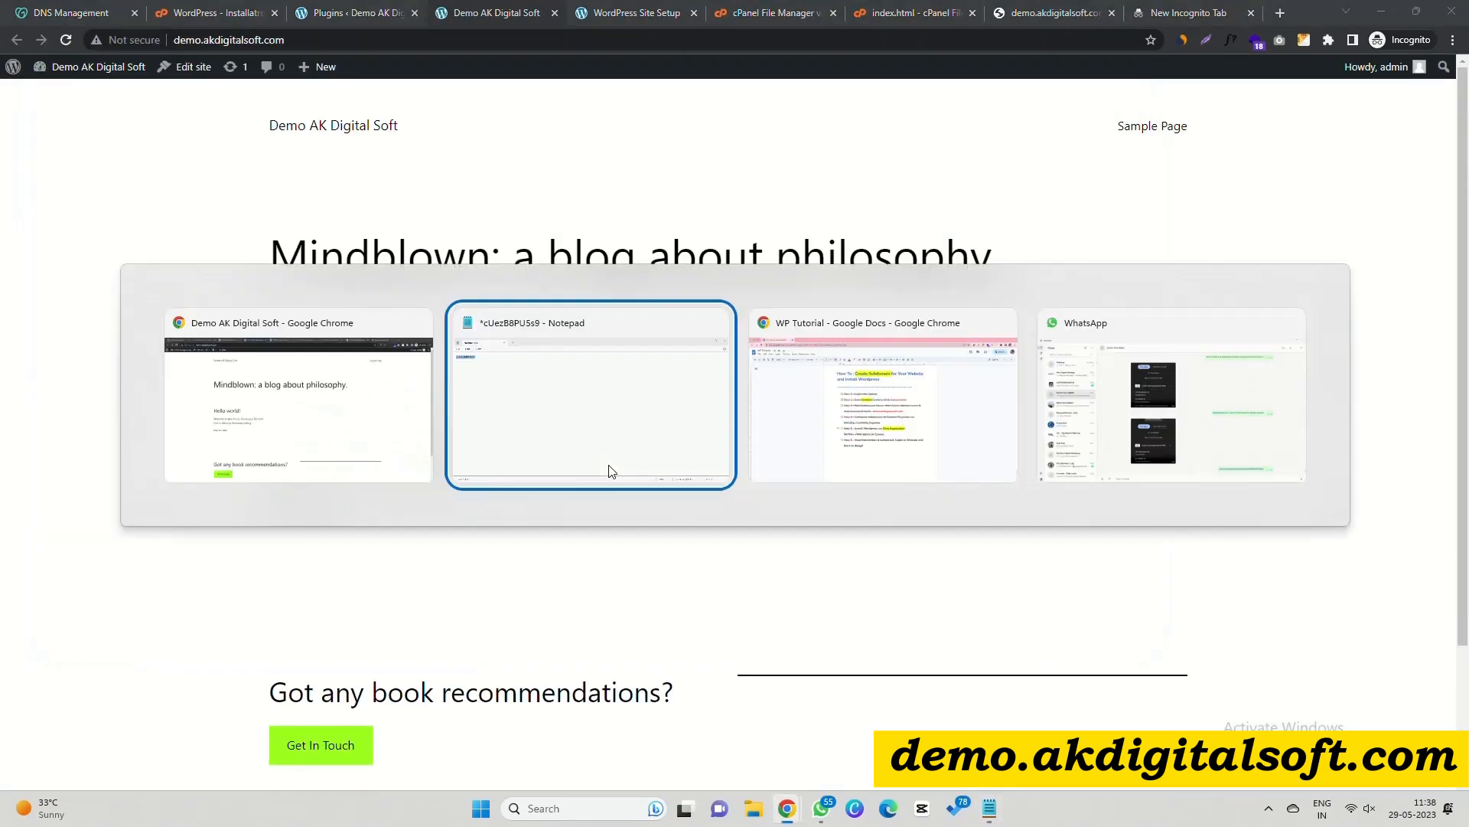
# Tick off Step 5 and Step 6 in the WP Tutorial checklist.
pyautogui.click(508, 495)
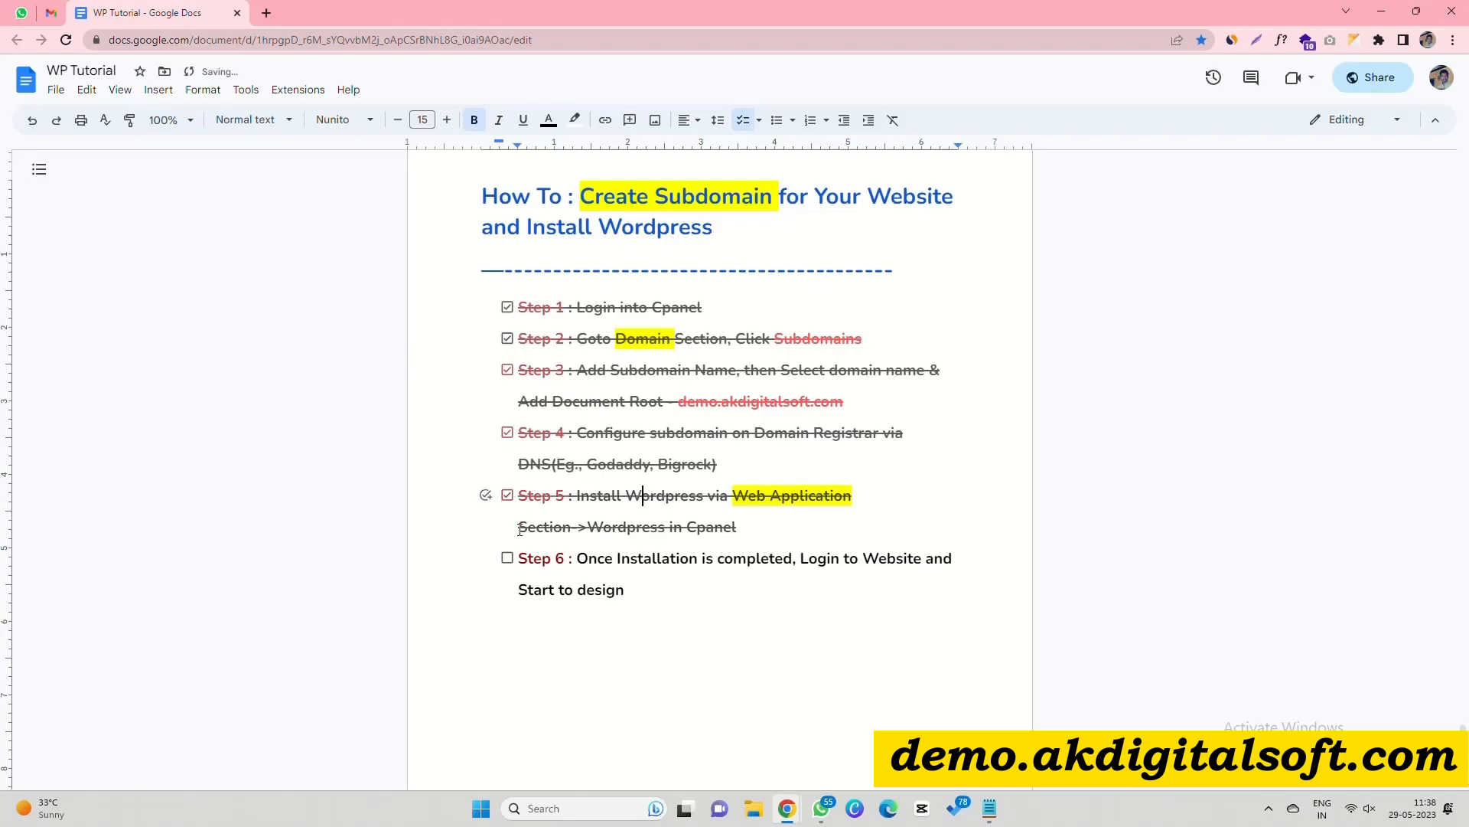
pyautogui.moveTo(576, 558); pyautogui.dragTo(634, 612)
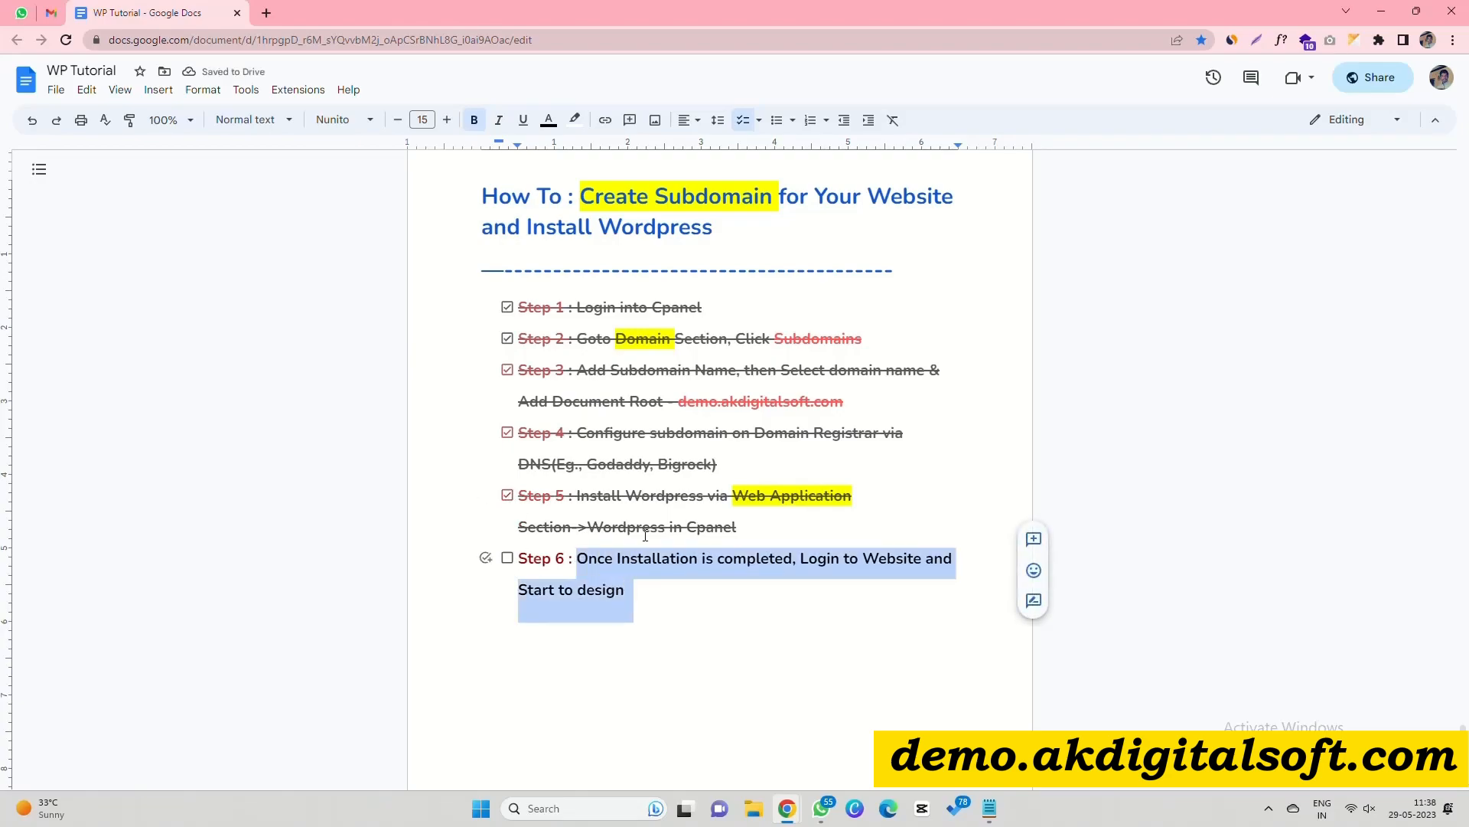
pyautogui.click(508, 561)
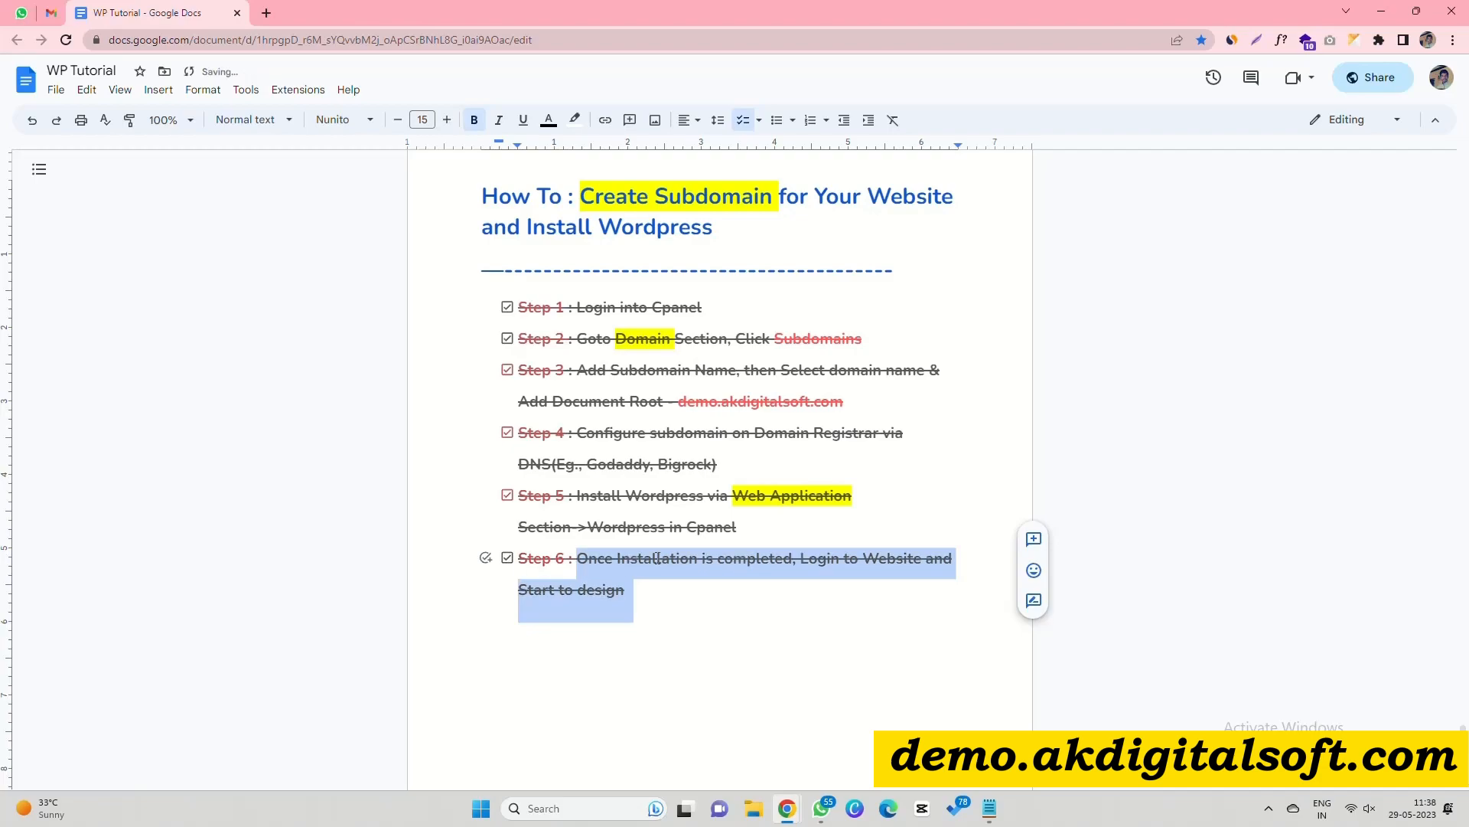